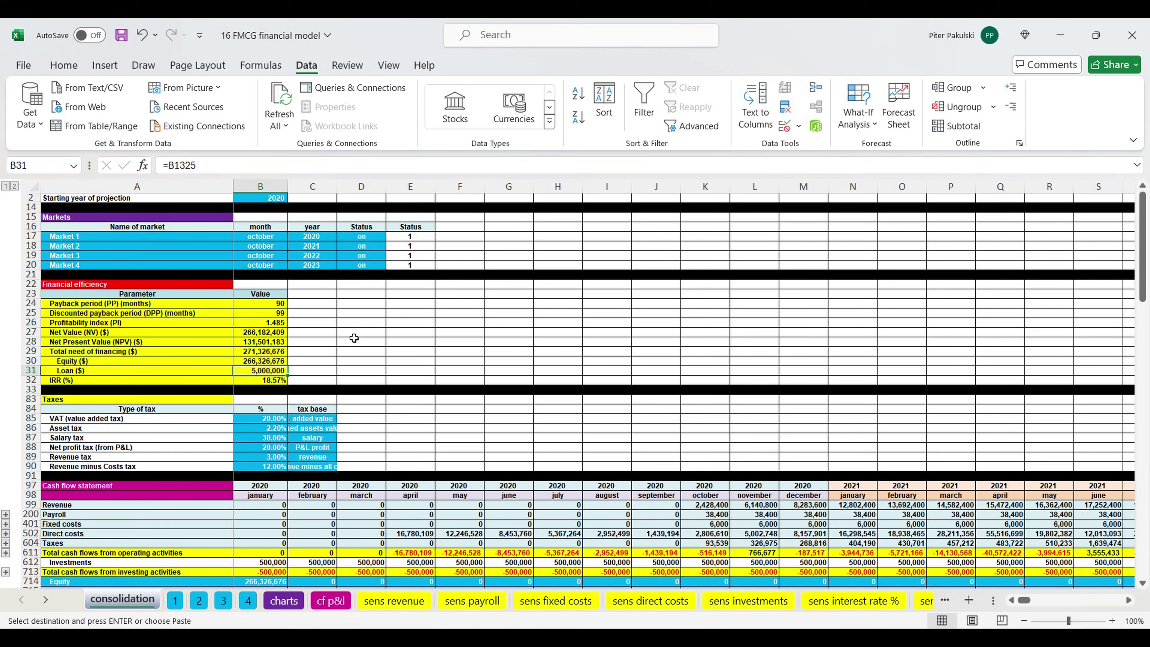
# Review the consolidation sheet's financial efficiency and loan tables, then switch to sheet 1.
pyautogui.scroll(-7, 354, 338)
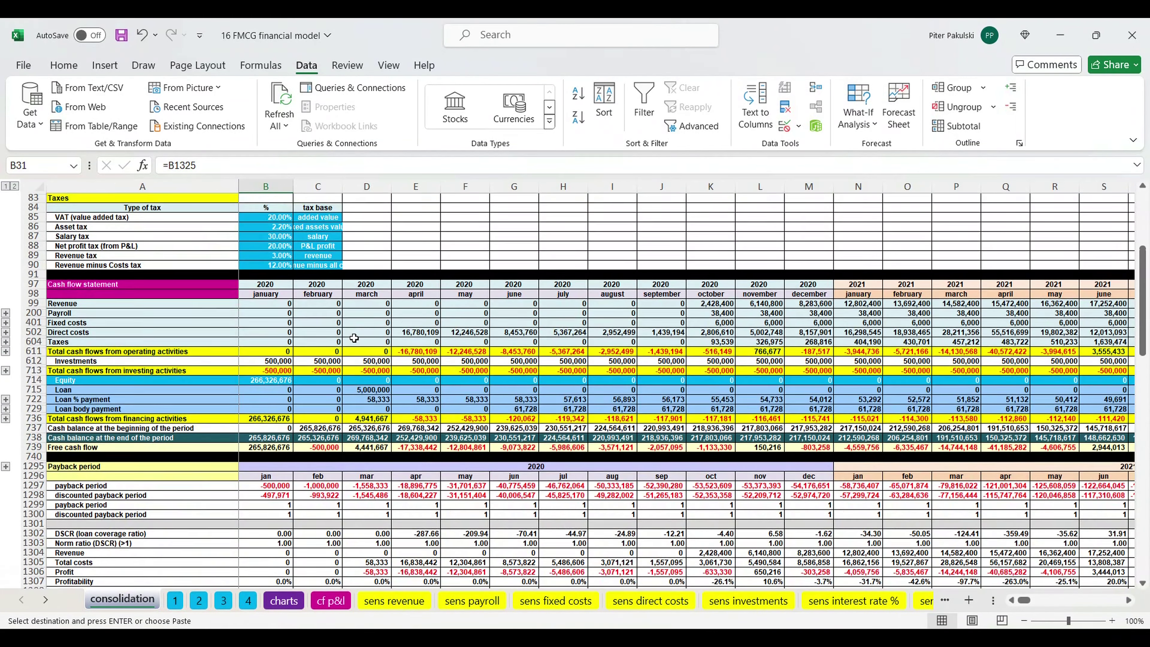
pyautogui.scroll(-2, 354, 338)
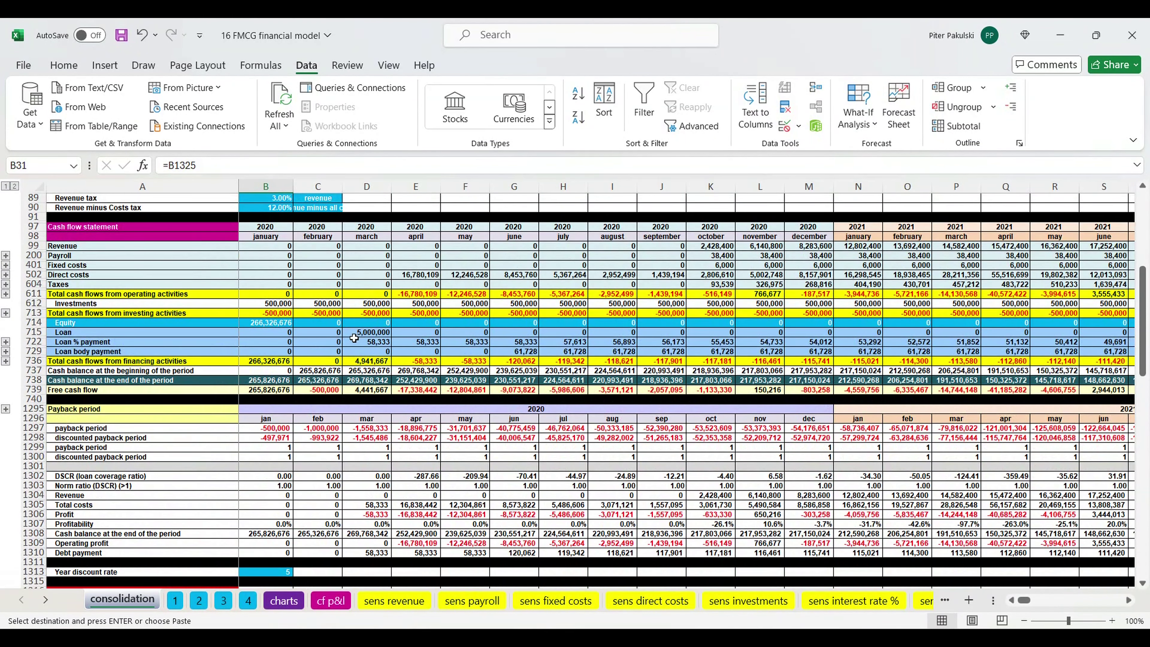
pyautogui.scroll(-6, 354, 338)
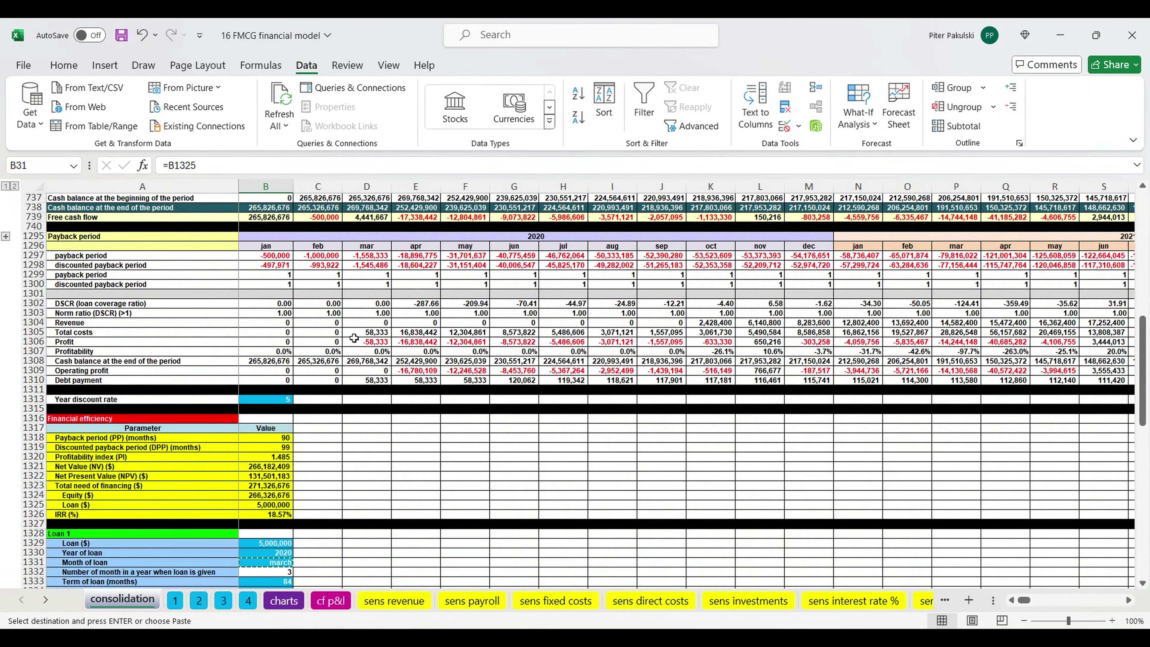
pyautogui.scroll(-1, 354, 338)
pyautogui.scroll(-2, 354, 338)
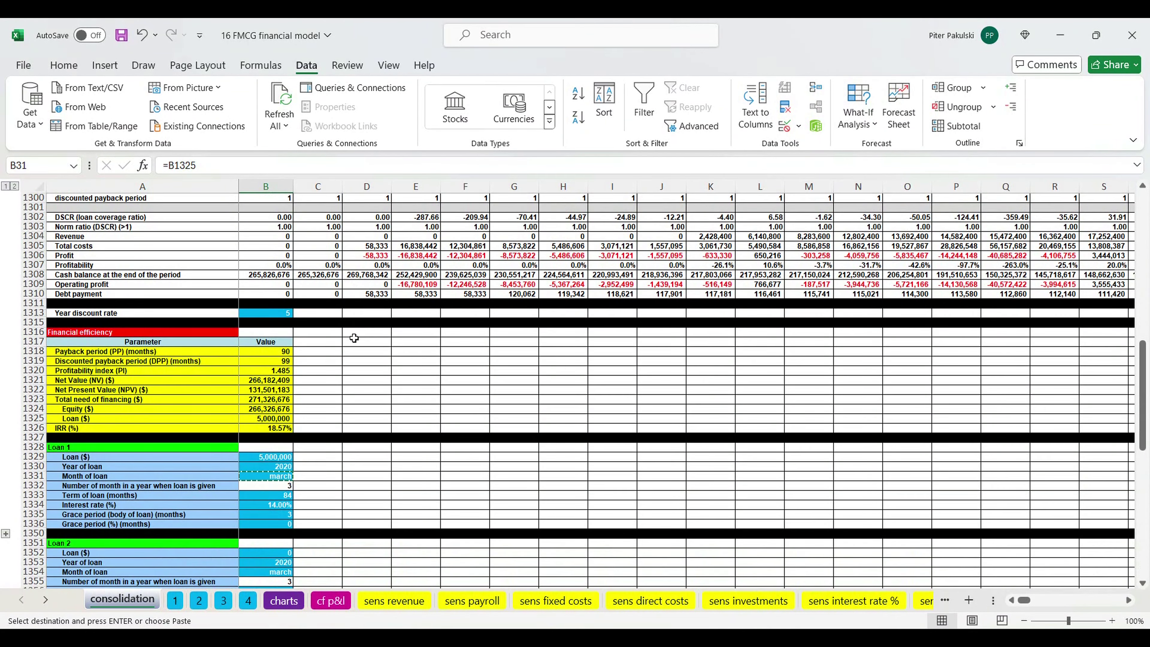
pyautogui.scroll(-5, 354, 337)
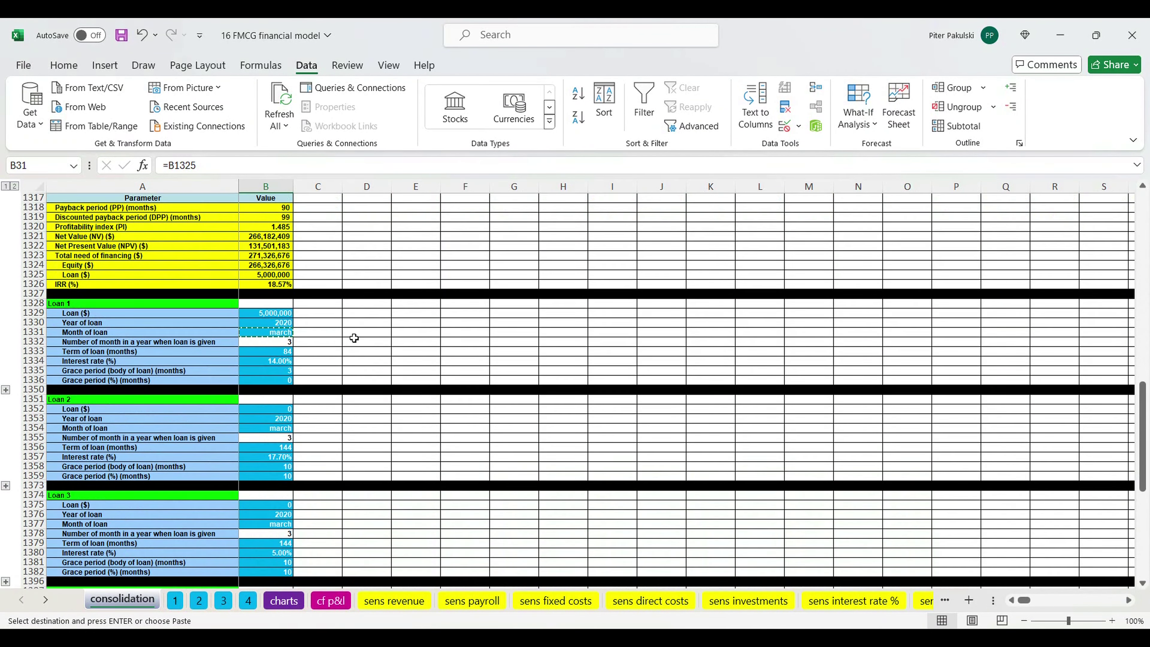
pyautogui.scroll(-5, 354, 338)
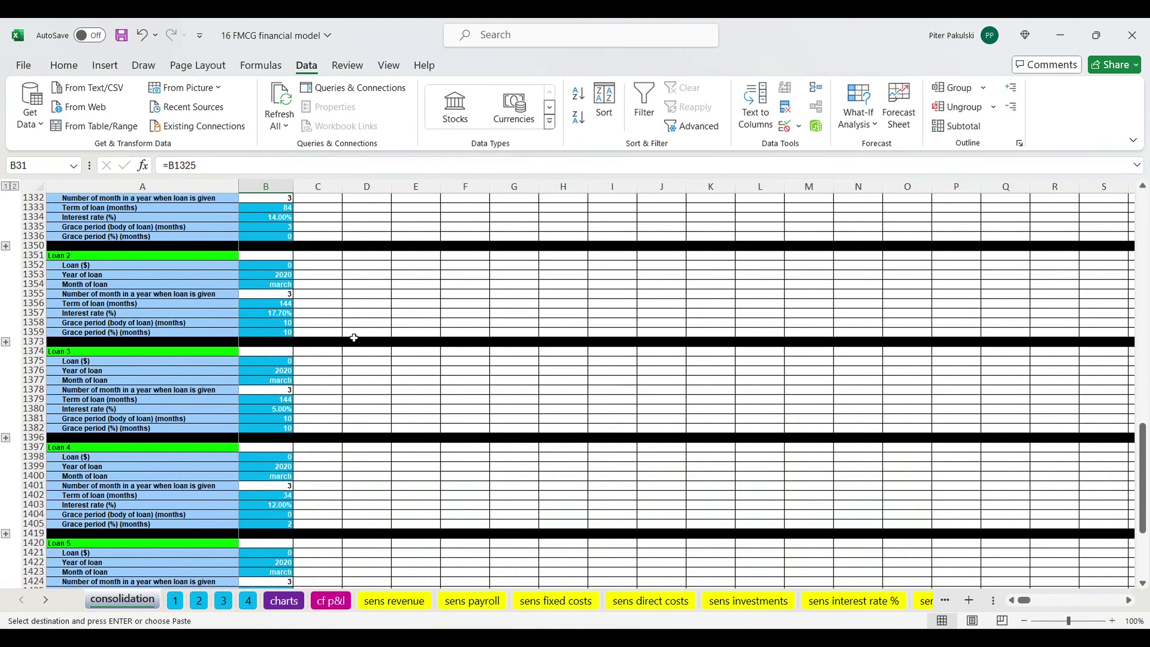
pyautogui.scroll(-6, 354, 338)
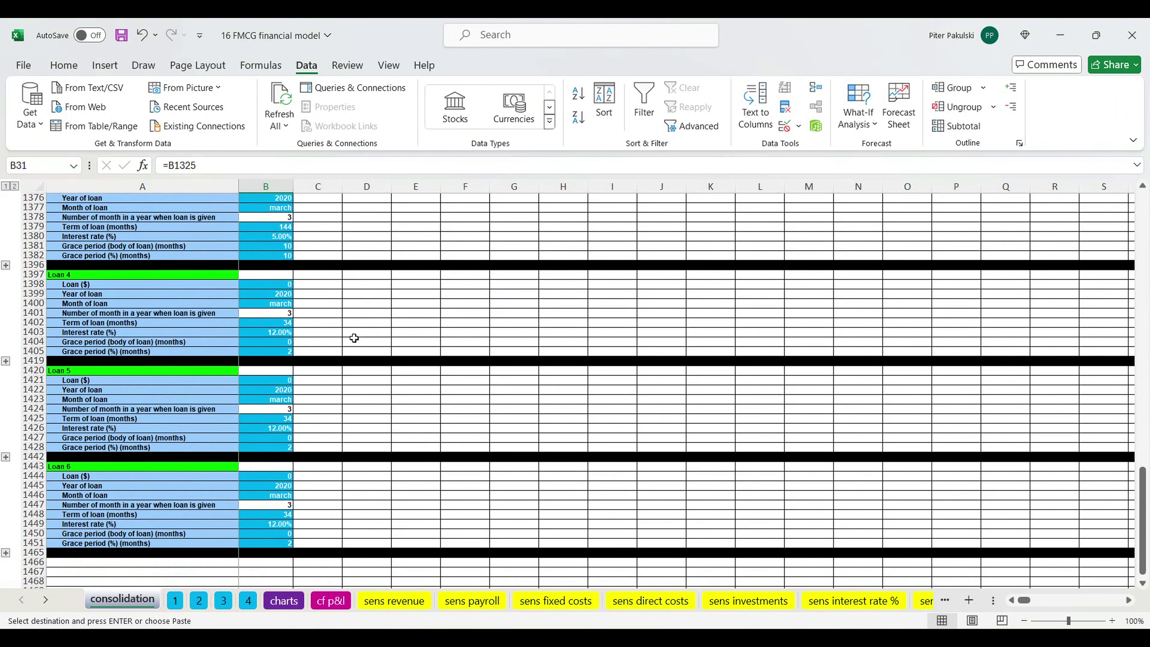
pyautogui.click(181, 604)
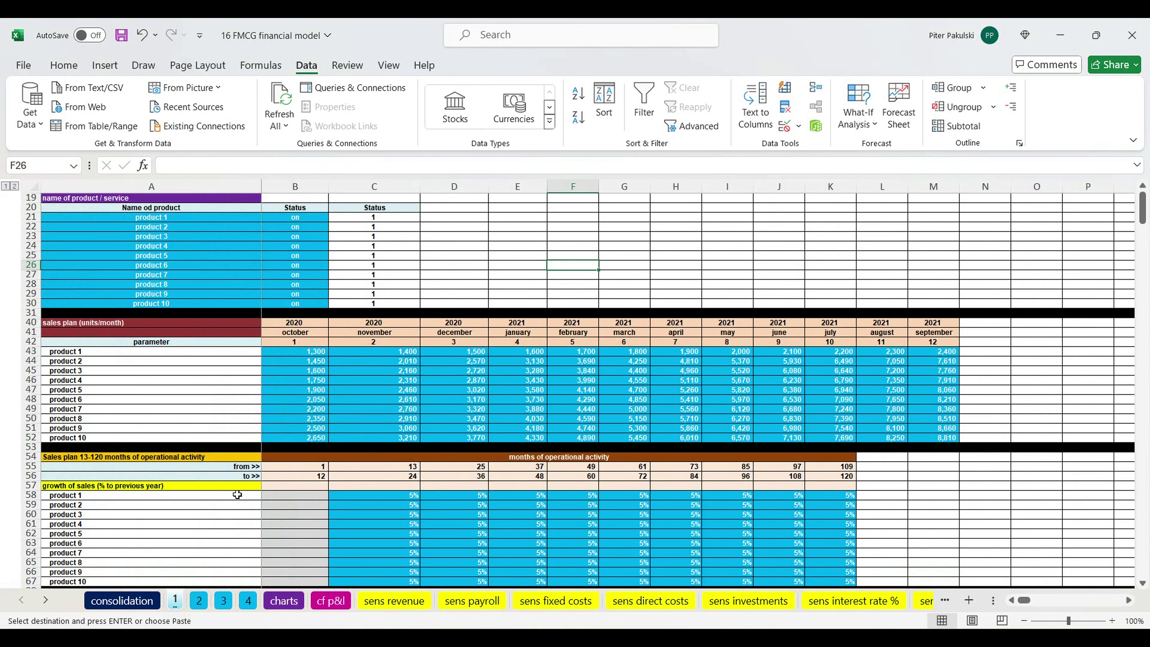
# Browse sheet 1's sales, cost, pricing, payroll and investment tables, then return to consolidation.
pyautogui.scroll(-3, 258, 431)
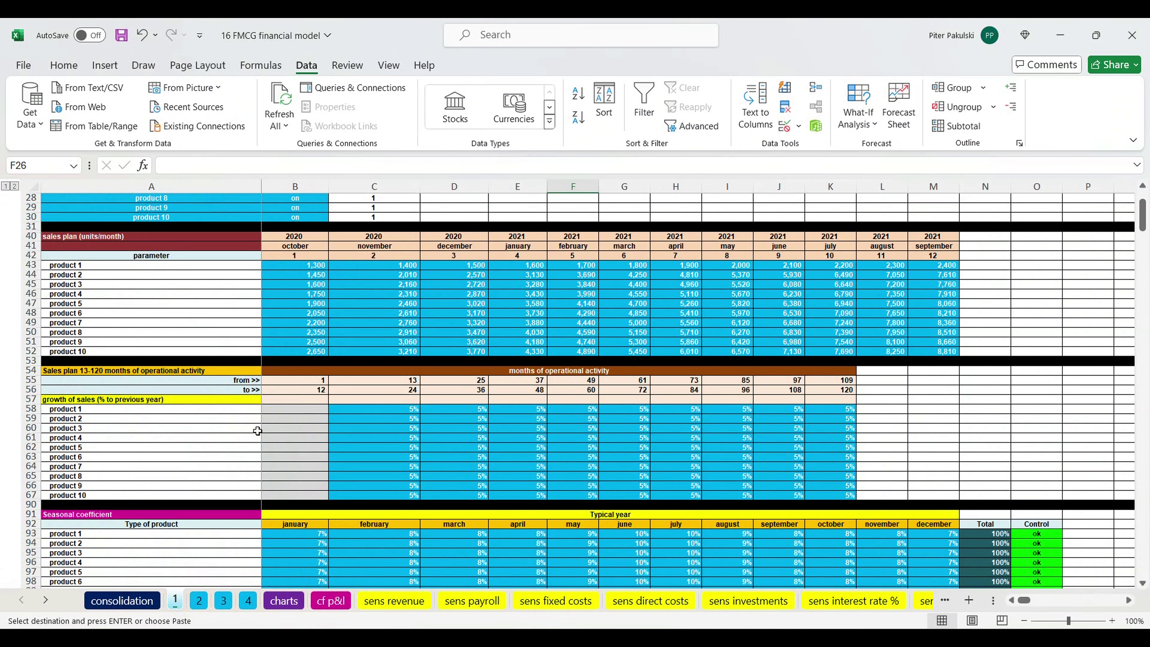
pyautogui.scroll(-4, 257, 430)
pyautogui.scroll(-8, 257, 431)
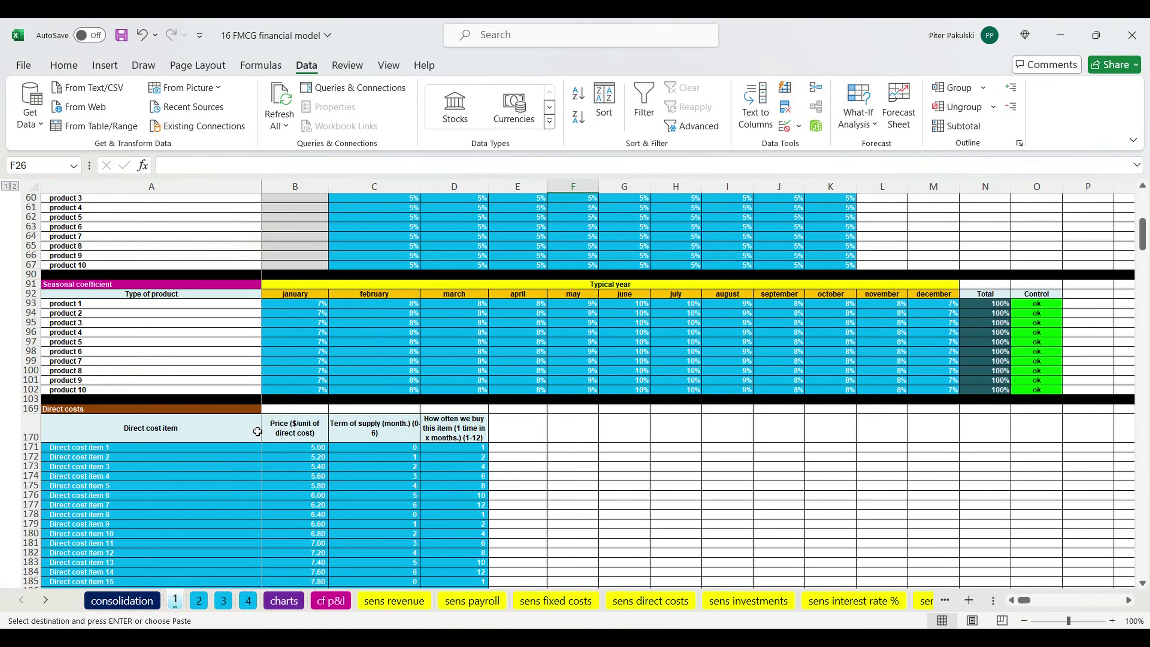
pyautogui.scroll(-9, 257, 430)
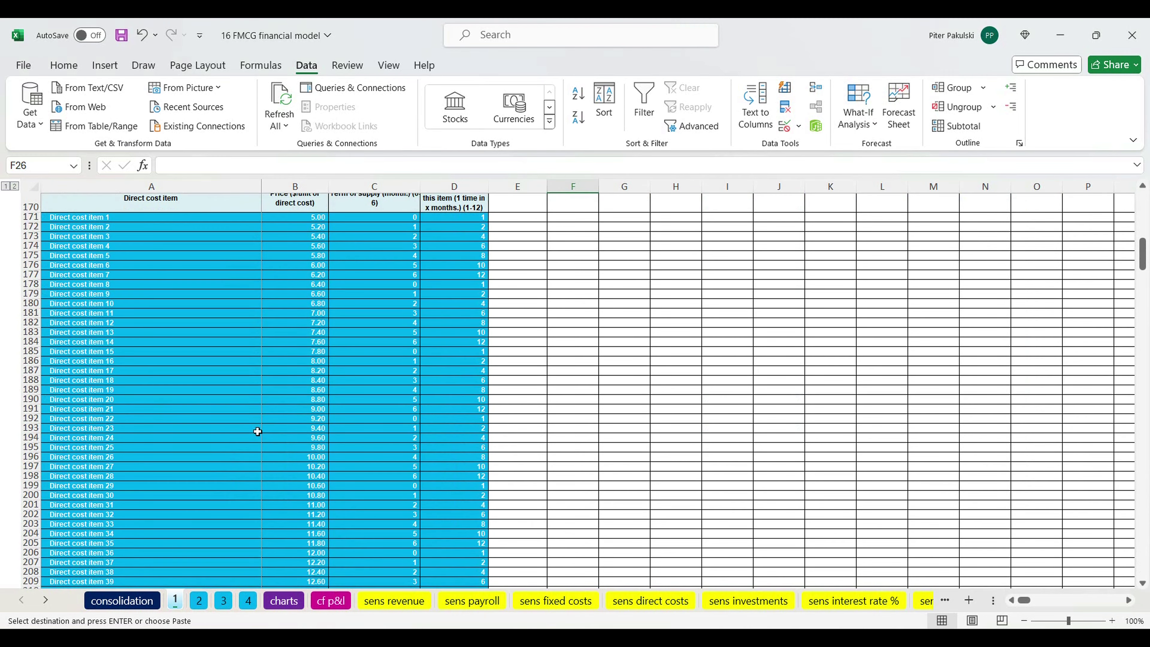
pyautogui.scroll(-7, 257, 431)
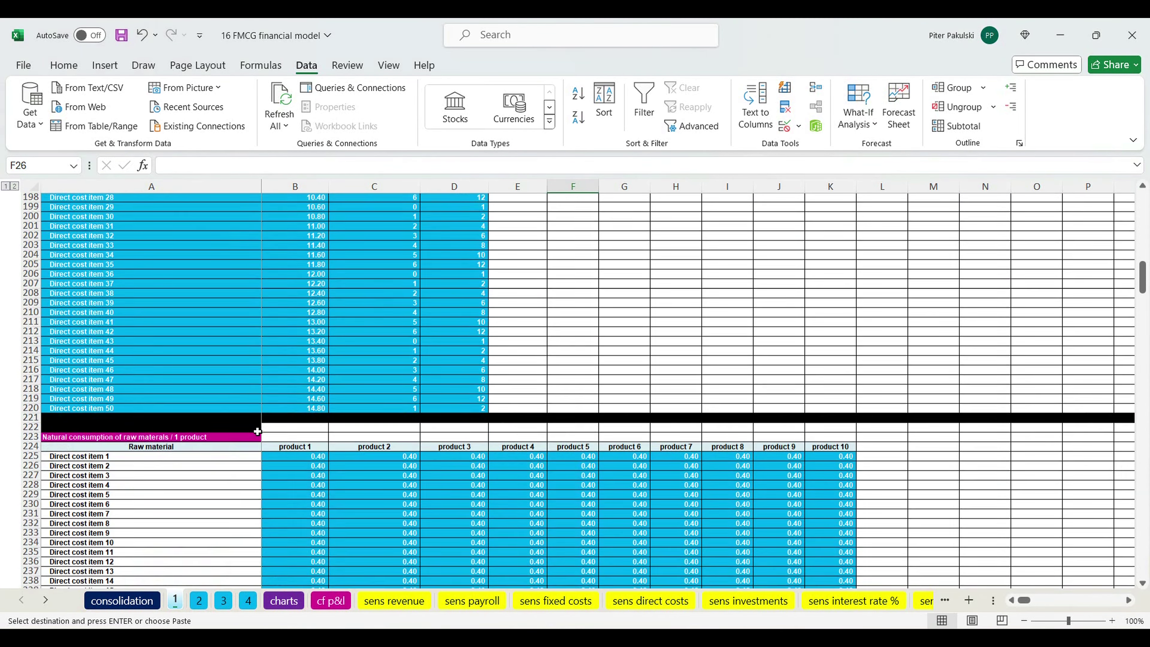
pyautogui.scroll(-8, 257, 431)
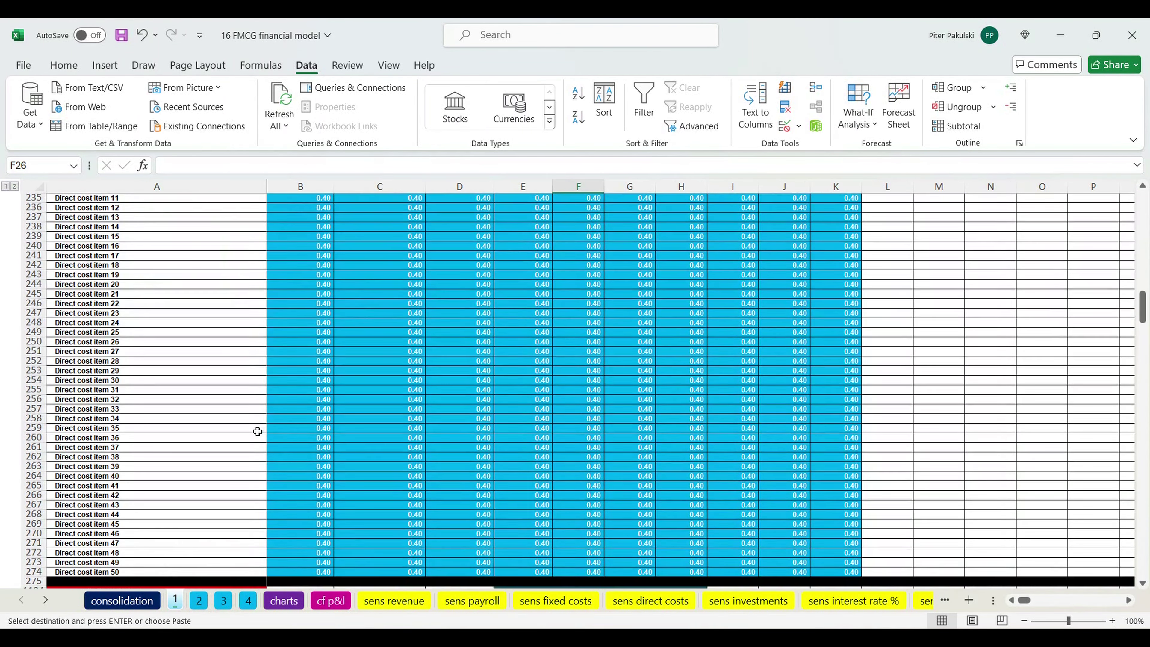
pyautogui.scroll(-9, 257, 431)
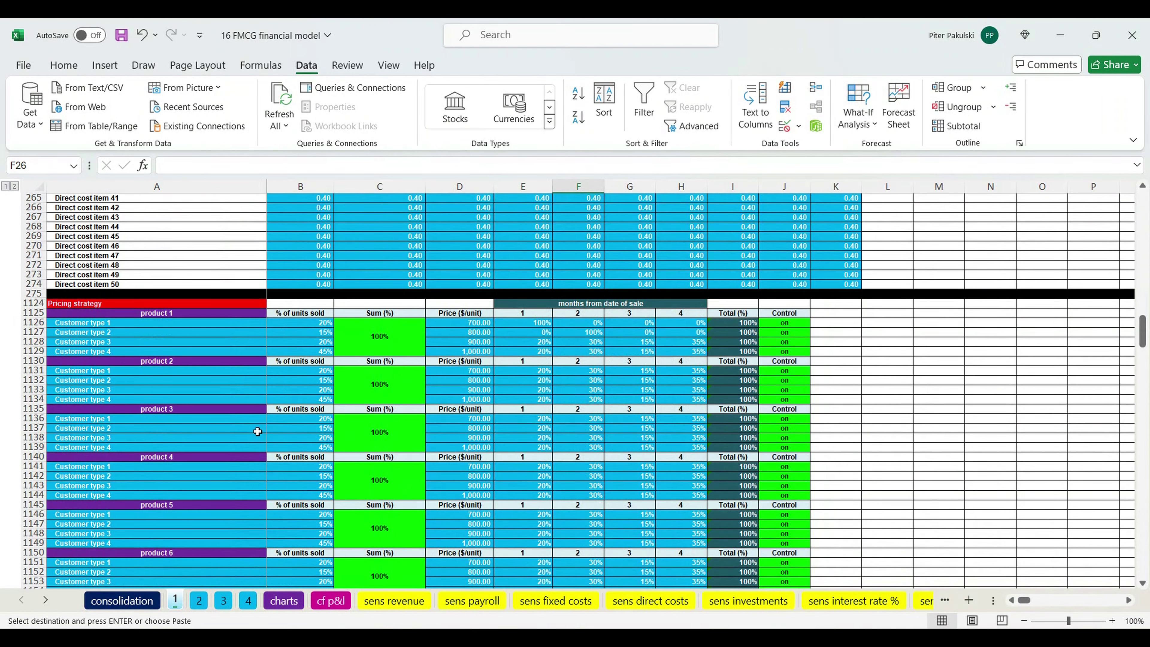
pyautogui.scroll(-10, 257, 430)
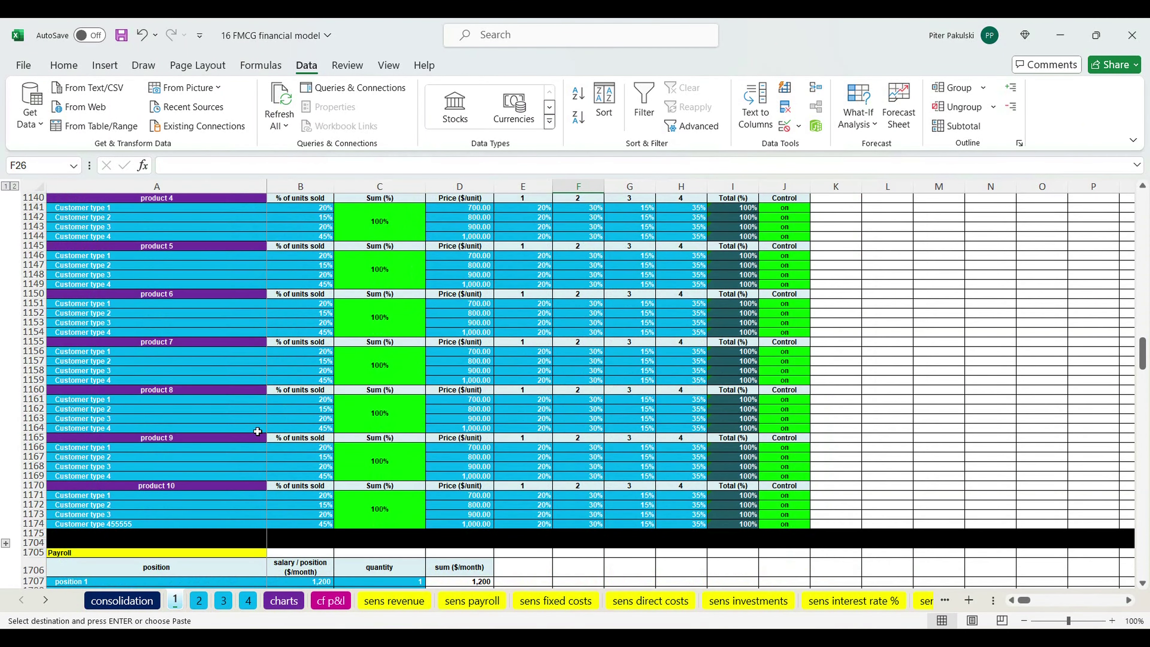
pyautogui.scroll(-5, 257, 431)
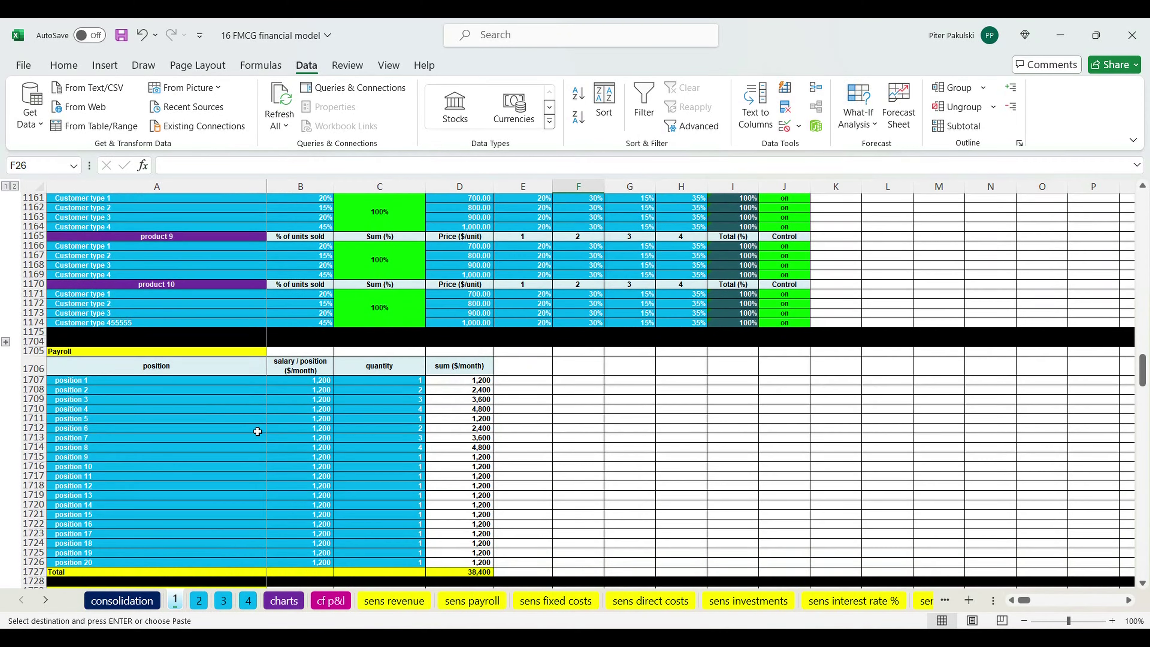
pyautogui.scroll(-6, 258, 430)
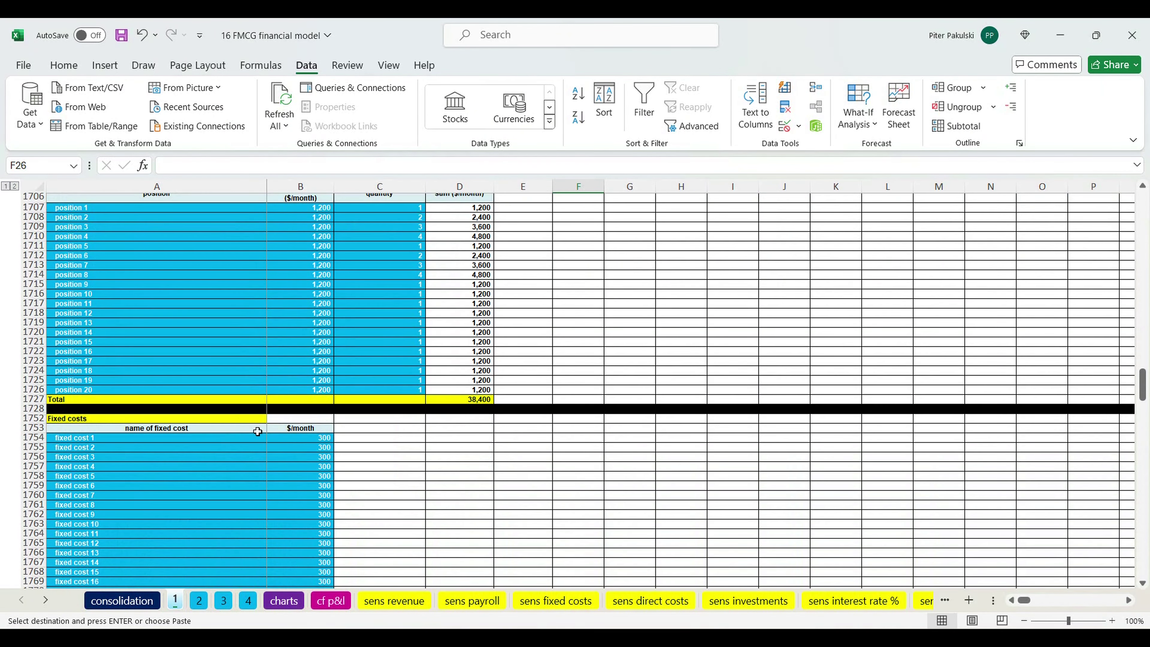
pyautogui.scroll(-3, 257, 430)
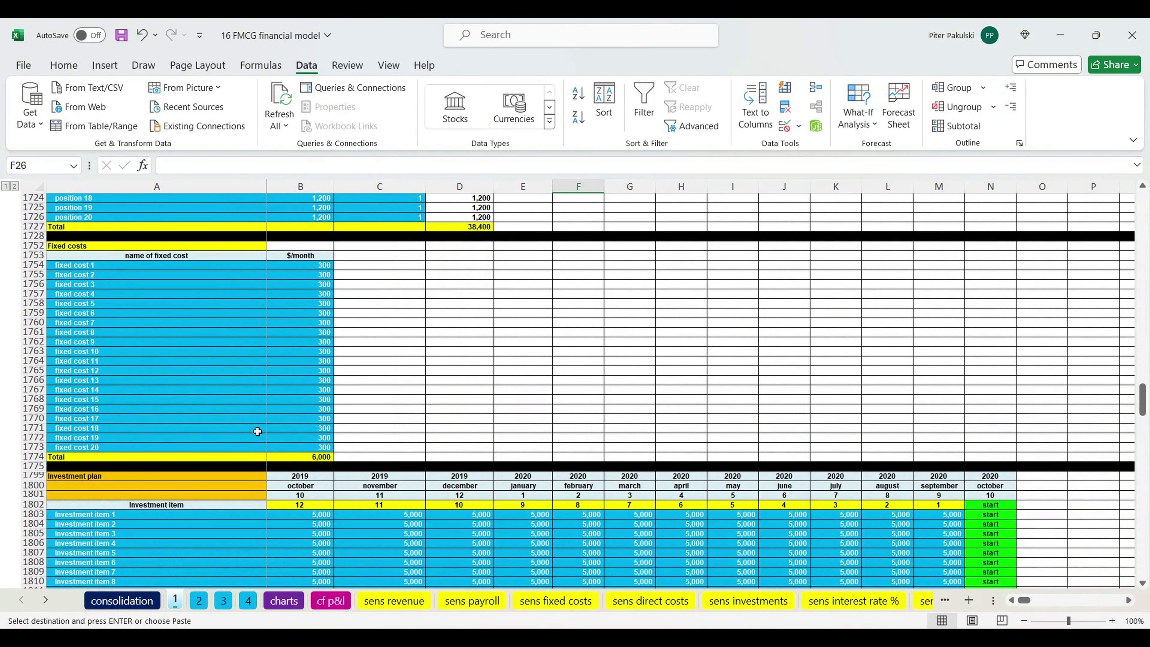
pyautogui.scroll(-8, 258, 430)
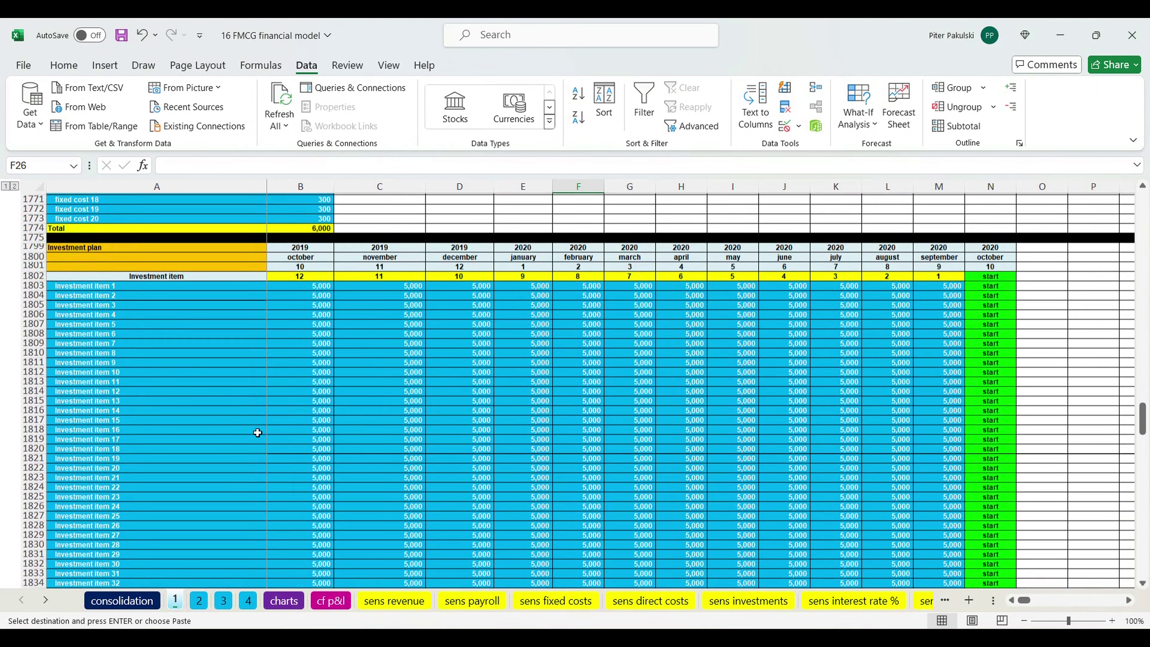
pyautogui.scroll(-10, 257, 433)
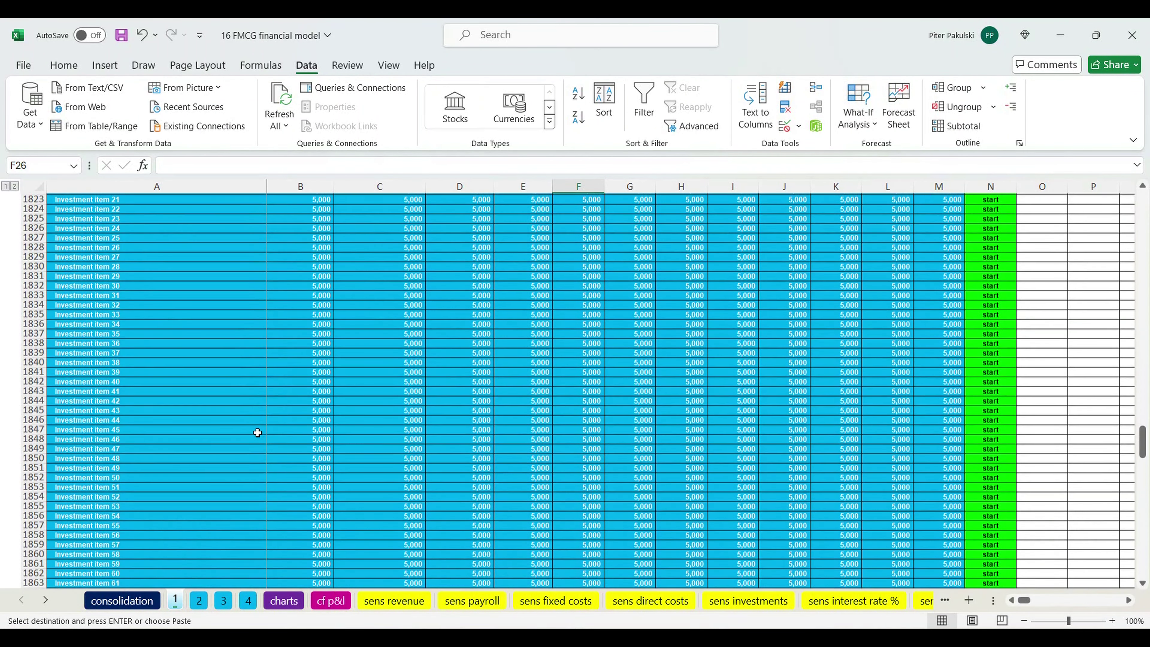
pyautogui.scroll(-6, 257, 433)
pyautogui.scroll(-7, 257, 433)
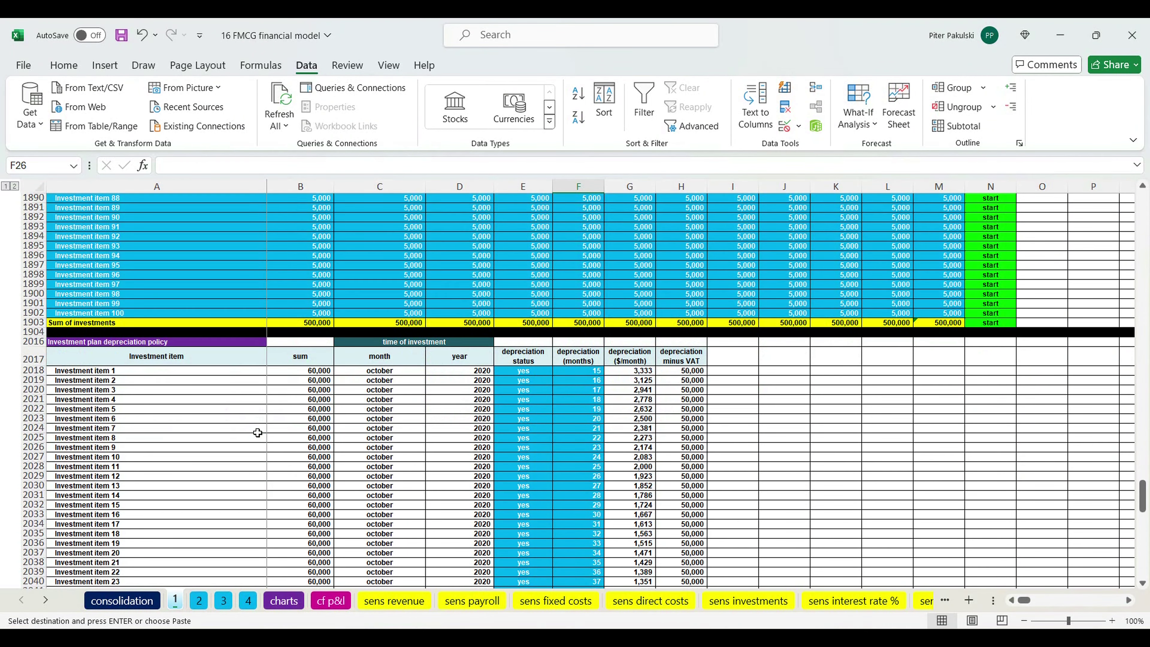
pyautogui.scroll(-15, 258, 433)
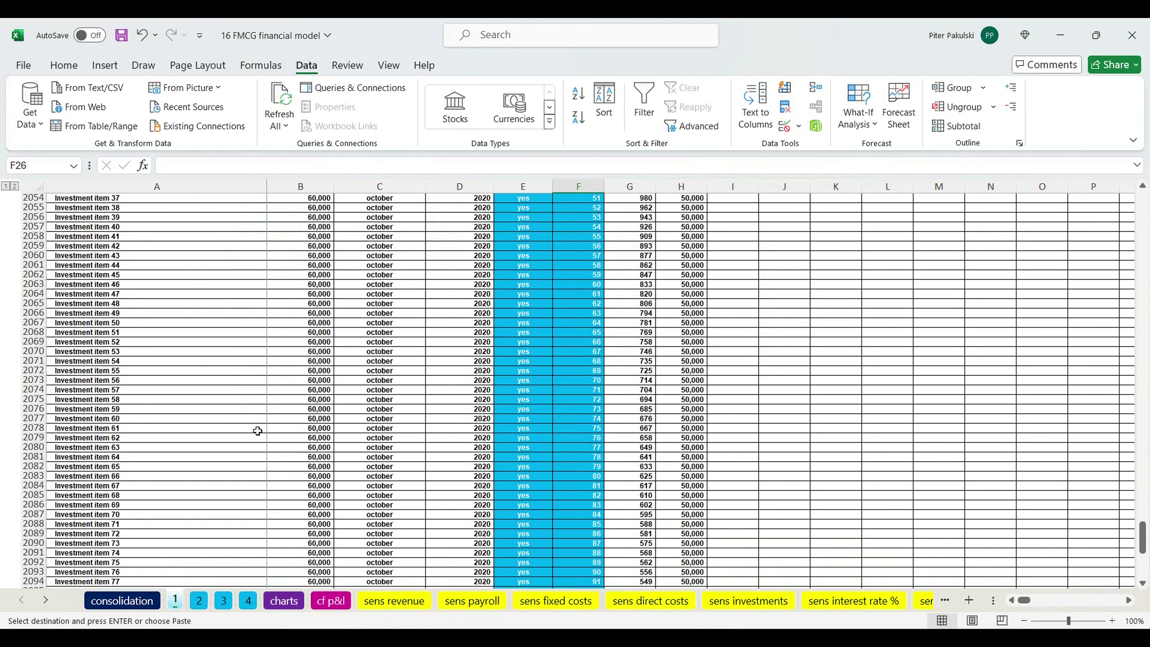
pyautogui.scroll(-10, 257, 431)
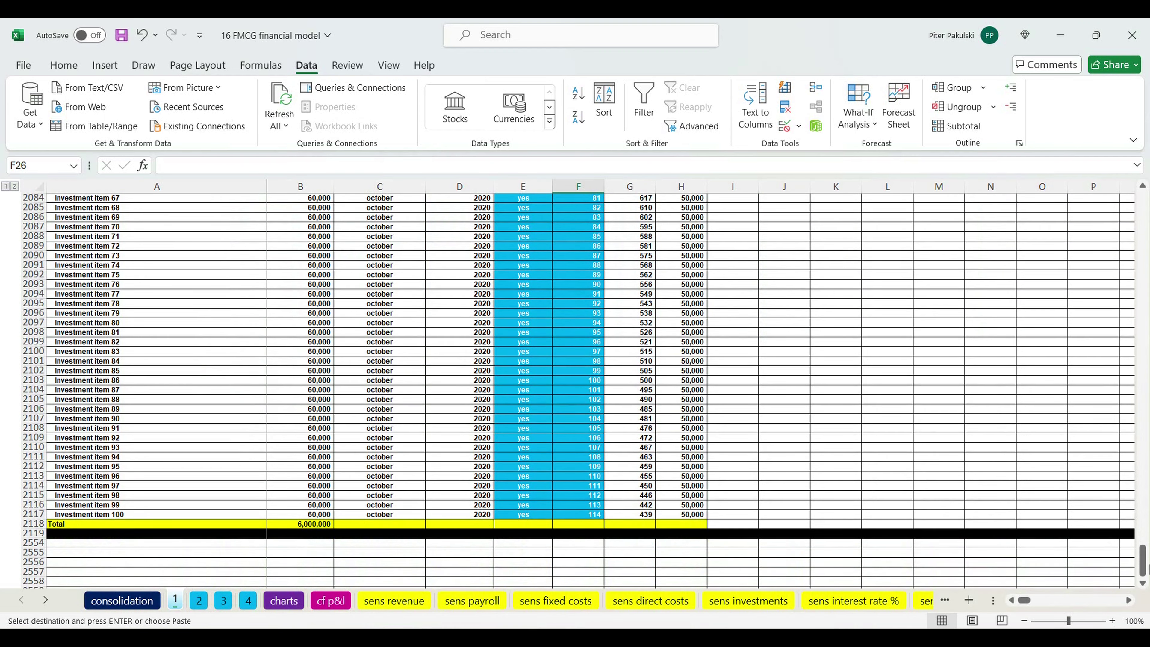
pyautogui.moveTo(1149, 568); pyautogui.dragTo(1149, 199)
pyautogui.click(158, 600)
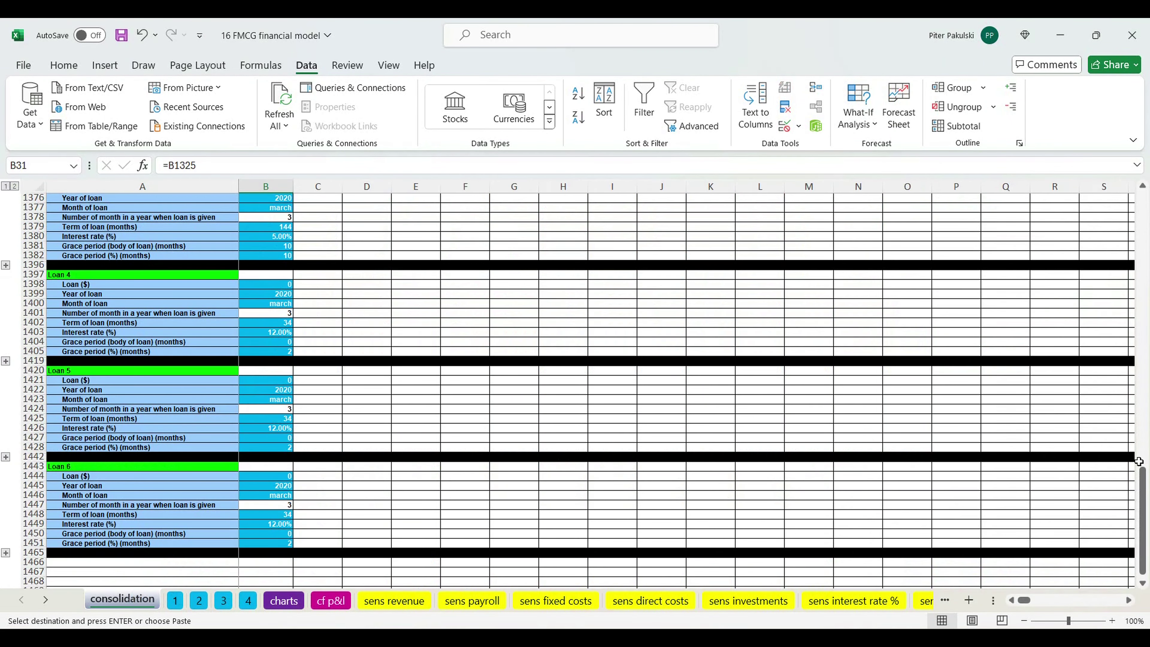
# Review every chart on the charts sheet through DSCR, then switch to the cf p&l sheet.
pyautogui.moveTo(1140, 462); pyautogui.dragTo(1145, 219)
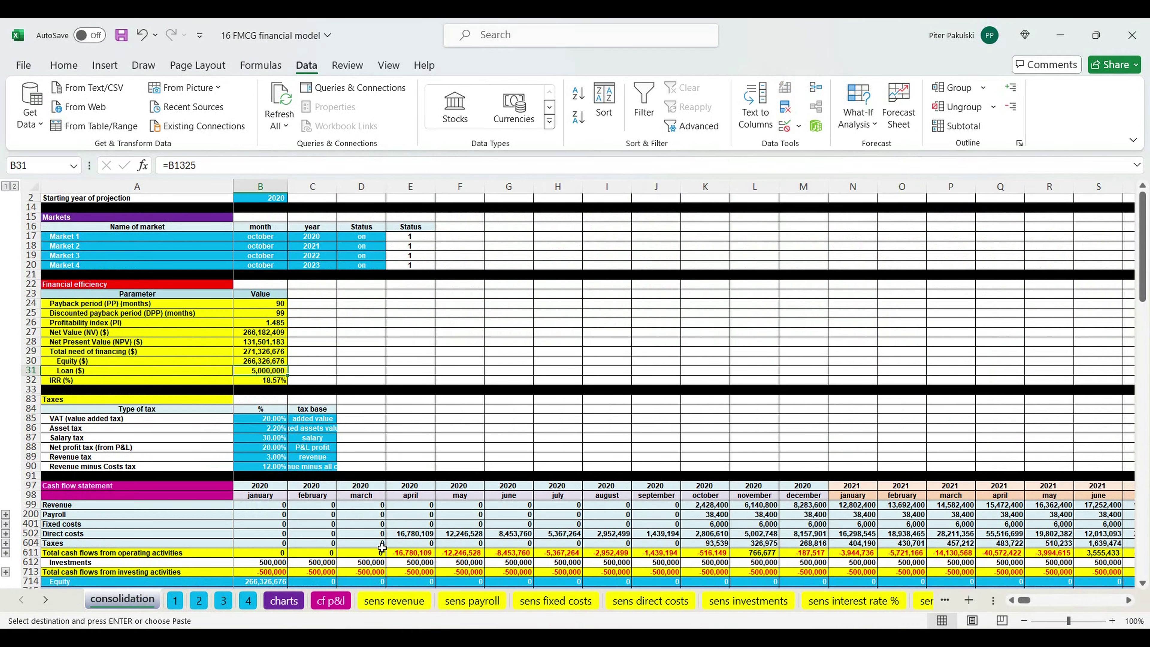
pyautogui.click(280, 603)
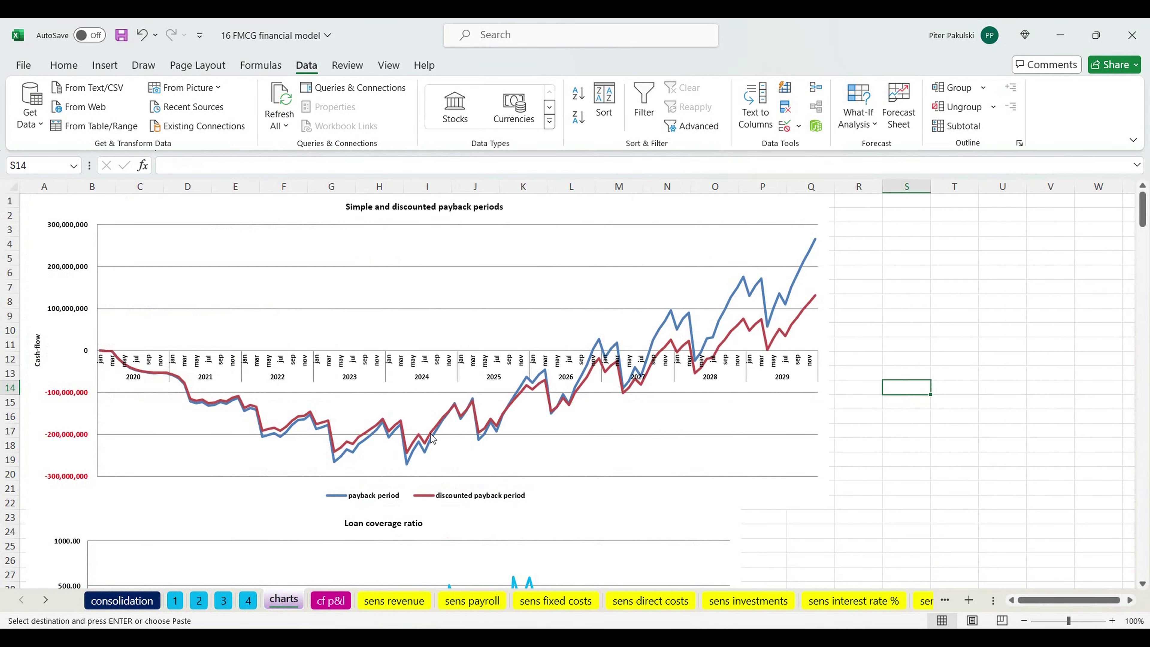
pyautogui.scroll(-5, 461, 435)
pyautogui.scroll(-15, 465, 454)
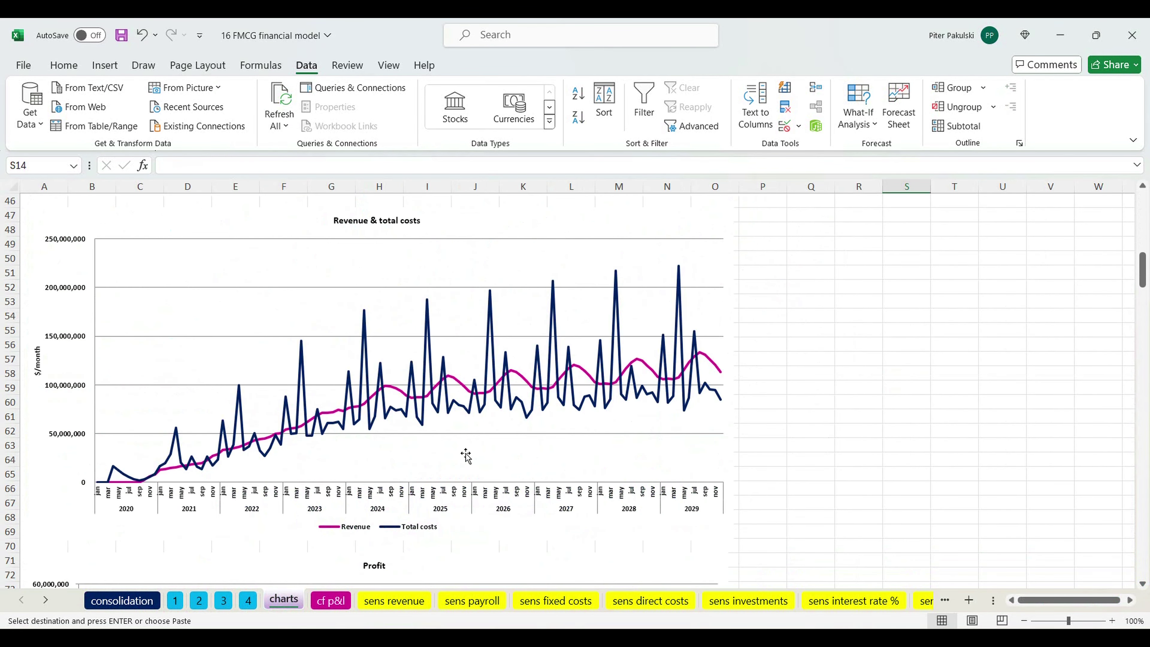
pyautogui.scroll(-11, 462, 453)
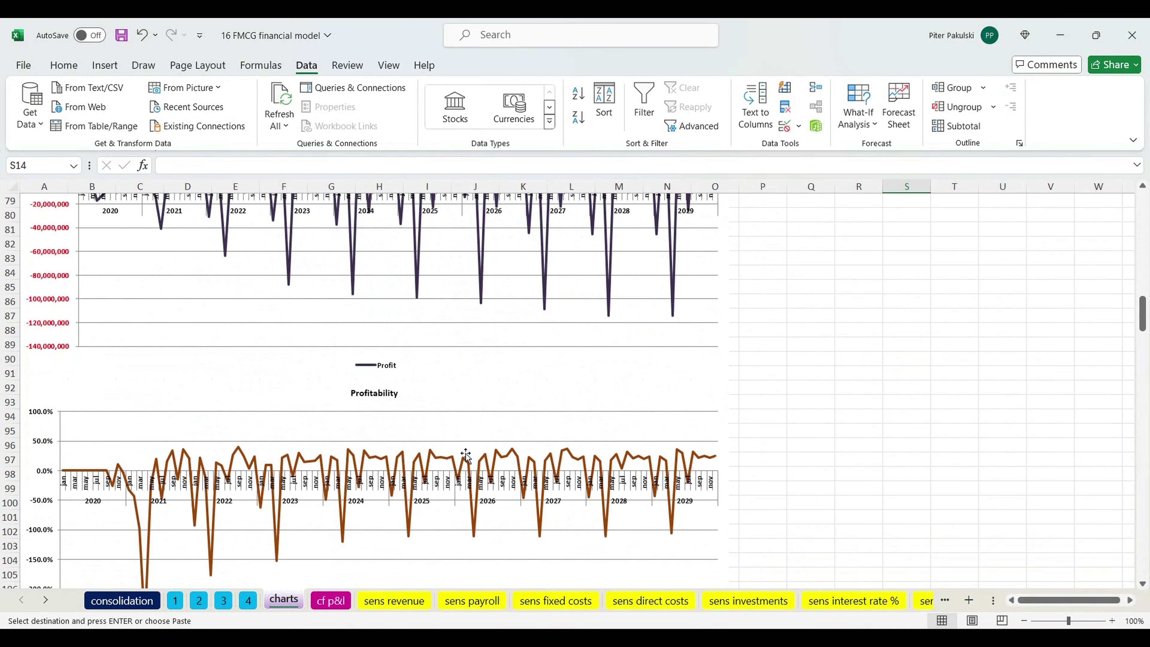
pyautogui.scroll(-5, 467, 455)
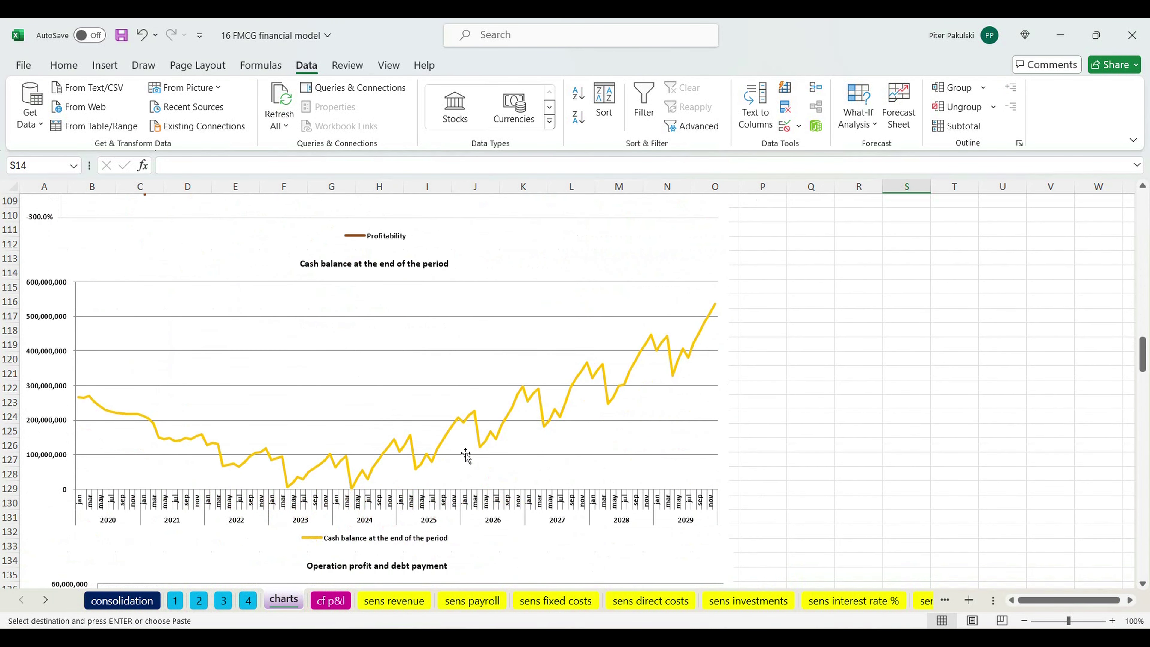
pyautogui.scroll(-4, 466, 455)
pyautogui.scroll(-9, 462, 452)
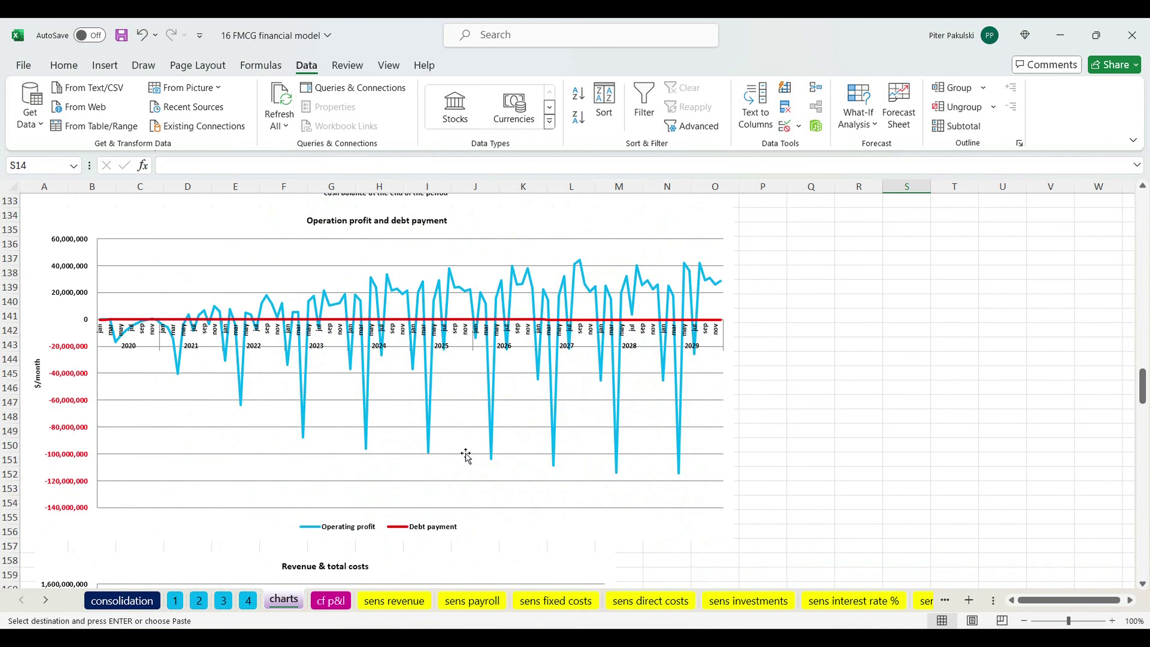
pyautogui.scroll(-16, 466, 455)
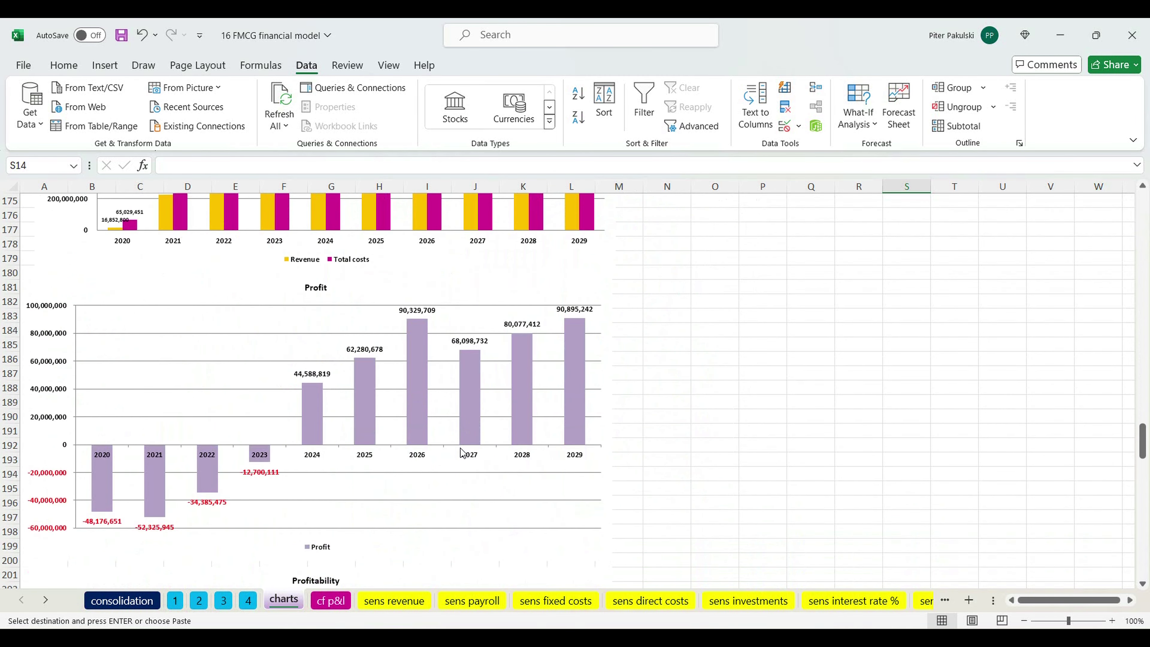
pyautogui.scroll(-11, 466, 456)
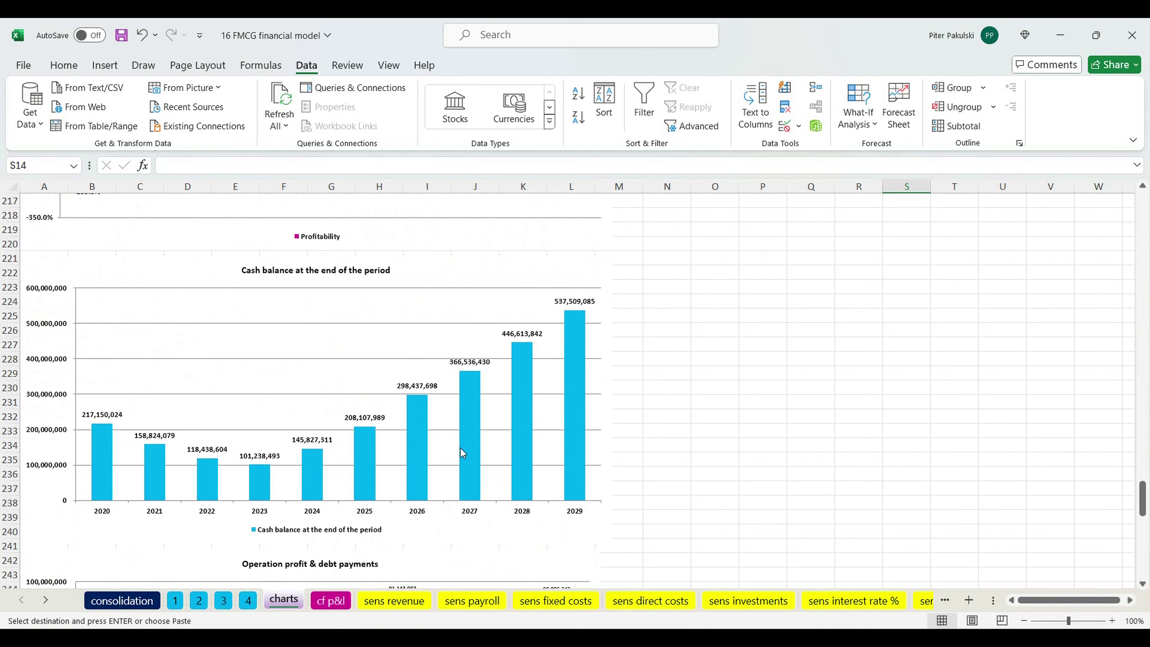
pyautogui.scroll(-14, 461, 452)
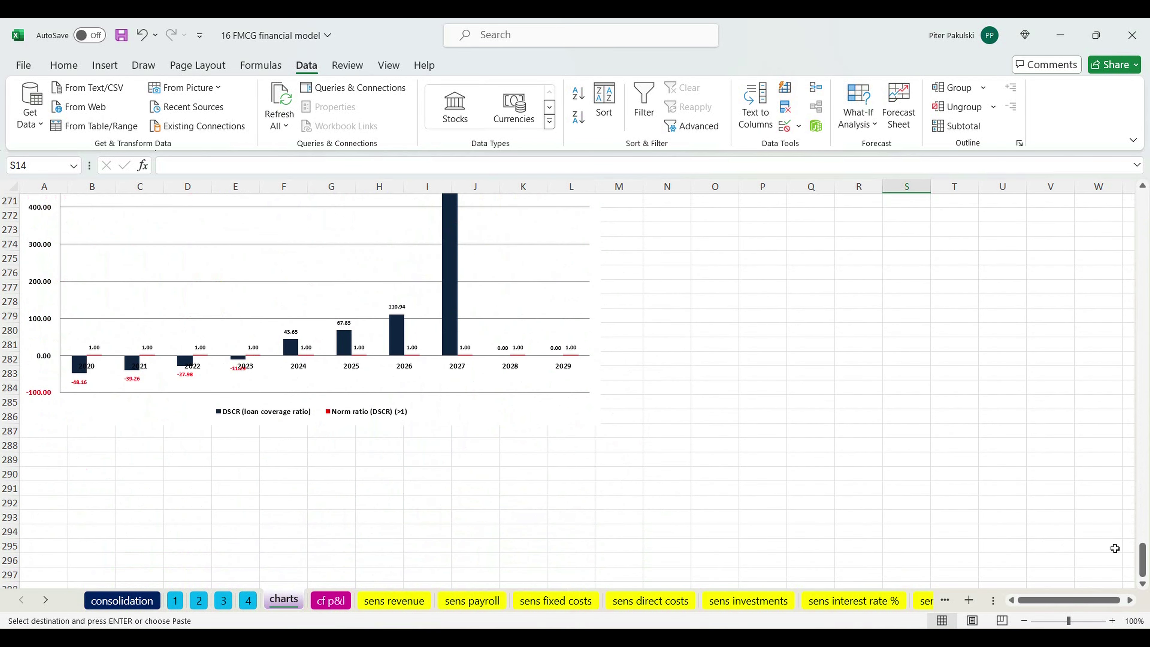
pyautogui.moveTo(1142, 570); pyautogui.dragTo(1141, 201)
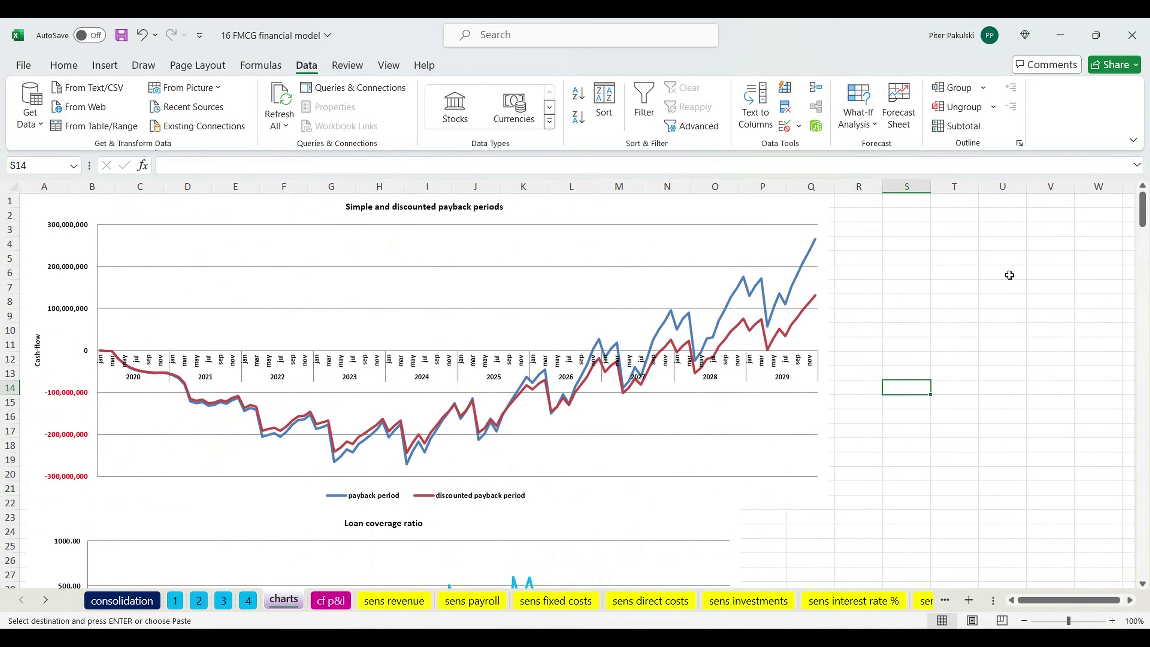
pyautogui.click(335, 600)
# Step through the sens sheets from revenue to loan amount sensitivity.
pyautogui.scroll(-5, 353, 570)
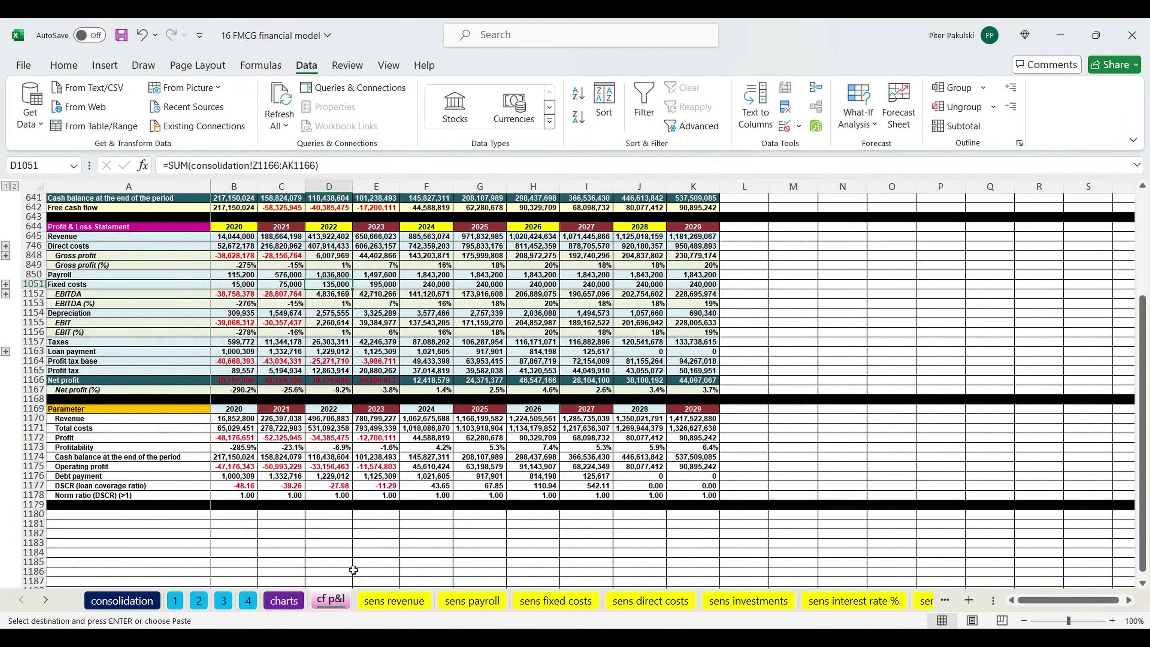
pyautogui.scroll(5, 353, 570)
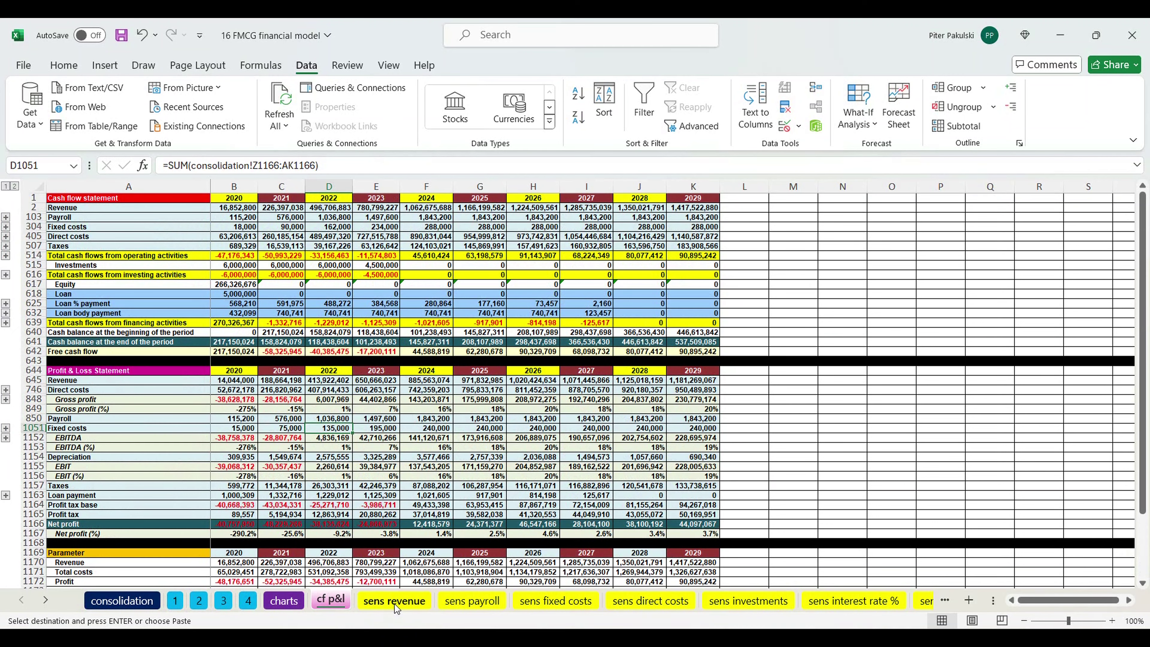
pyautogui.click(394, 601)
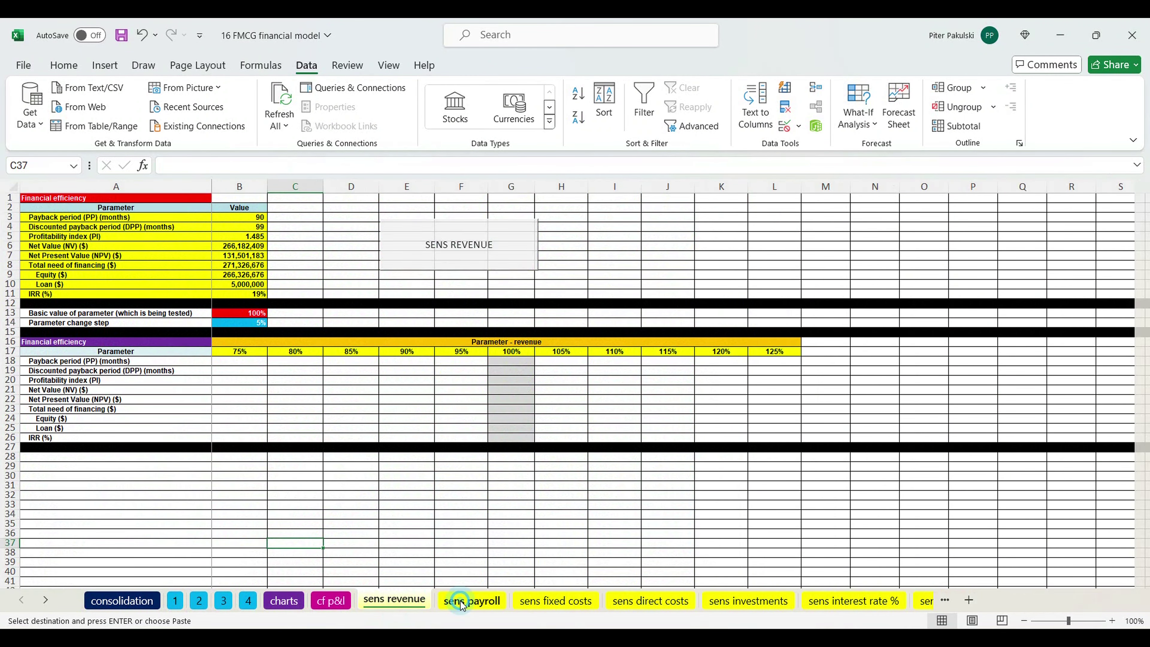
pyautogui.click(471, 601)
pyautogui.click(560, 602)
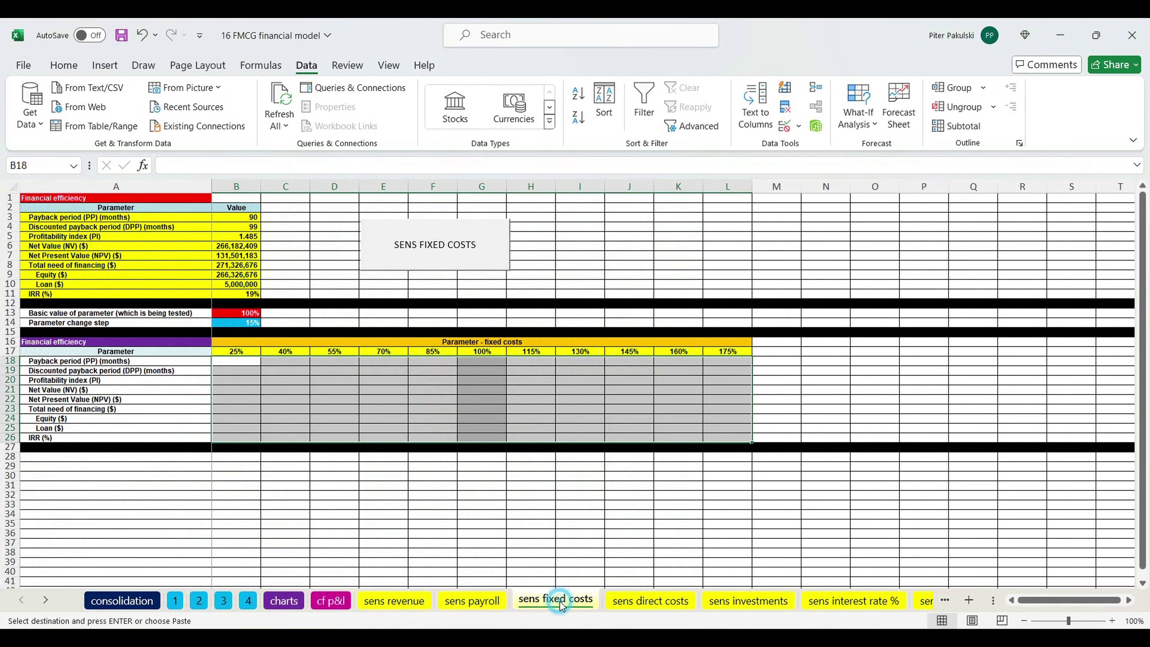
pyautogui.click(629, 603)
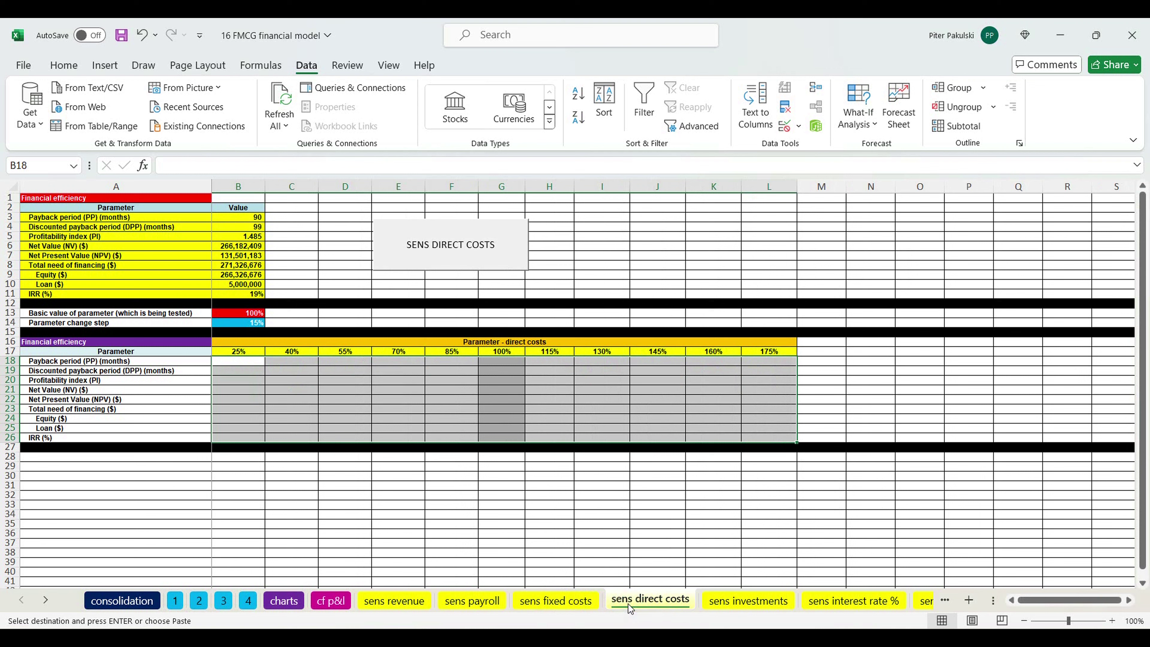
pyautogui.click(728, 605)
pyautogui.click(821, 605)
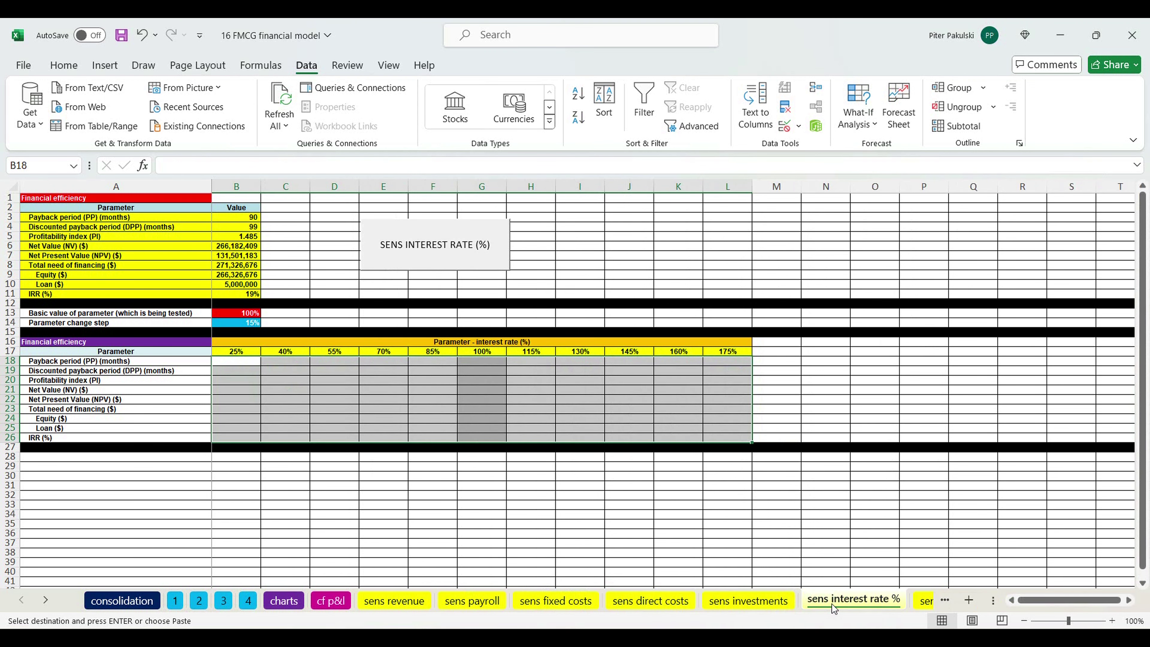
pyautogui.click(922, 605)
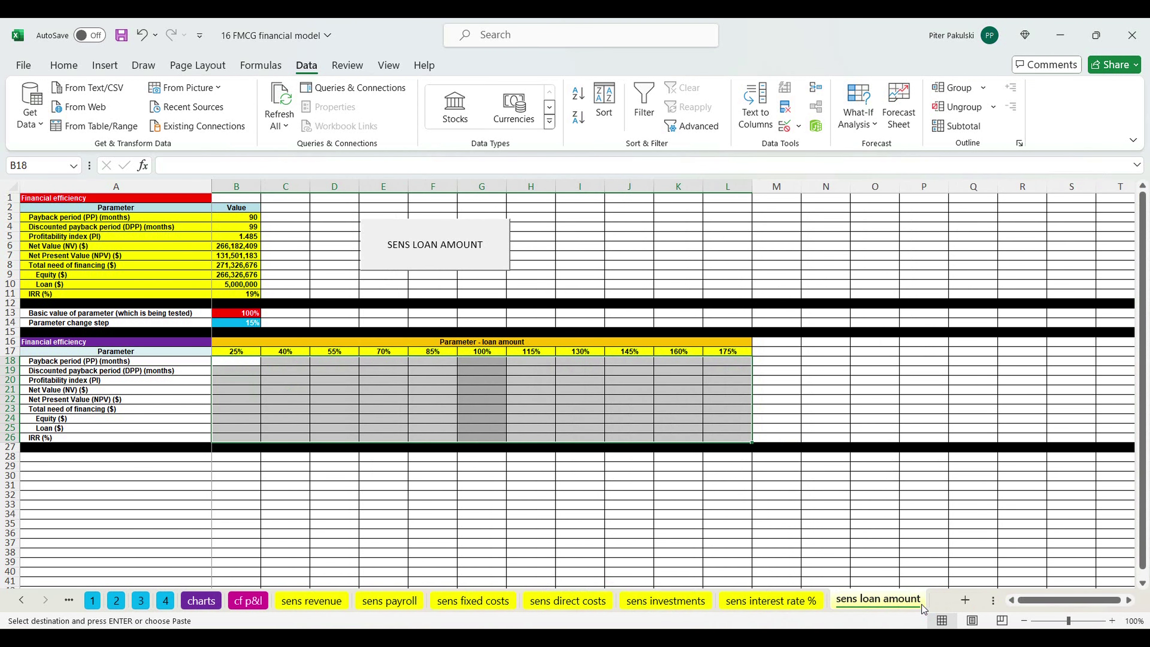
# Go back through the sens sheets from interest rate % to revenue.
pyautogui.click(774, 605)
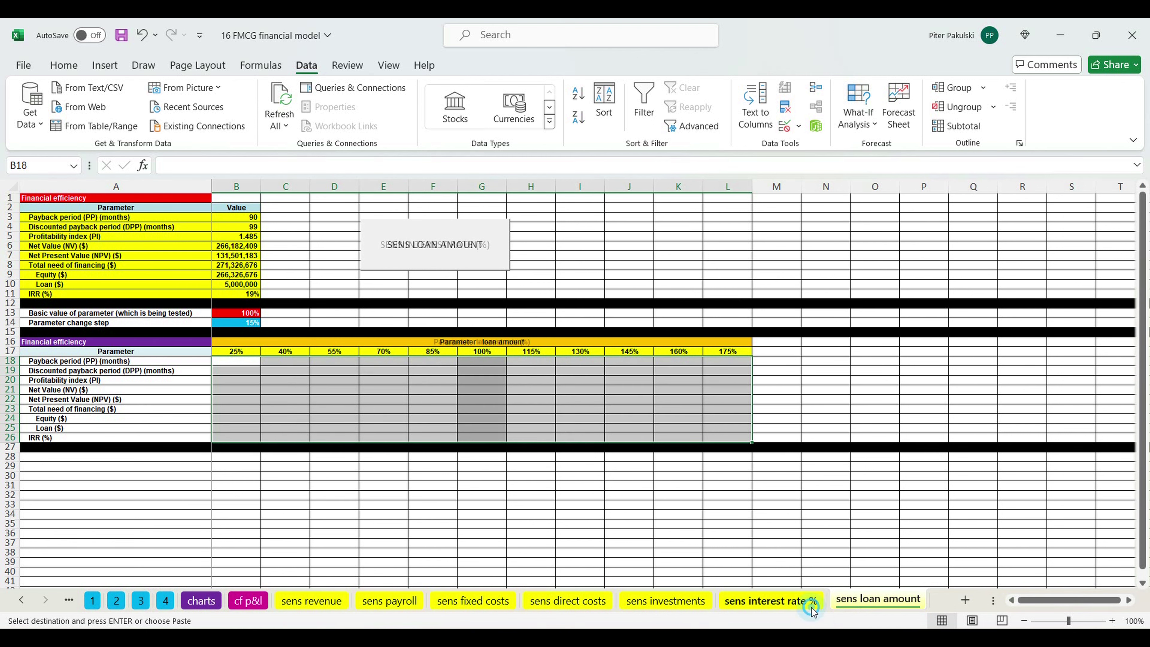
pyautogui.click(684, 607)
pyautogui.click(596, 606)
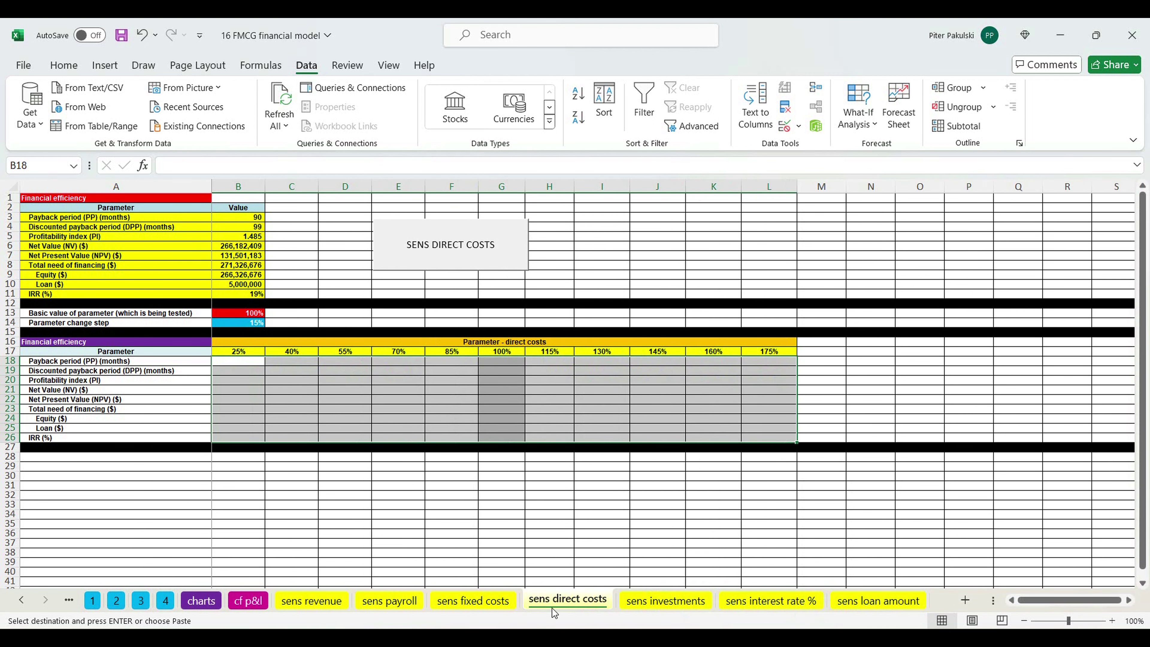
pyautogui.click(473, 603)
pyautogui.click(395, 604)
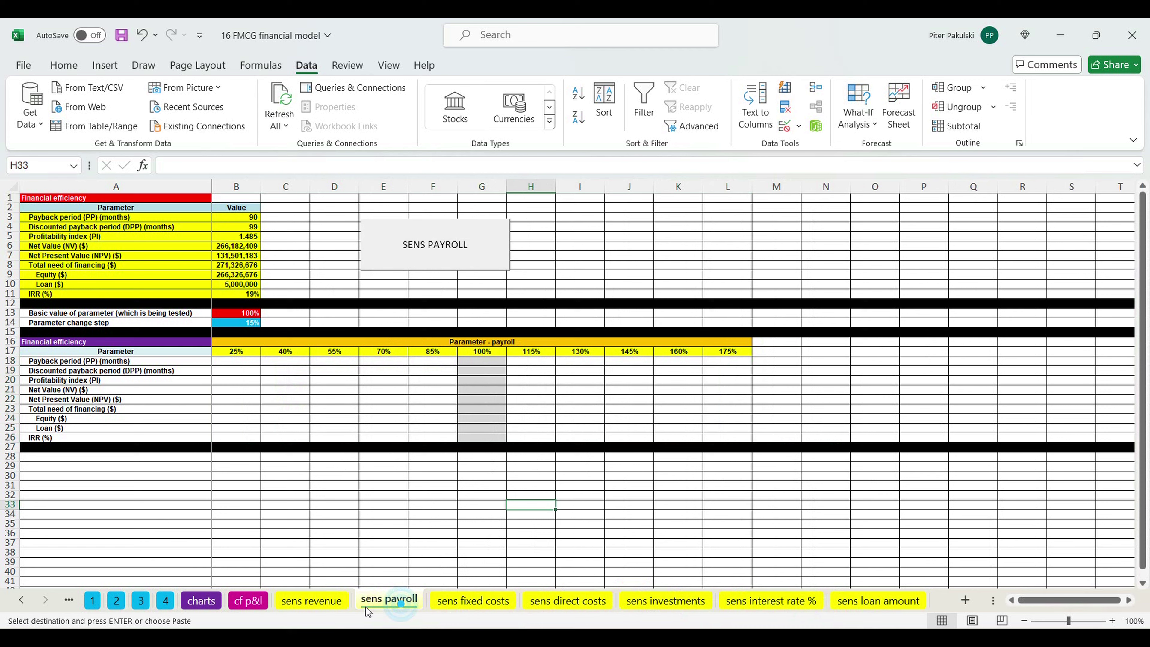
pyautogui.click(324, 607)
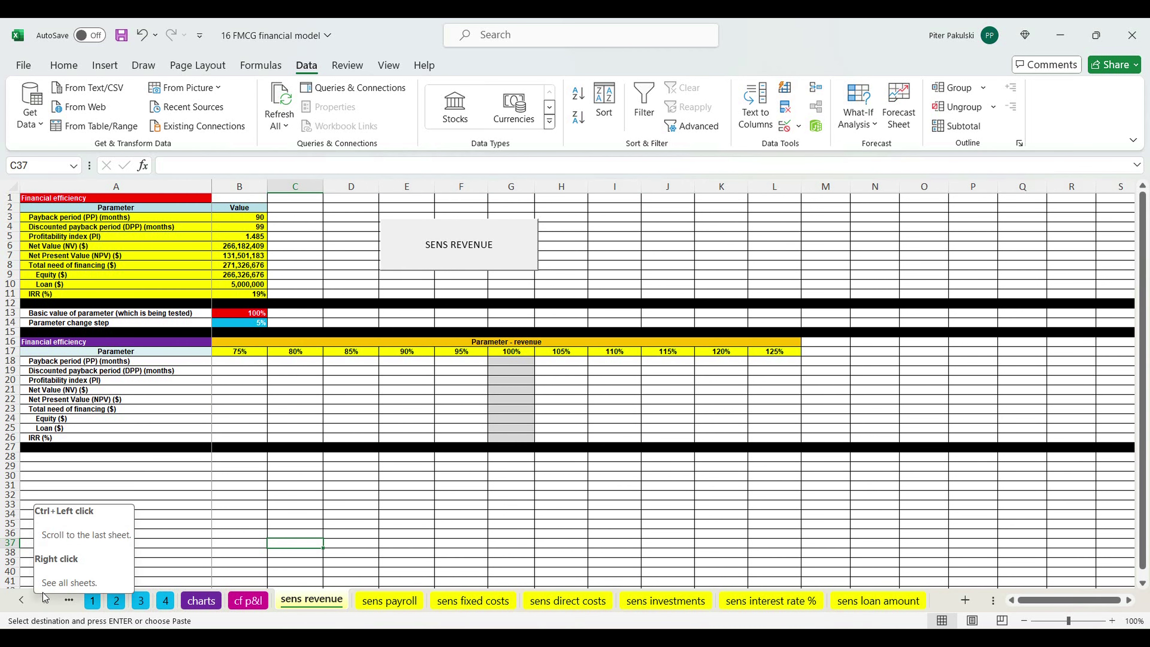
# Return via cf p&l, charts and sheet 1 to the consolidation sheet.
pyautogui.click(244, 604)
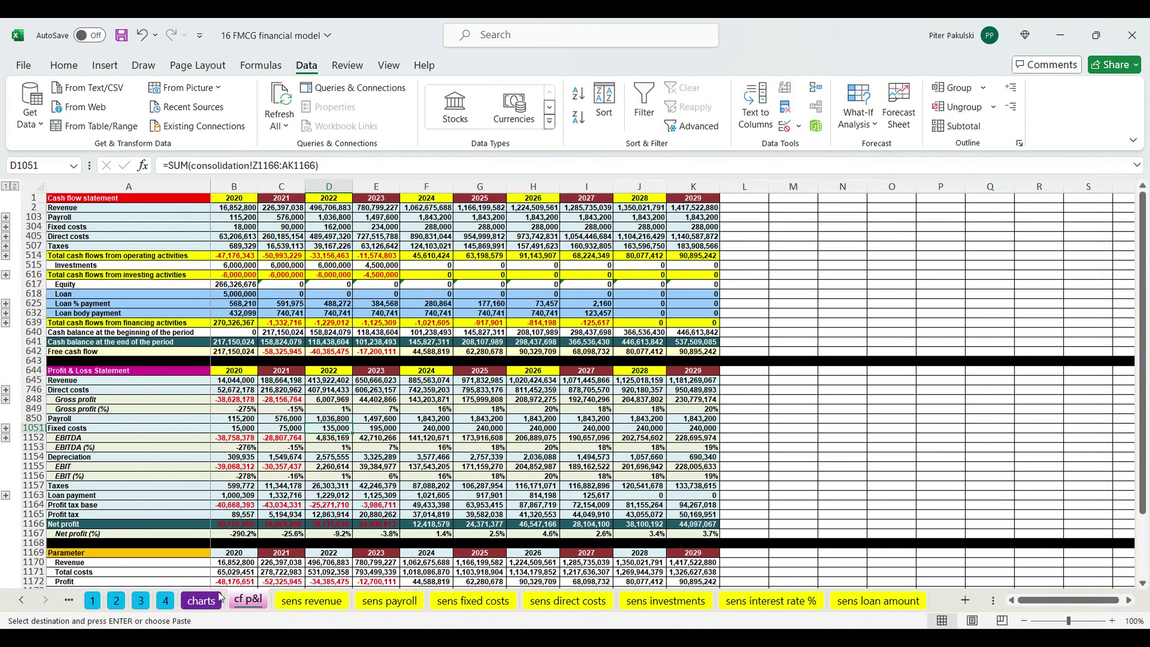
pyautogui.click(207, 604)
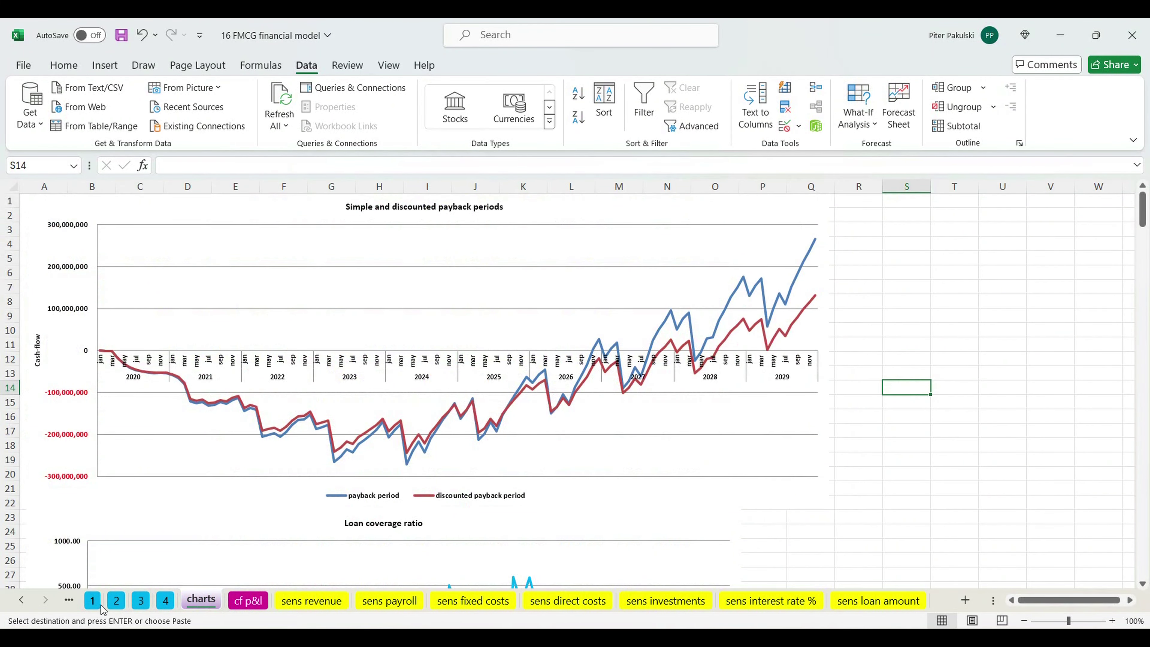
pyautogui.click(93, 602)
pyautogui.click(21, 599)
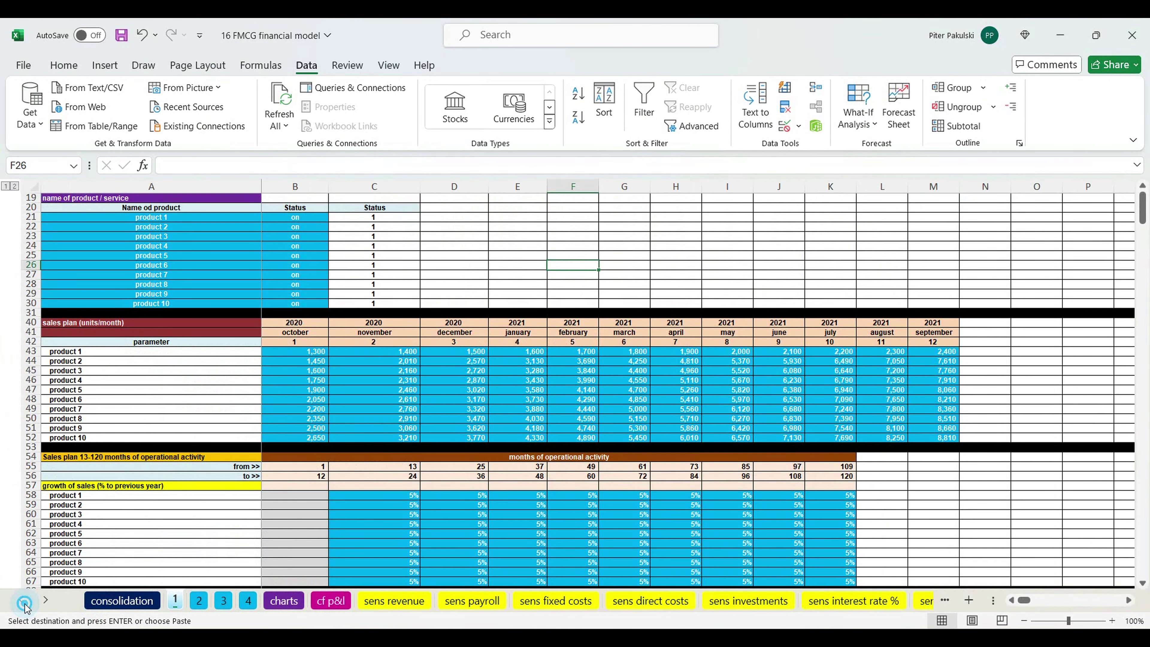
pyautogui.click(122, 603)
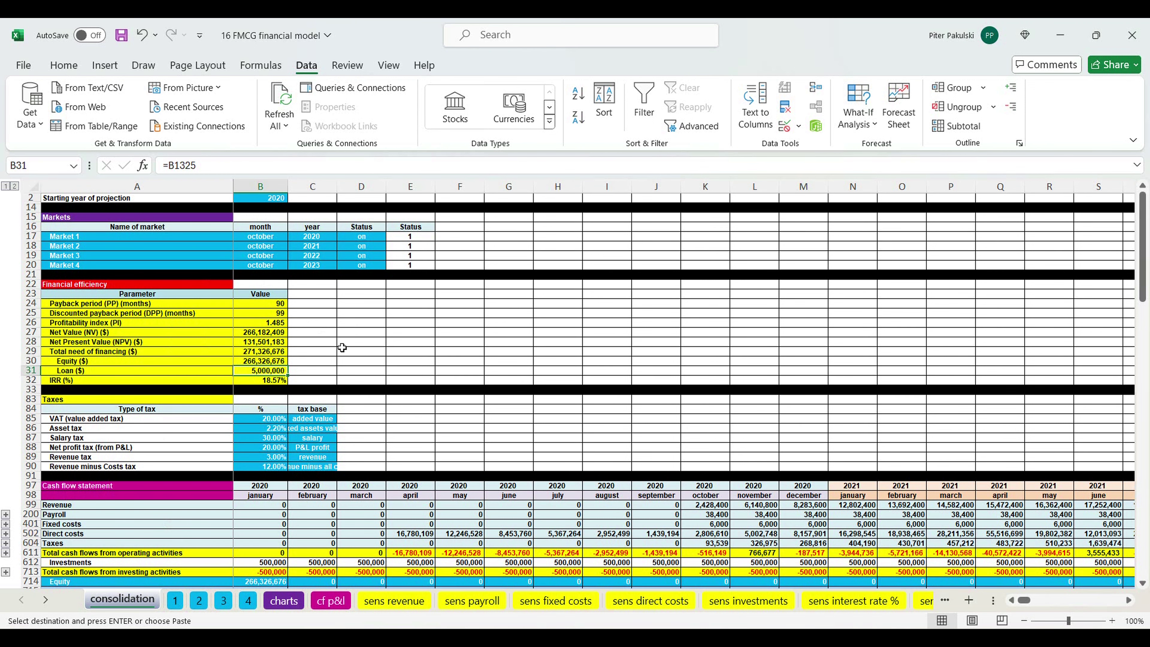
pyautogui.scroll(-2, 343, 347)
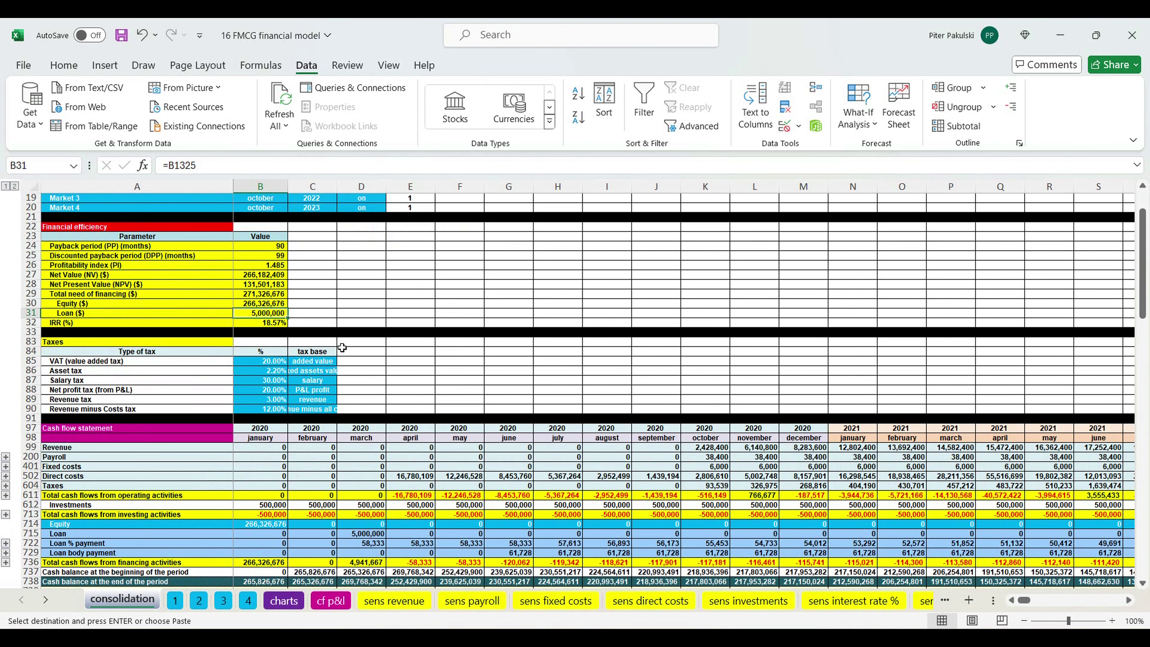
pyautogui.scroll(-14, 342, 347)
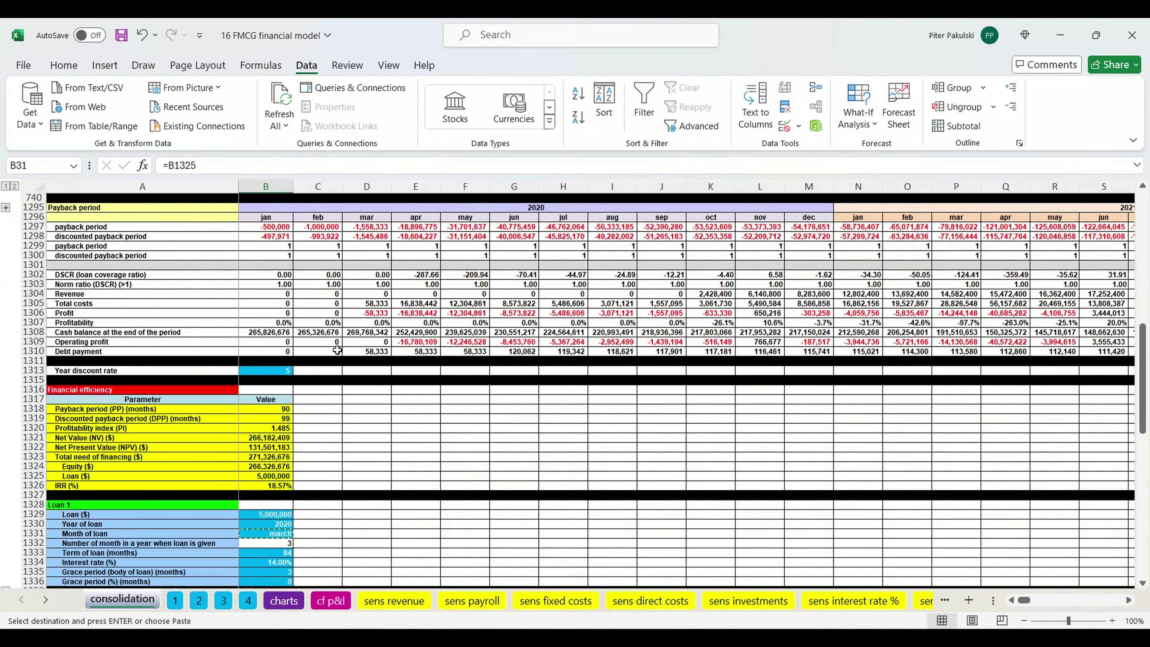
pyautogui.moveTo(90, 458); pyautogui.dragTo(90, 477)
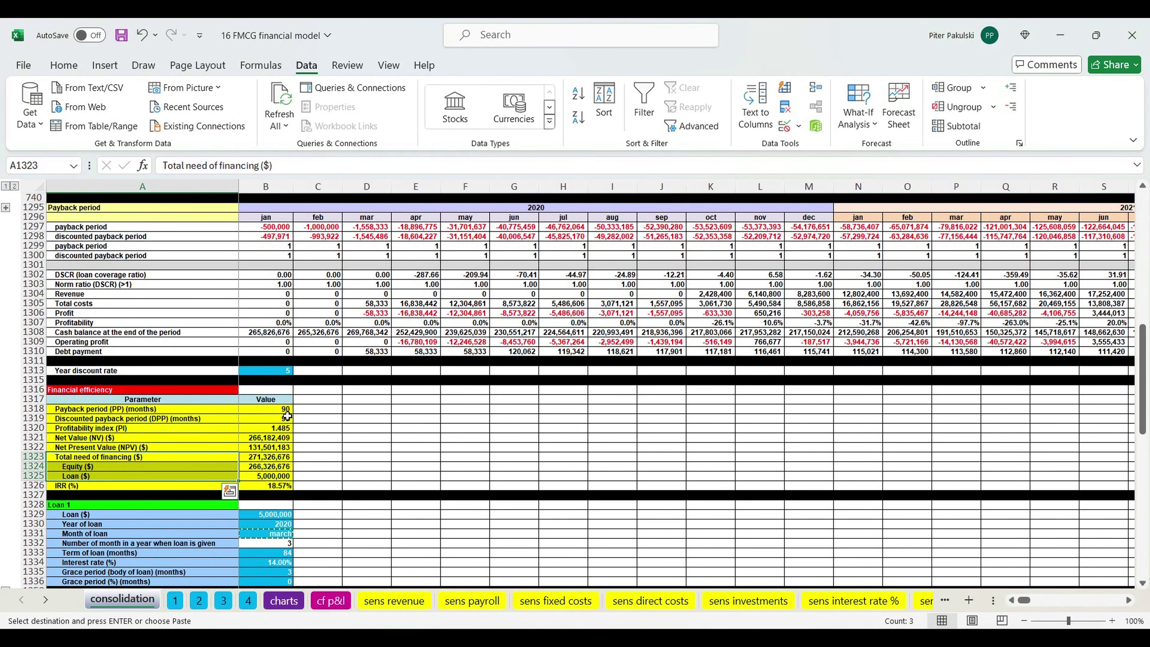
pyautogui.moveTo(113, 409); pyautogui.dragTo(225, 424)
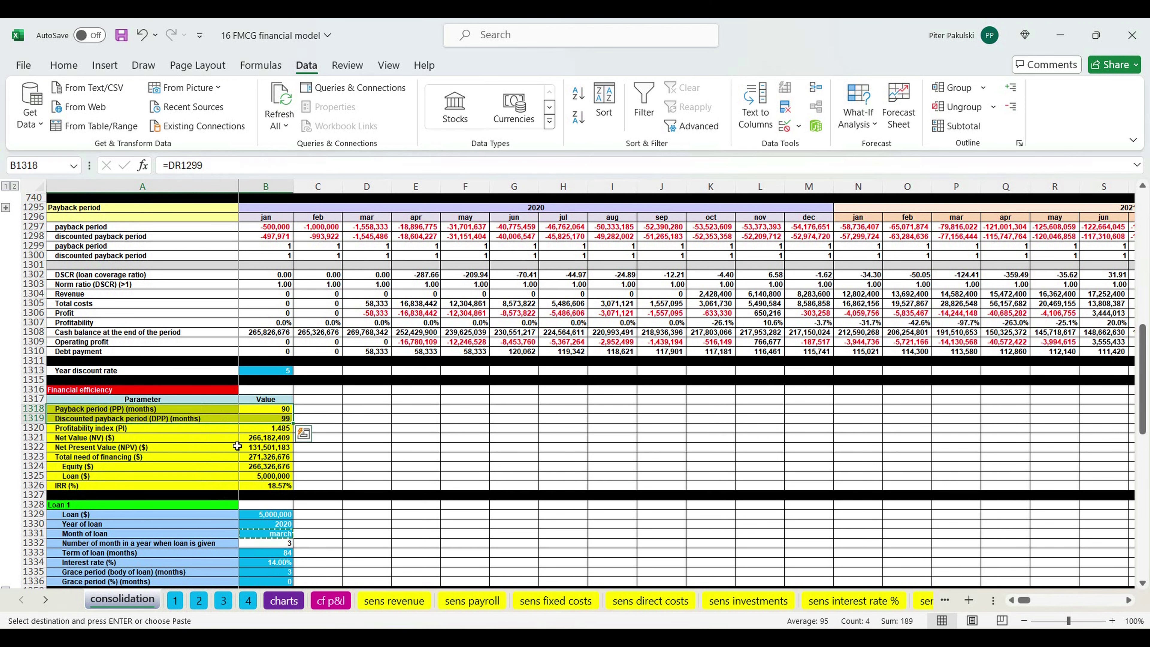
pyautogui.scroll(5, 292, 366)
pyautogui.scroll(6, 292, 366)
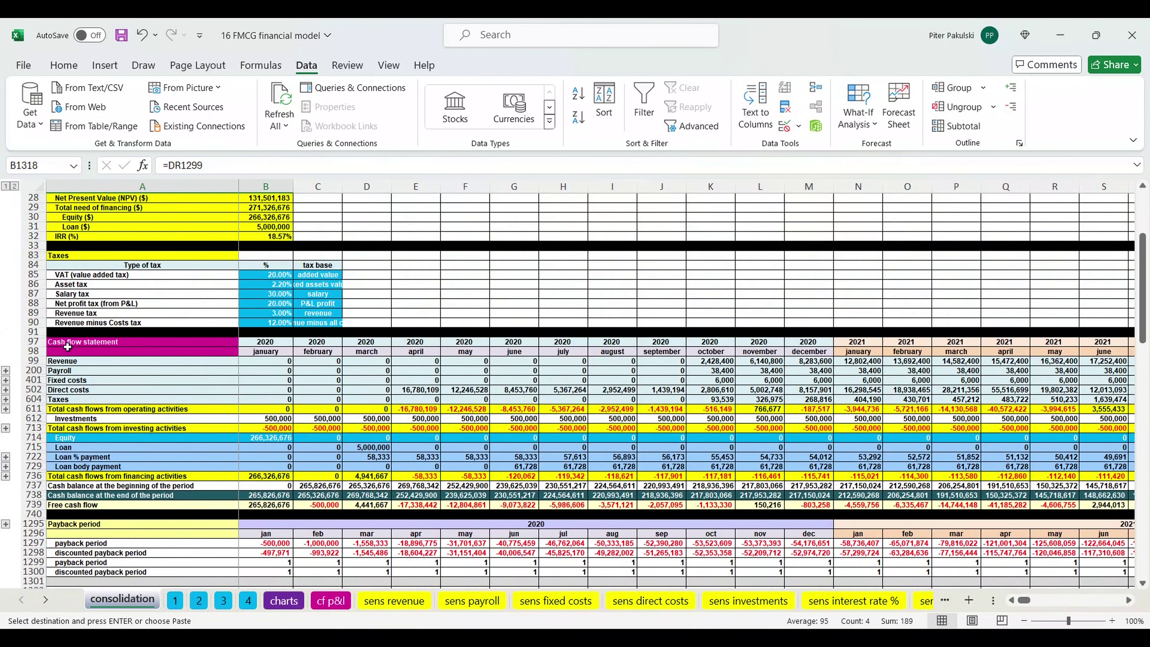
pyautogui.moveTo(32, 342); pyautogui.dragTo(30, 495)
pyautogui.scroll(-6, 62, 459)
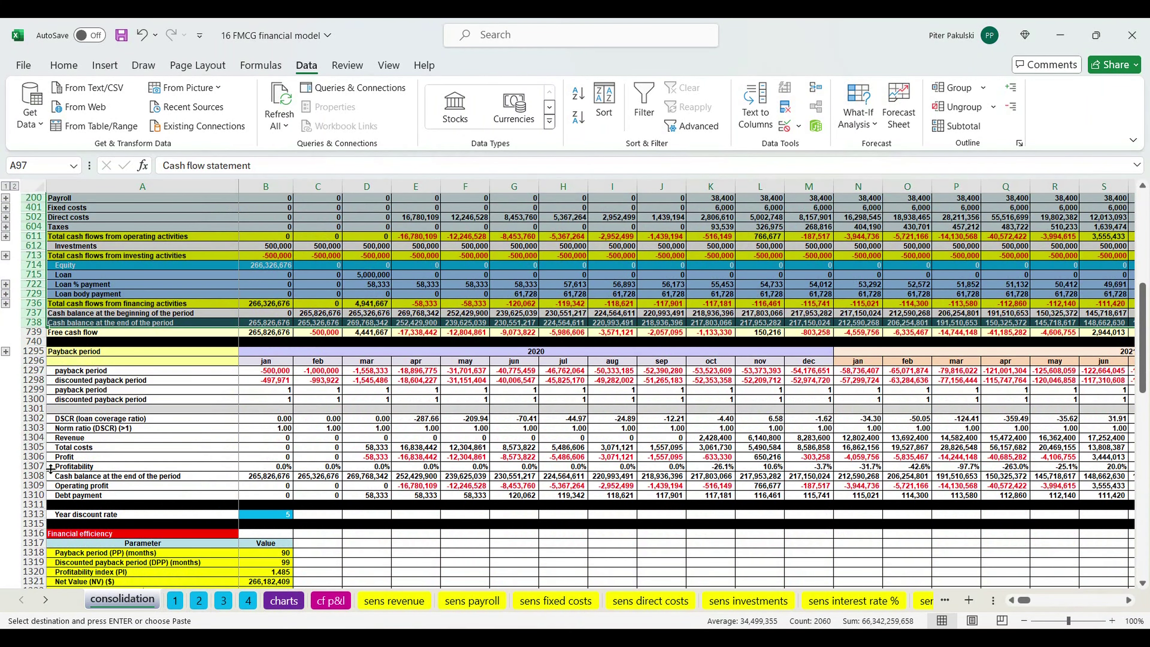
pyautogui.moveTo(33, 456); pyautogui.dragTo(33, 467)
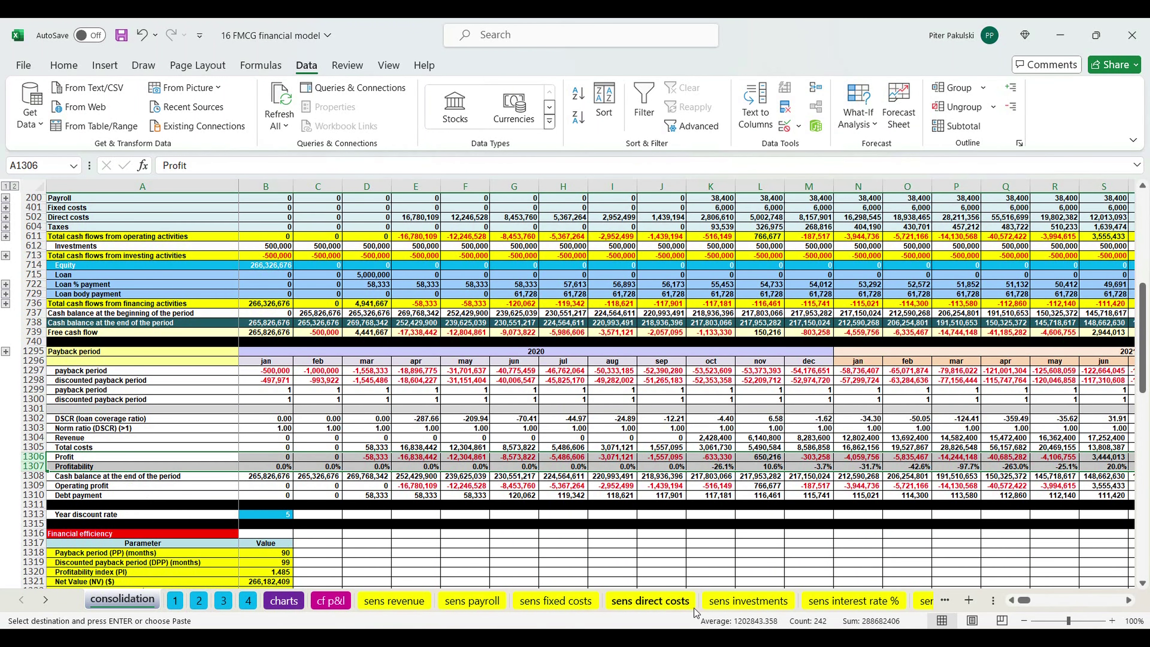
pyautogui.scroll(4, 413, 439)
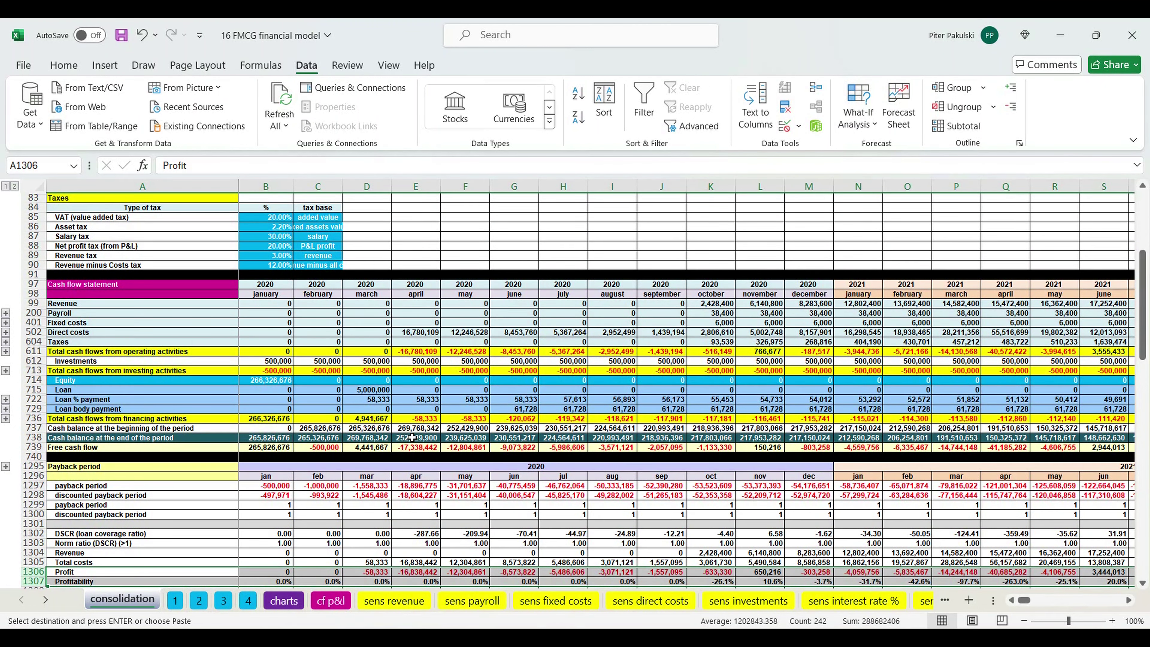
pyautogui.scroll(7, 413, 437)
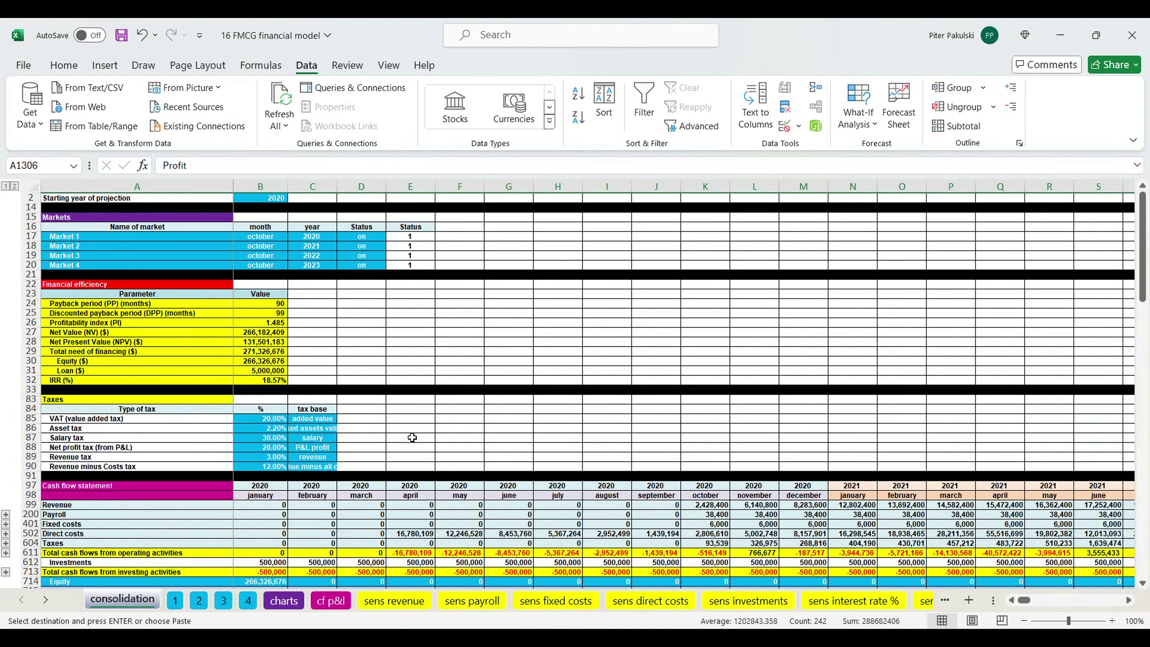
pyautogui.click(326, 601)
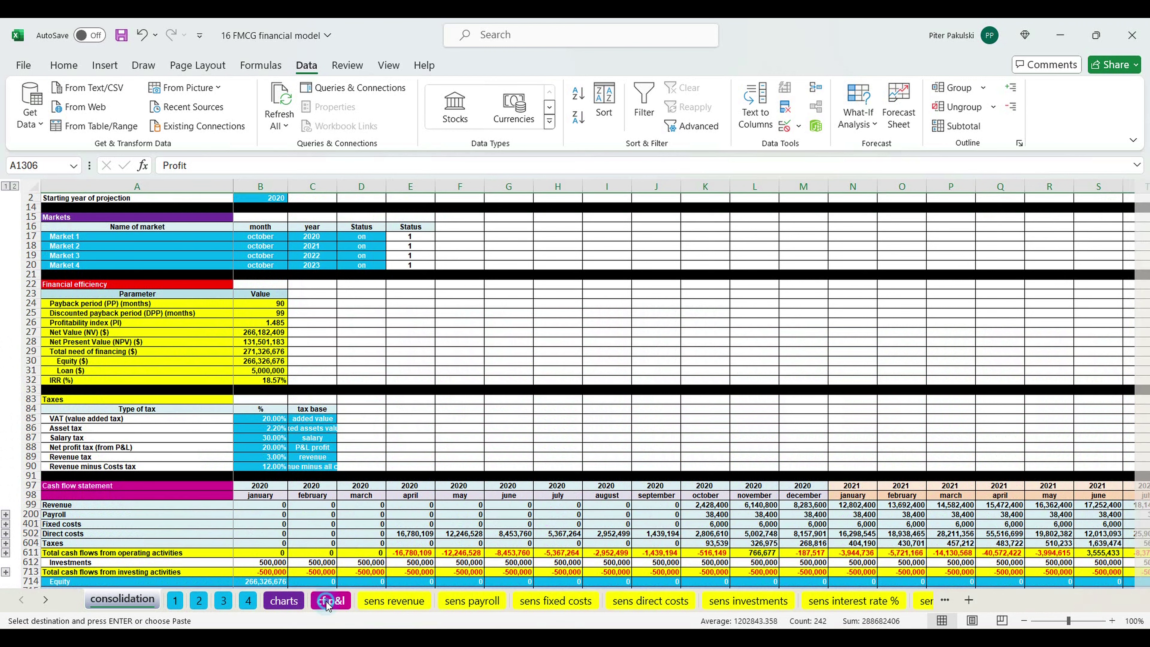
pyautogui.click(284, 602)
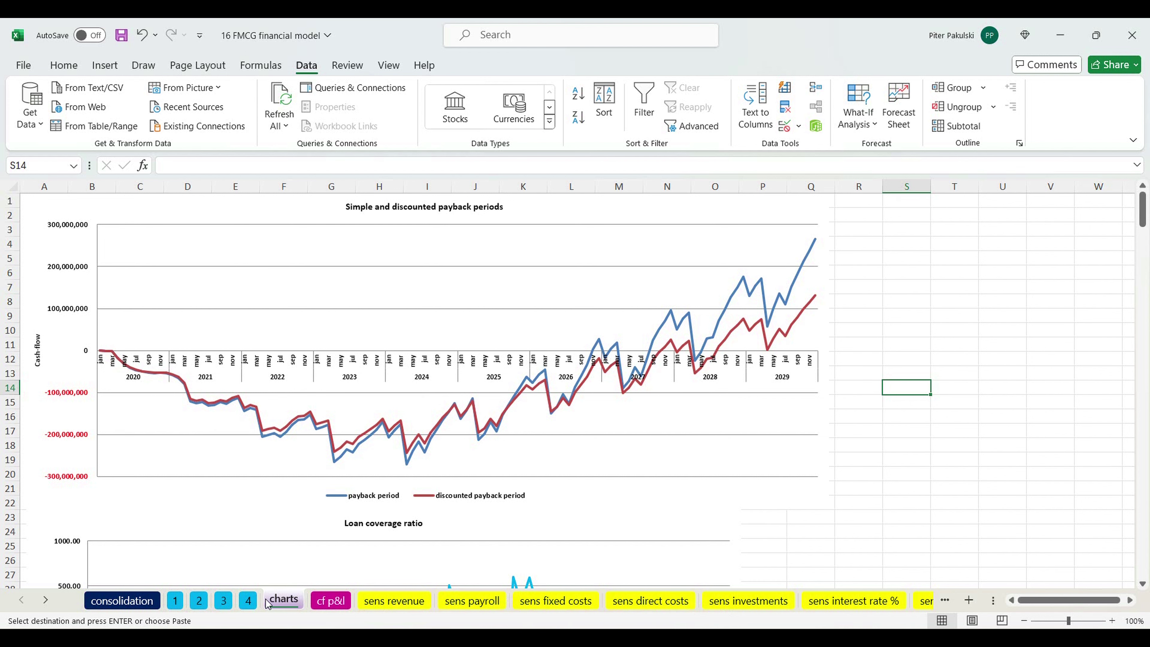
pyautogui.click(248, 601)
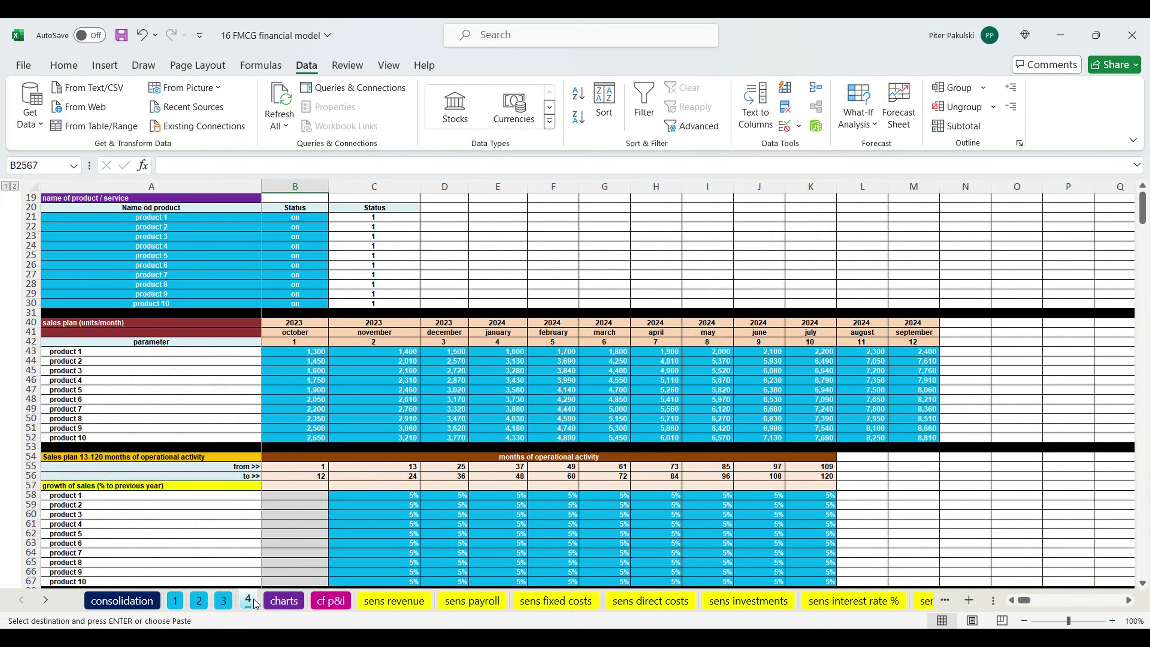
pyautogui.click(223, 602)
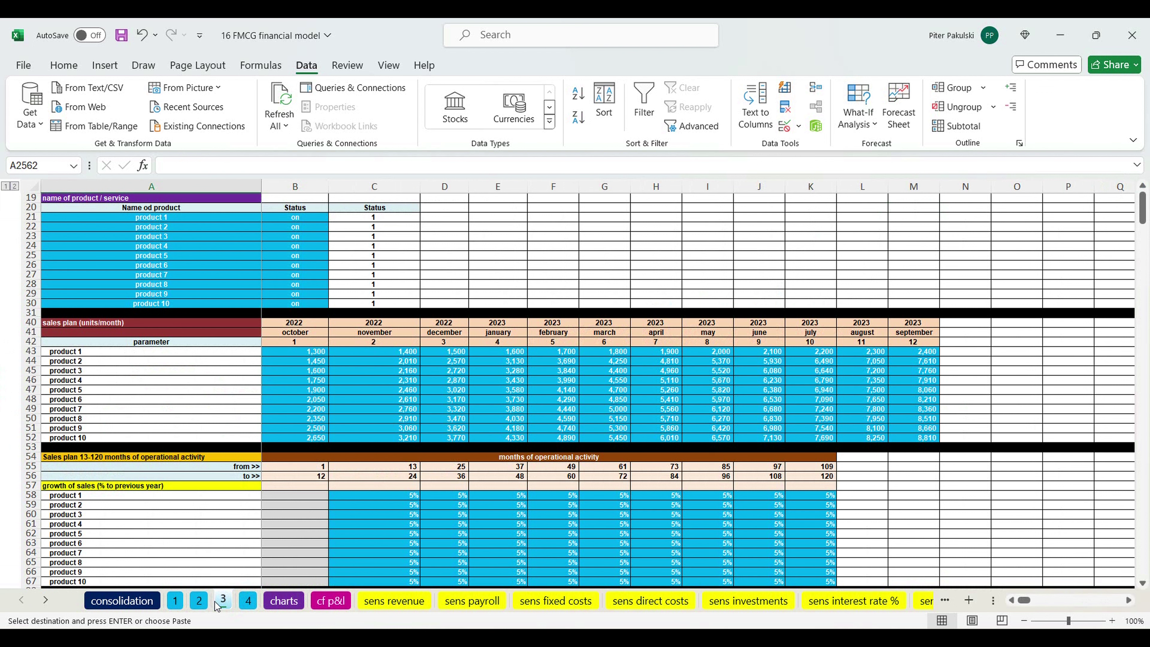
pyautogui.click(198, 603)
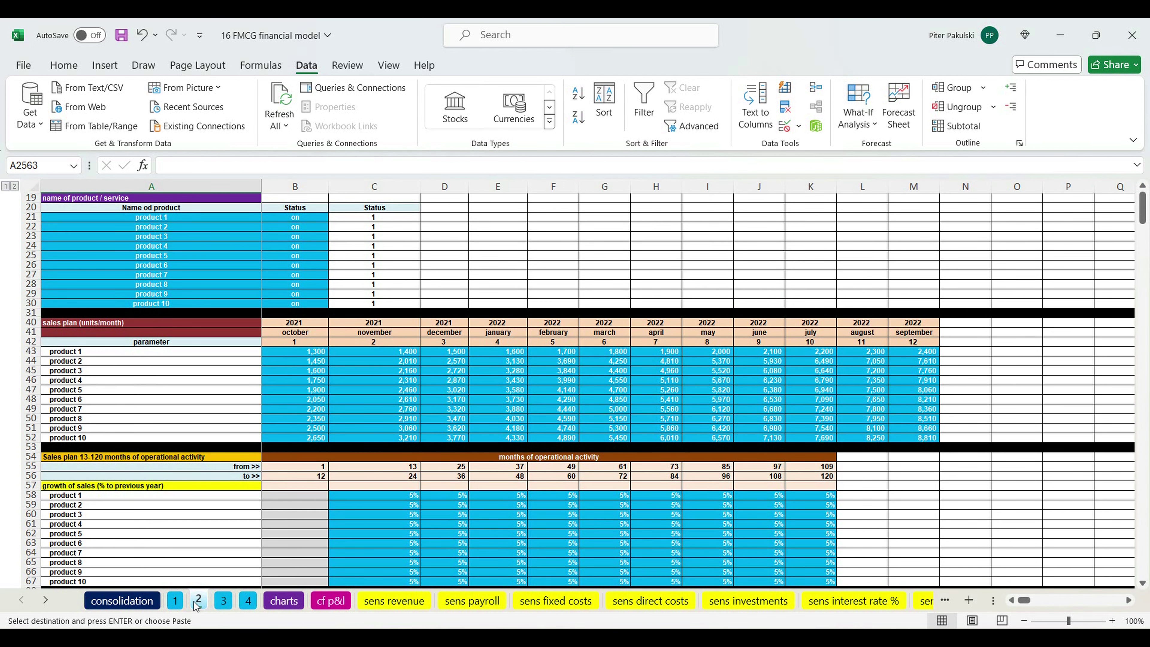
pyautogui.click(176, 602)
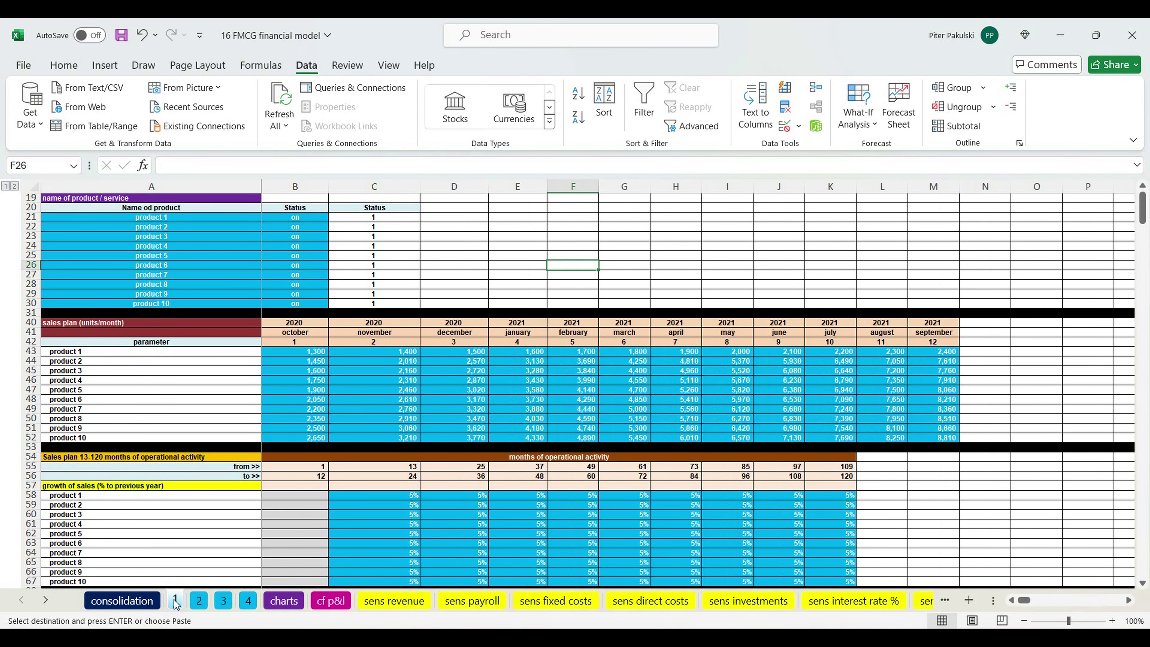
pyautogui.click(134, 601)
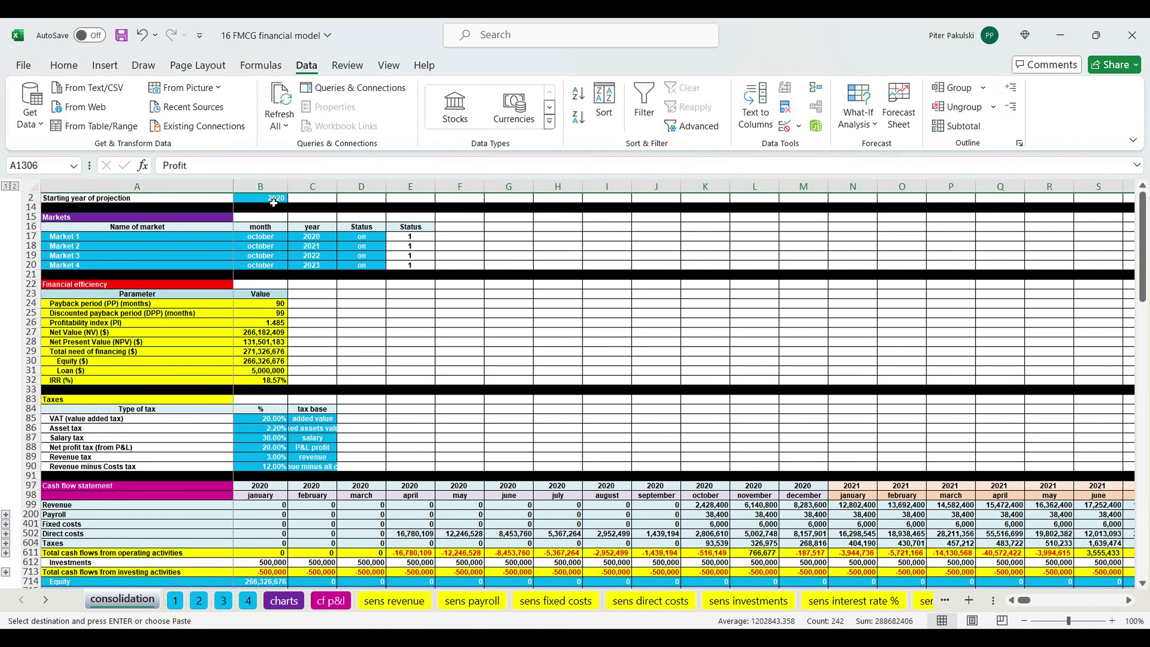
pyautogui.click(273, 203)
pyautogui.moveTo(206, 239); pyautogui.dragTo(341, 269)
pyautogui.hotkey('ctrl', 'v')
pyautogui.moveTo(274, 420); pyautogui.dragTo(319, 466)
pyautogui.hotkey('ctrl', 'v')
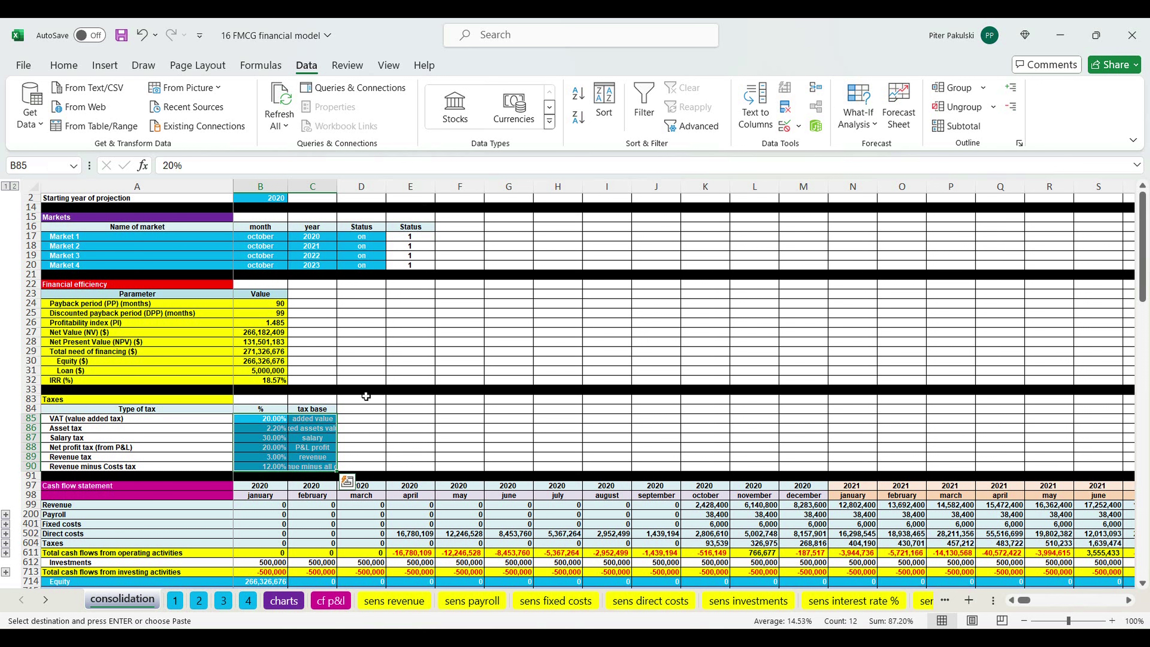
pyautogui.click(274, 202)
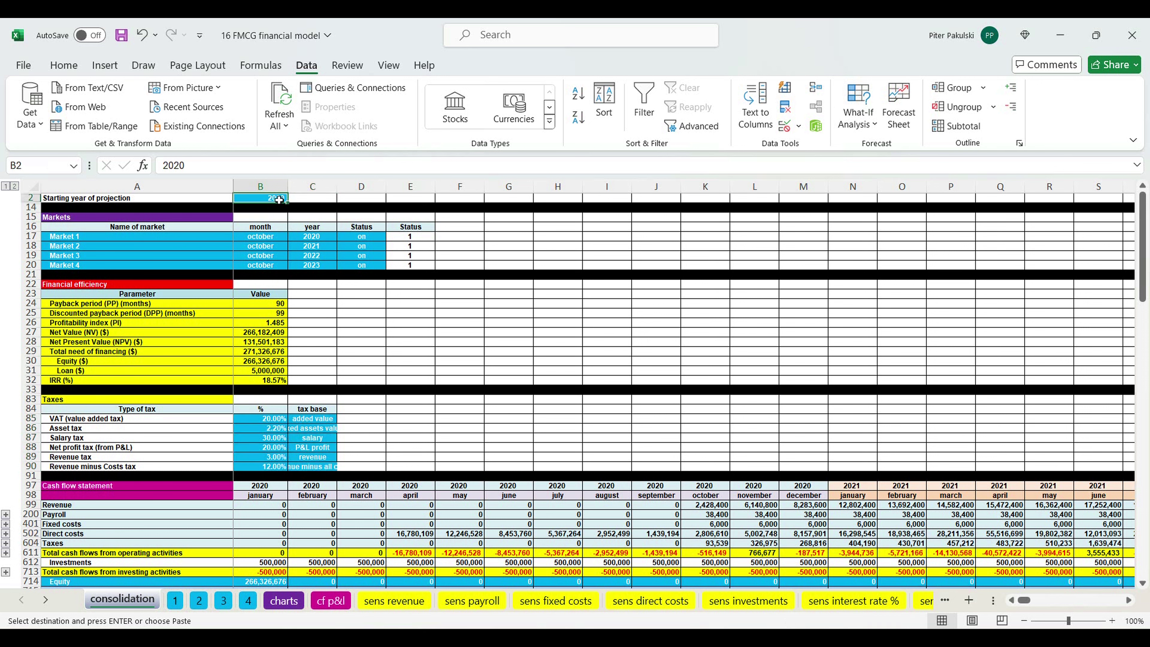
pyautogui.moveTo(117, 241); pyautogui.dragTo(112, 266)
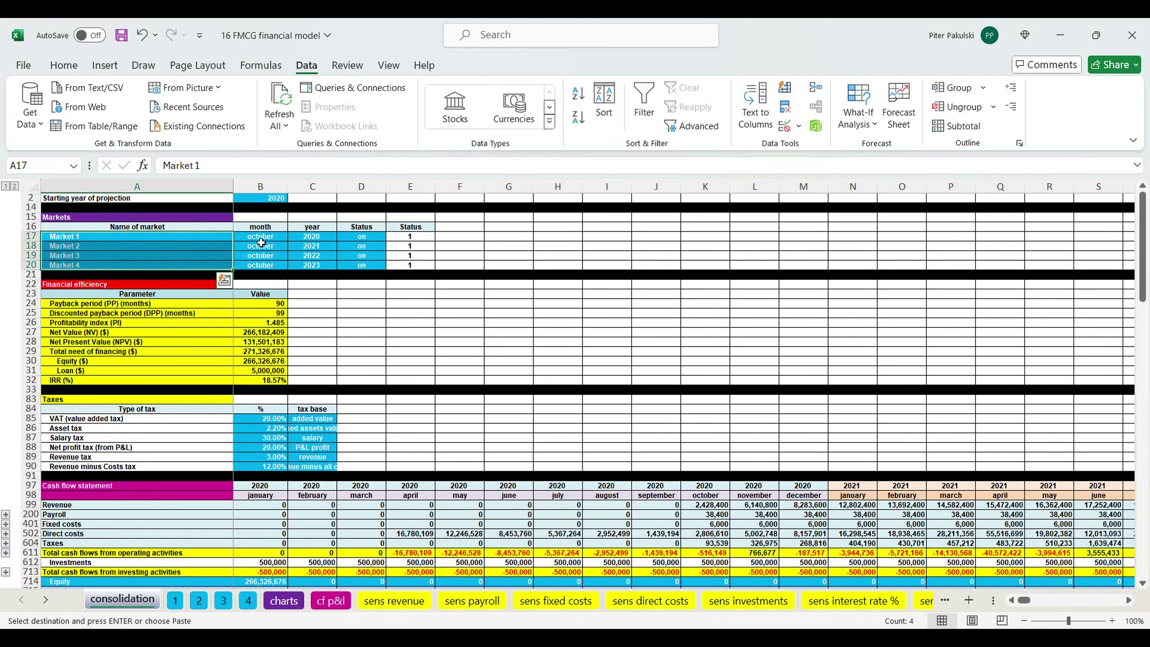
pyautogui.click(282, 241)
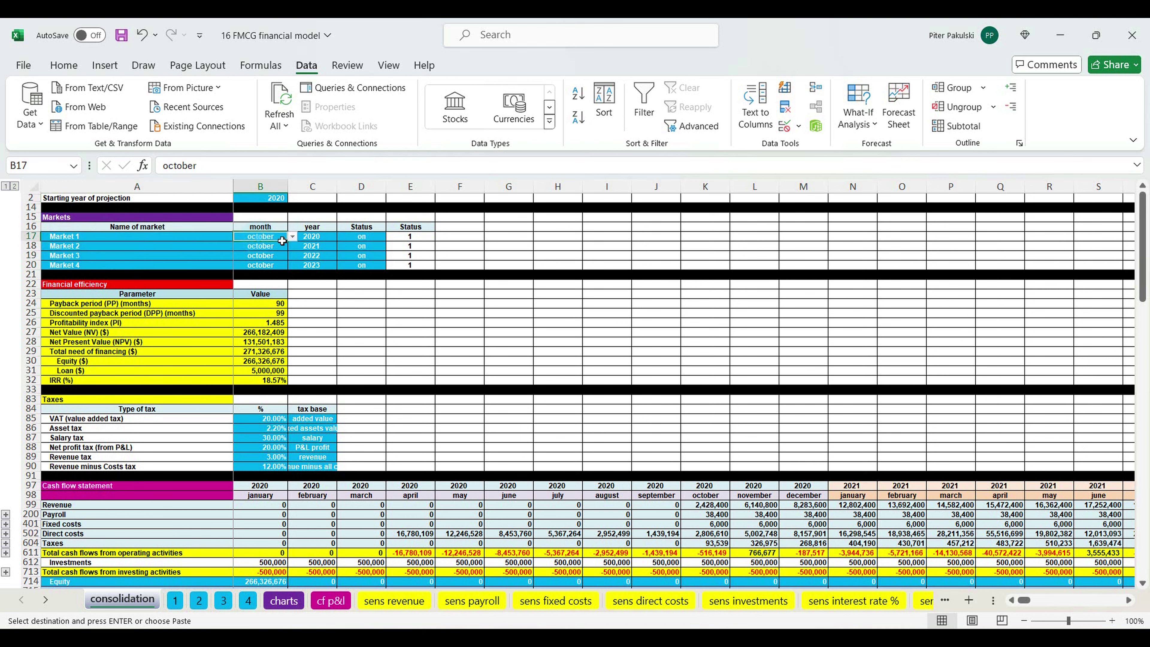
pyautogui.click(315, 237)
pyautogui.click(341, 237)
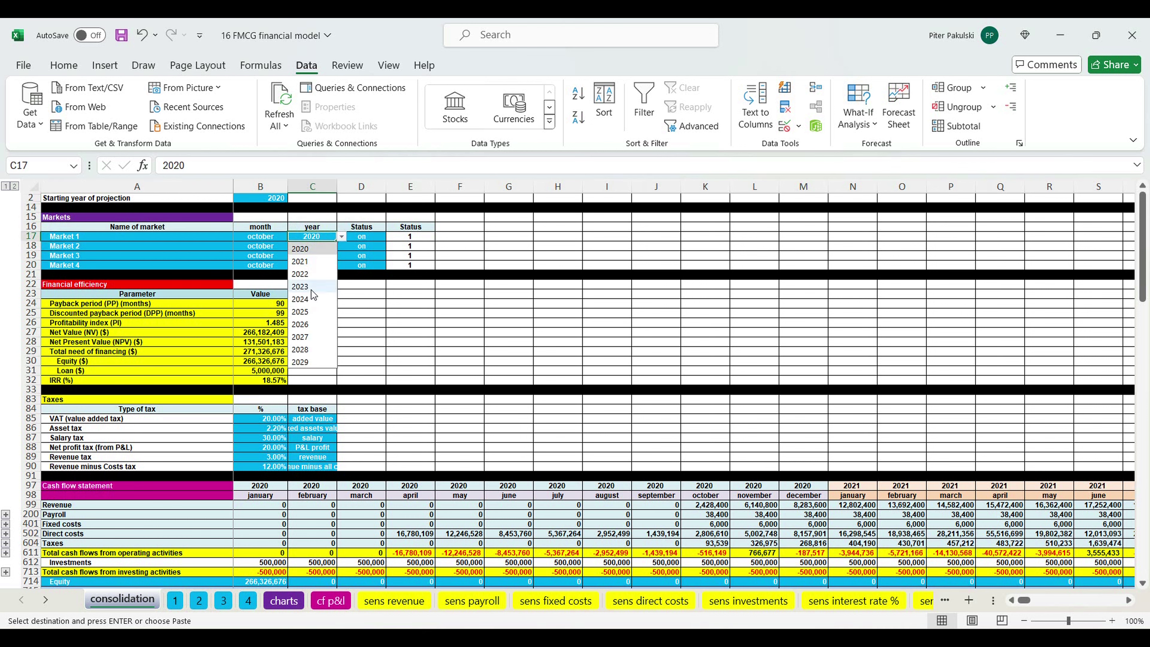
pyautogui.click(428, 247)
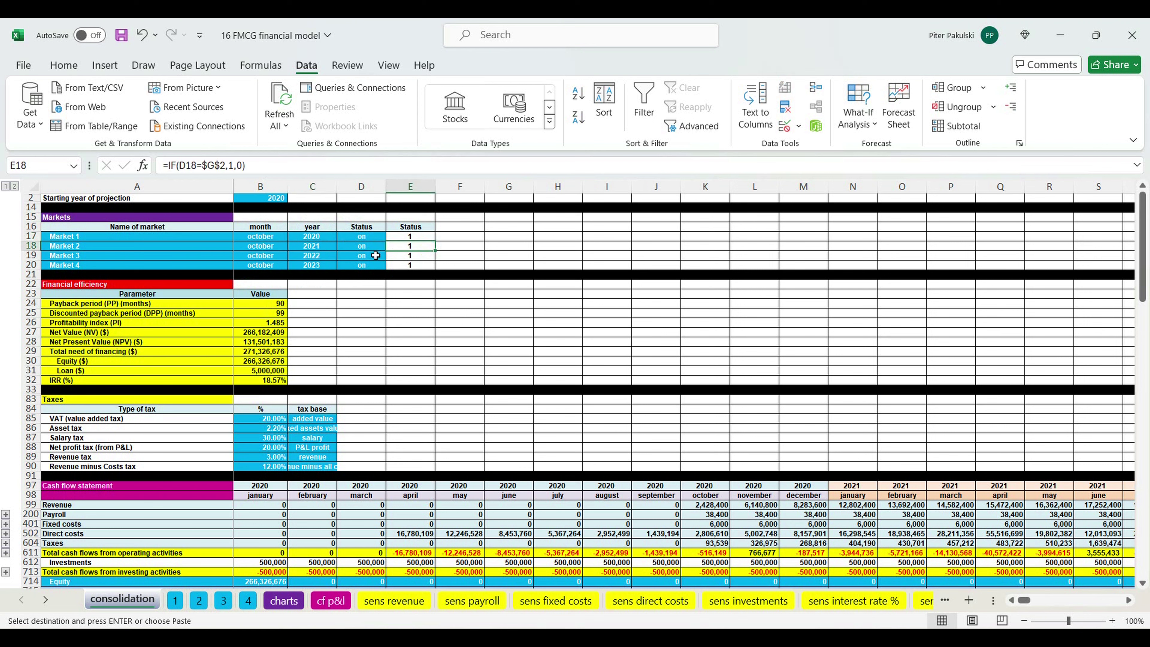
pyautogui.click(367, 237)
pyautogui.click(391, 236)
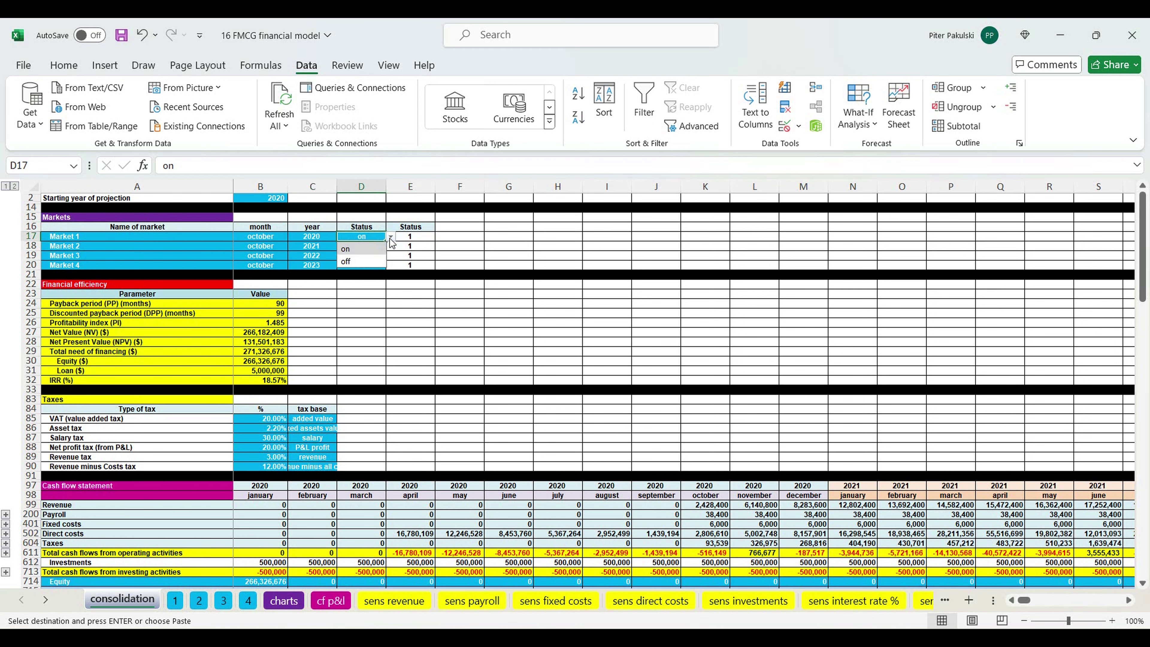
pyautogui.click(391, 238)
pyautogui.click(371, 256)
pyautogui.click(392, 255)
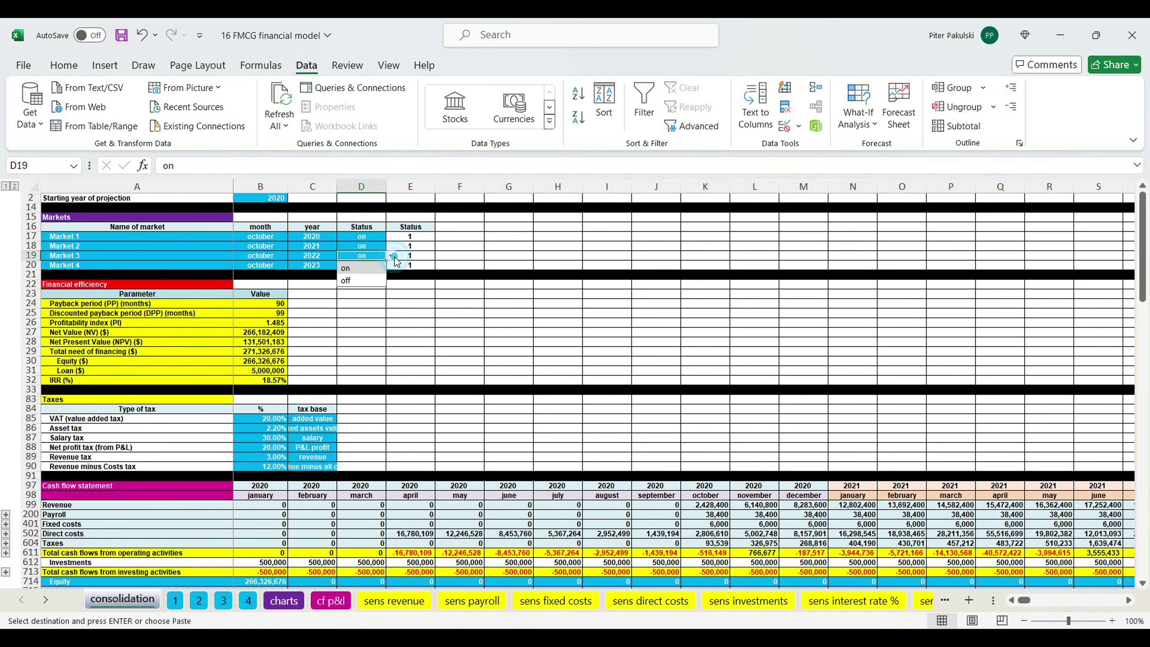
pyautogui.click(464, 261)
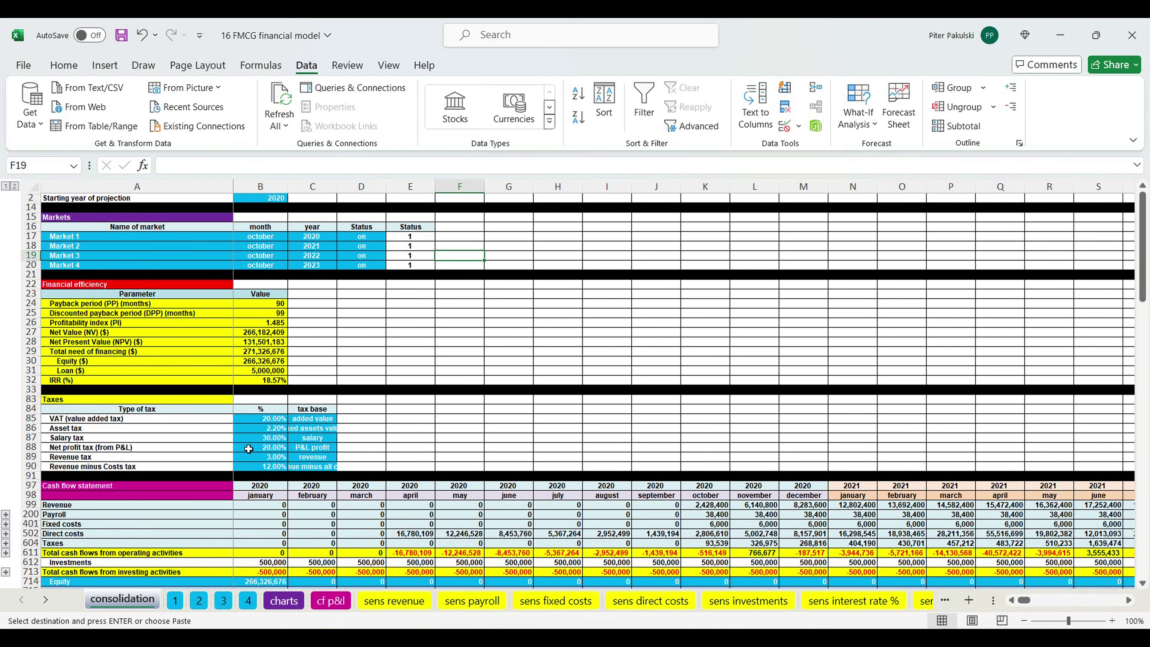
pyautogui.click(176, 604)
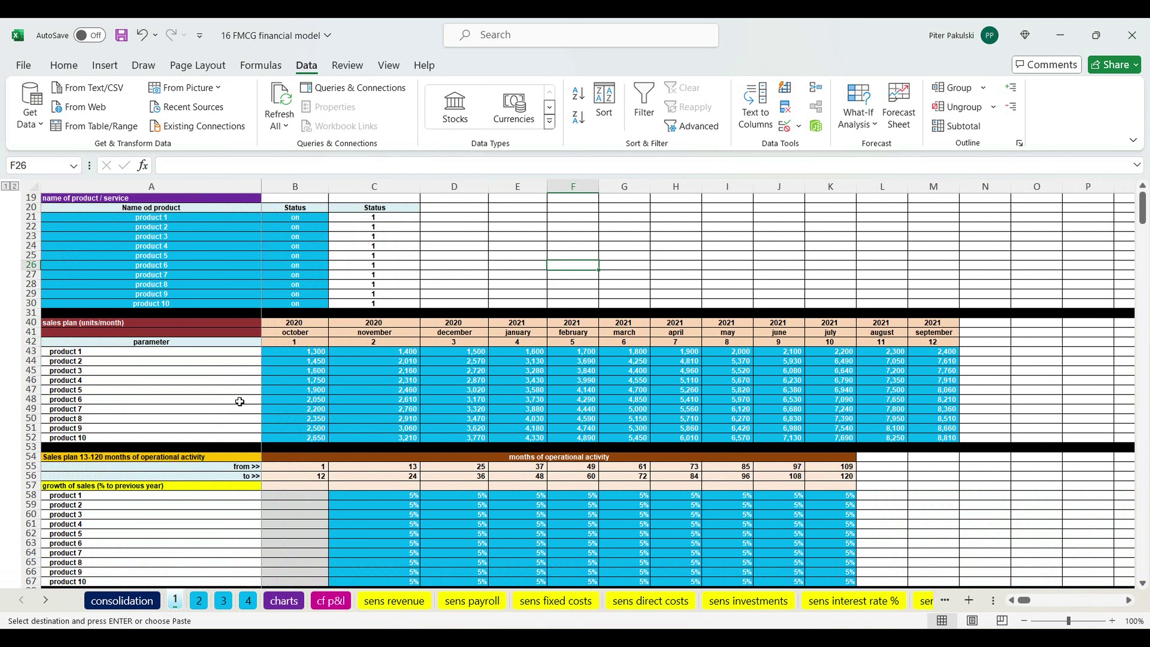
pyautogui.moveTo(148, 221); pyautogui.dragTo(142, 305)
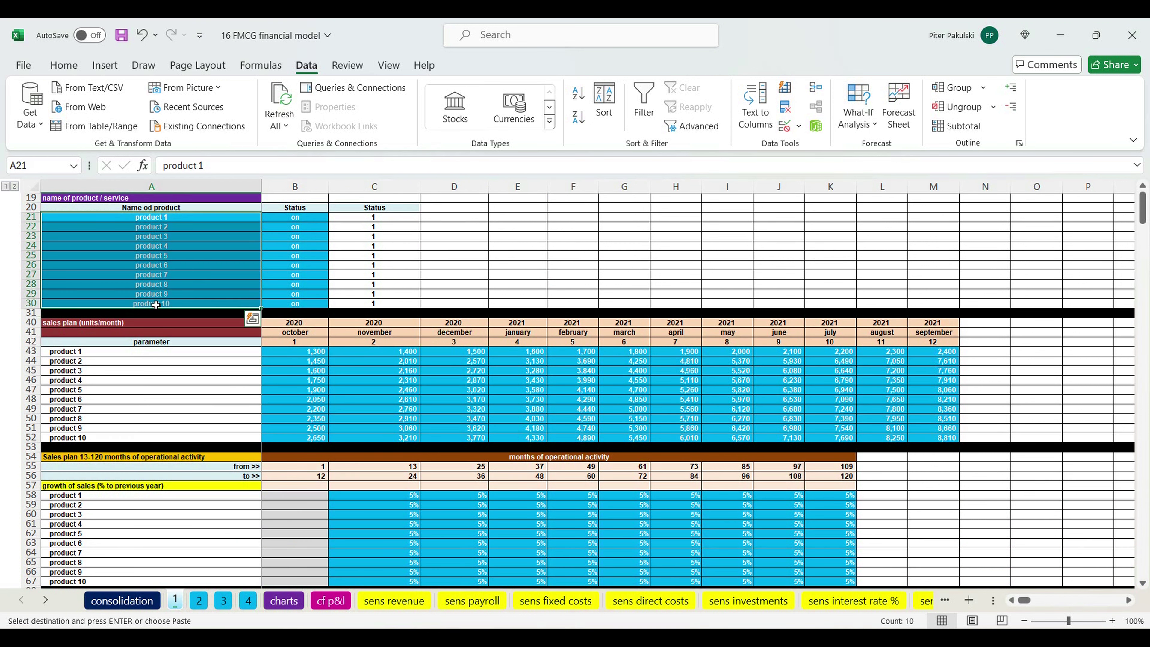
pyautogui.click(301, 229)
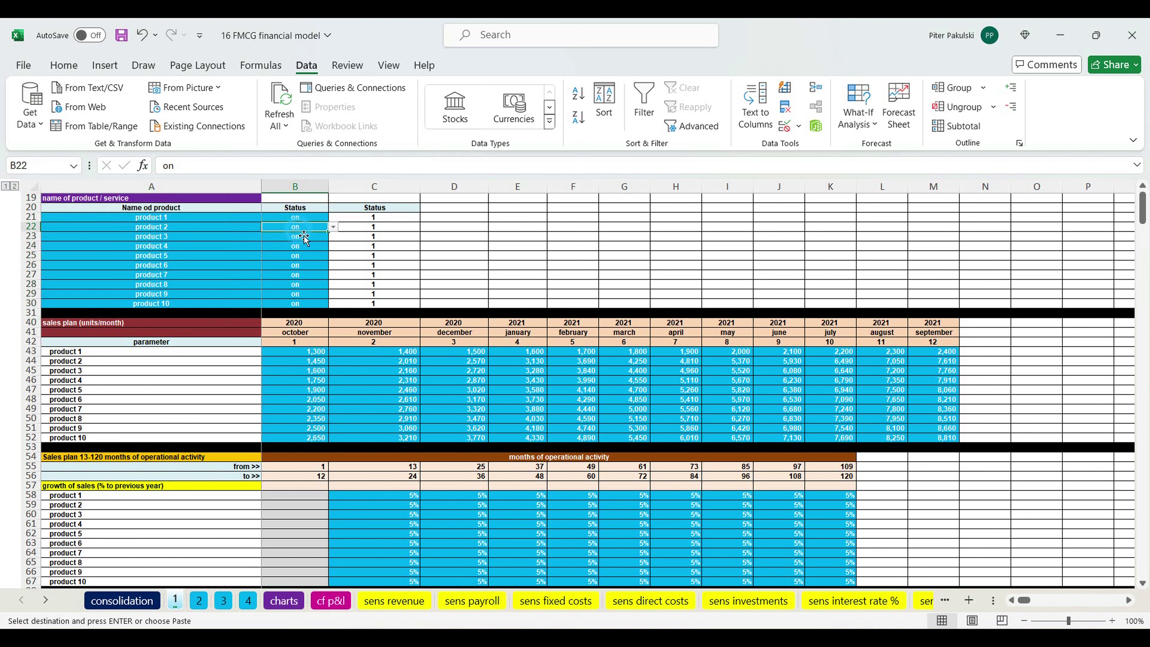
pyautogui.click(300, 275)
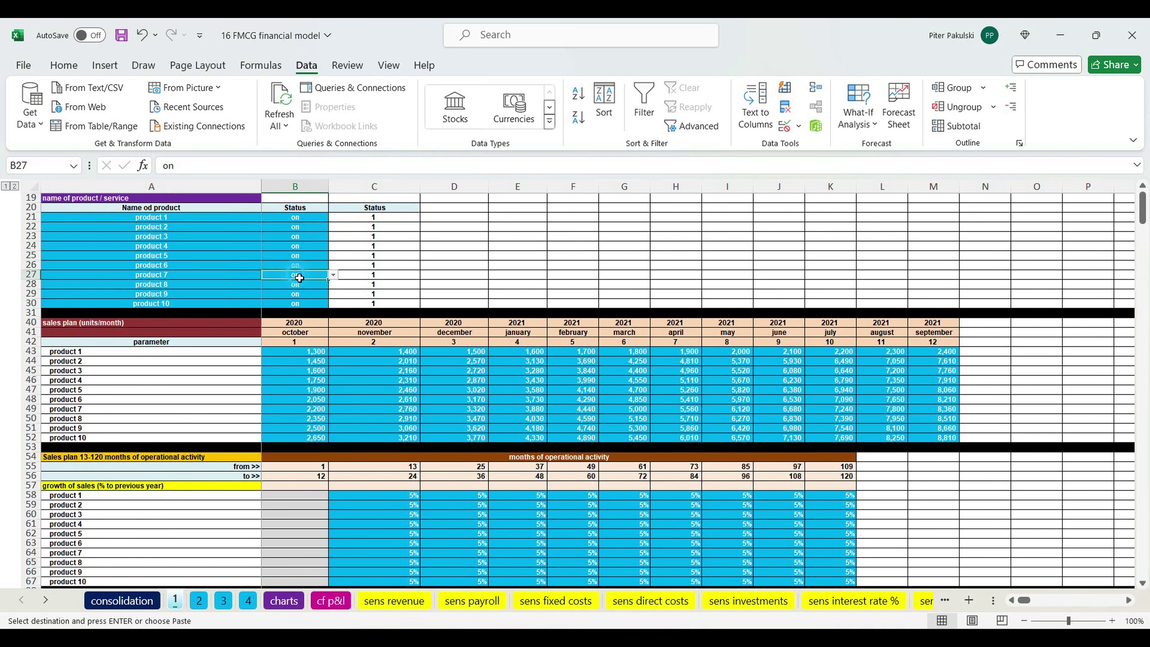
pyautogui.click(333, 276)
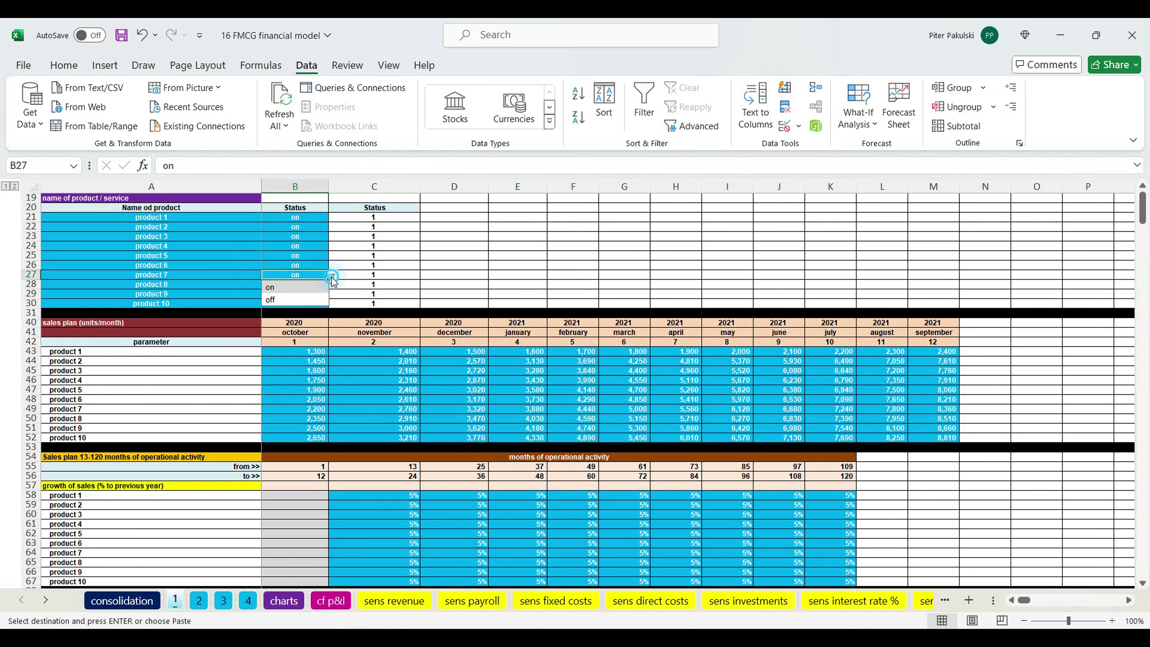
pyautogui.click(376, 267)
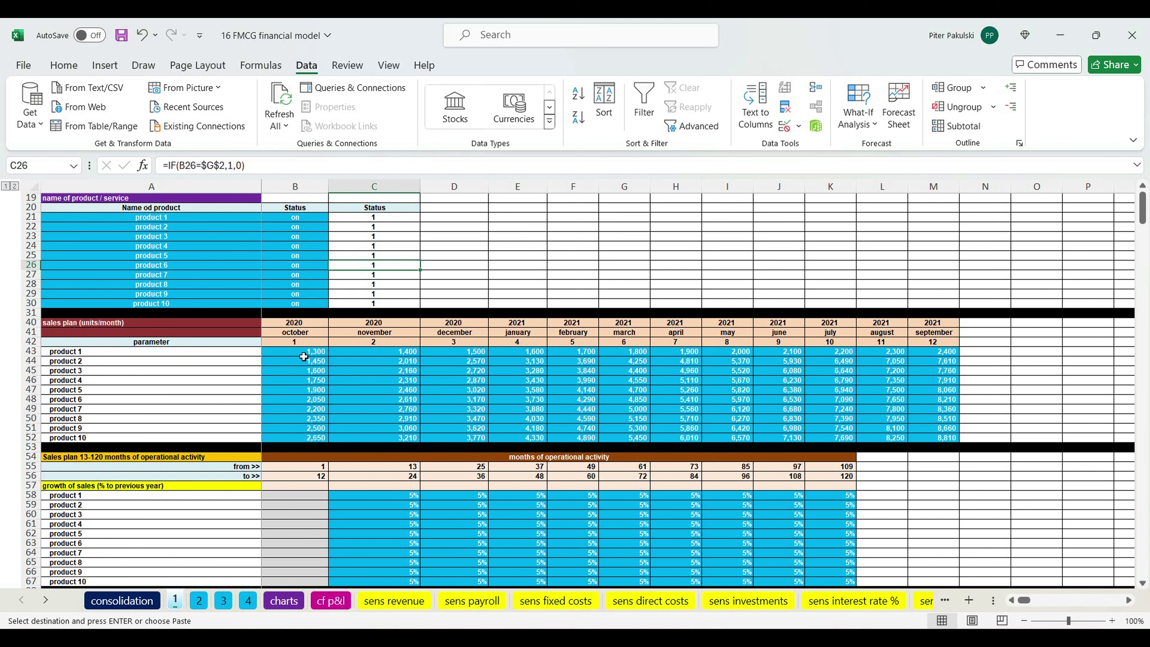
pyautogui.moveTo(304, 357); pyautogui.dragTo(939, 442)
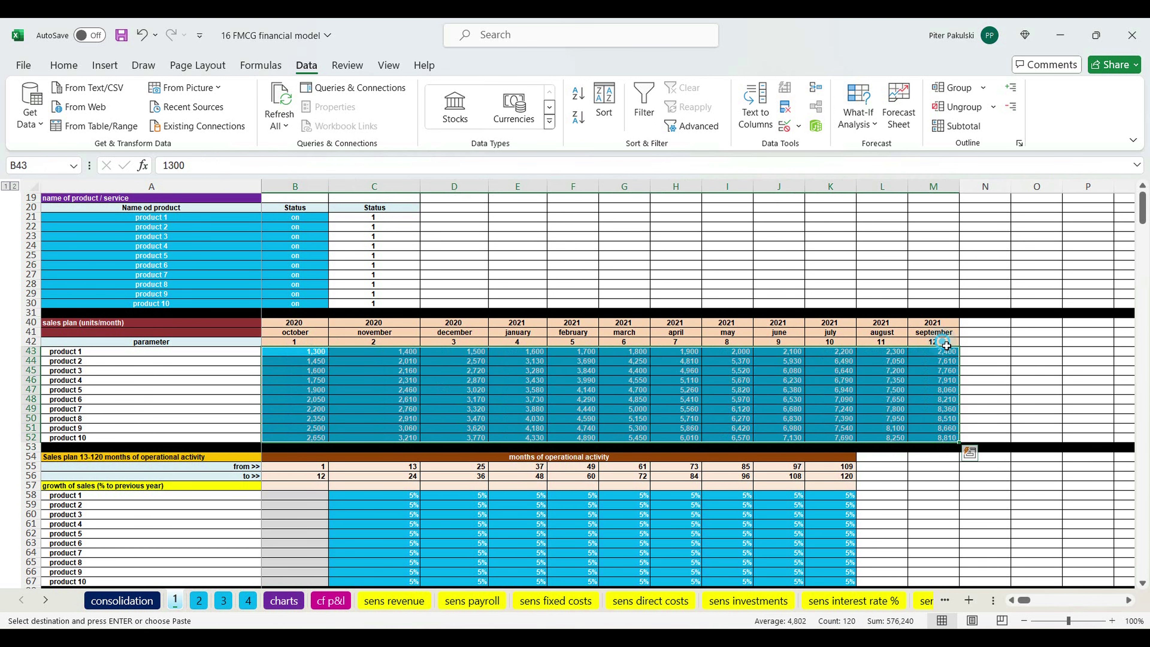
pyautogui.moveTo(942, 342); pyautogui.dragTo(301, 346)
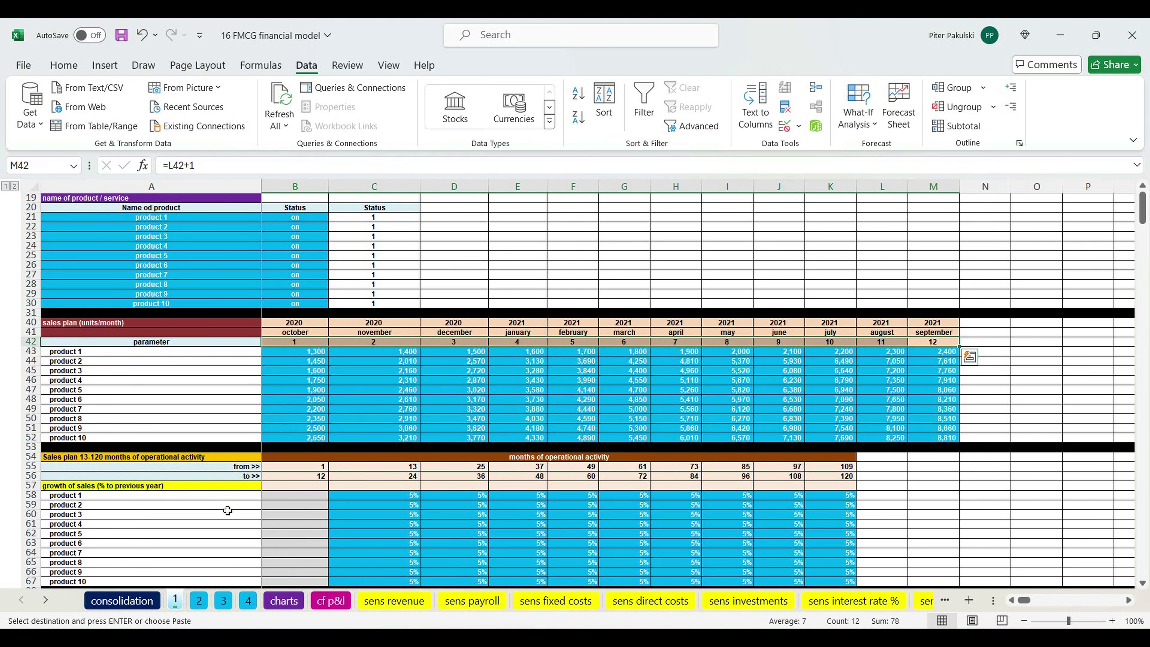
pyautogui.click(136, 601)
pyautogui.scroll(-5, 316, 452)
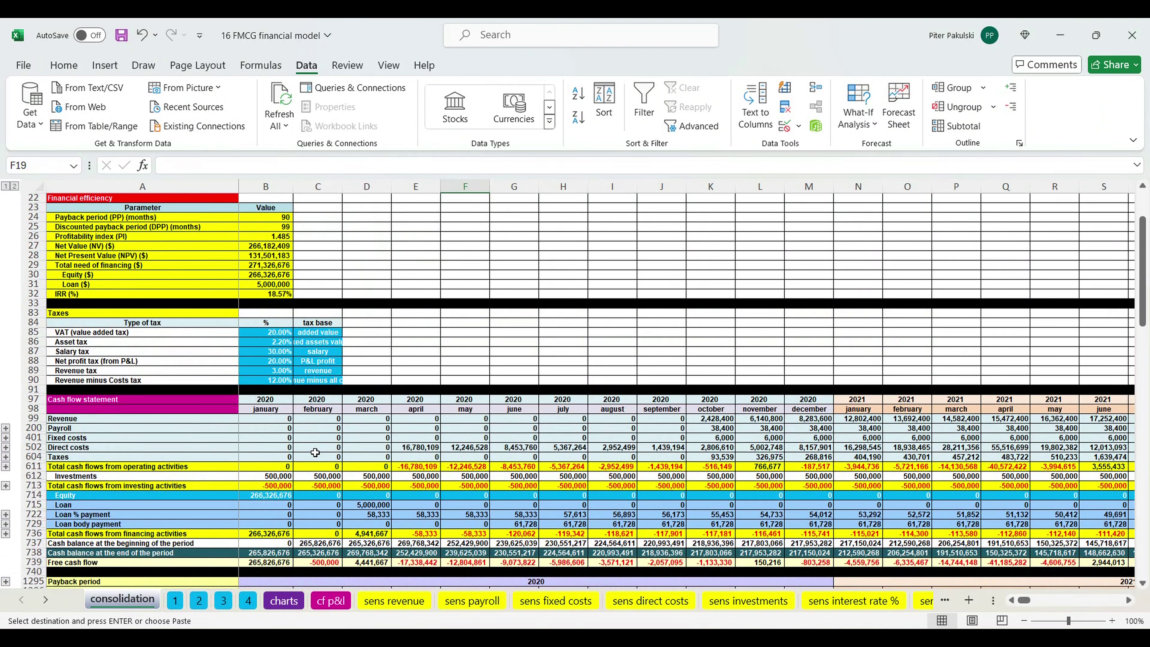
pyautogui.scroll(-3, 315, 452)
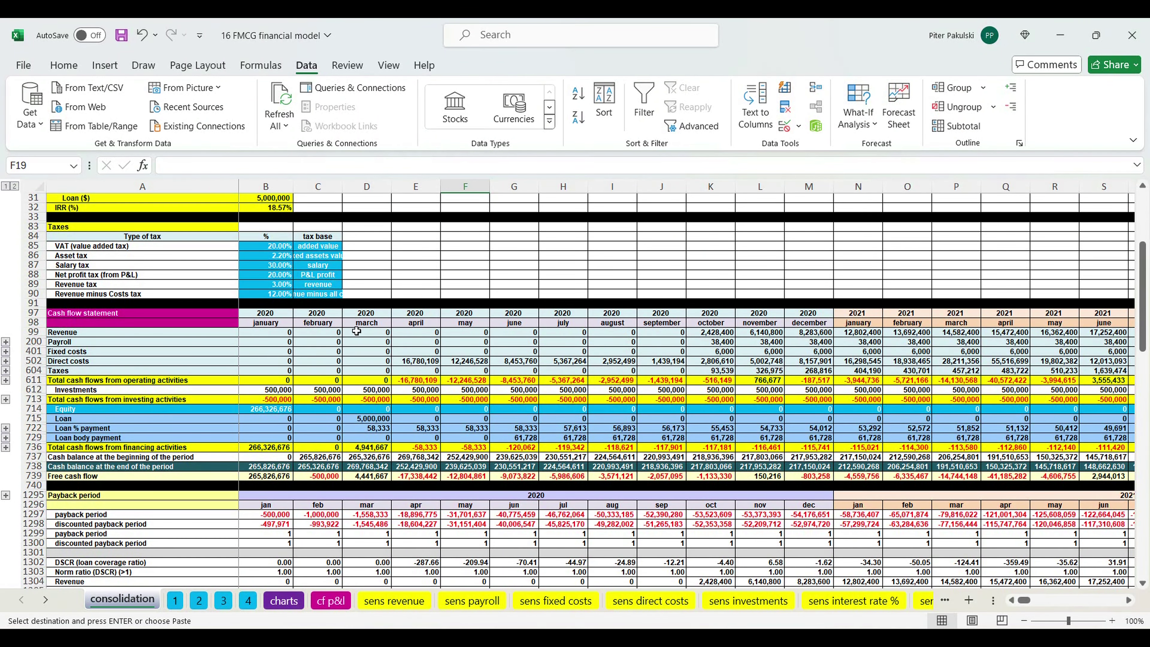
pyautogui.click(136, 314)
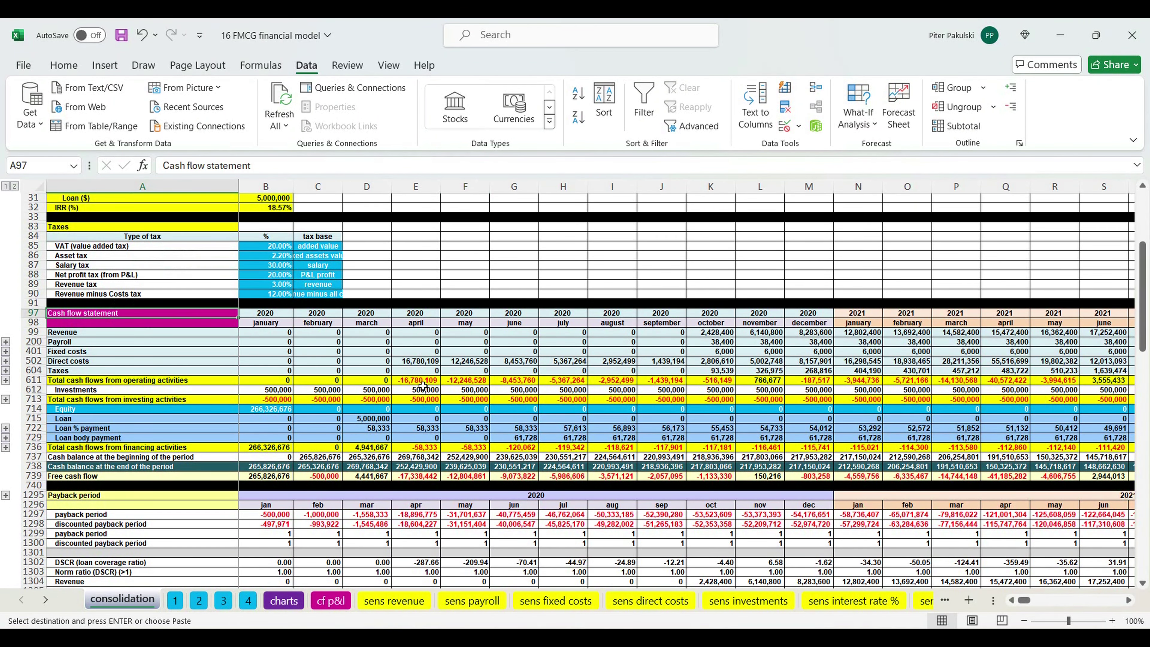
pyautogui.moveTo(423, 381); pyautogui.dragTo(1049, 384)
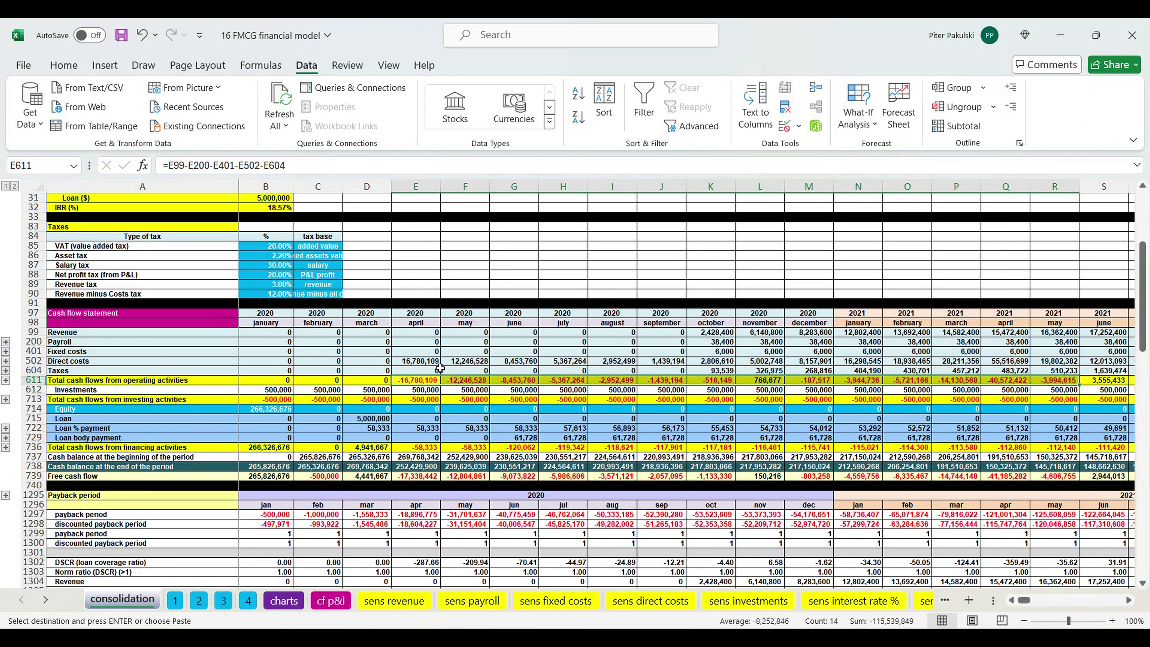
pyautogui.moveTo(34, 313); pyautogui.dragTo(34, 467)
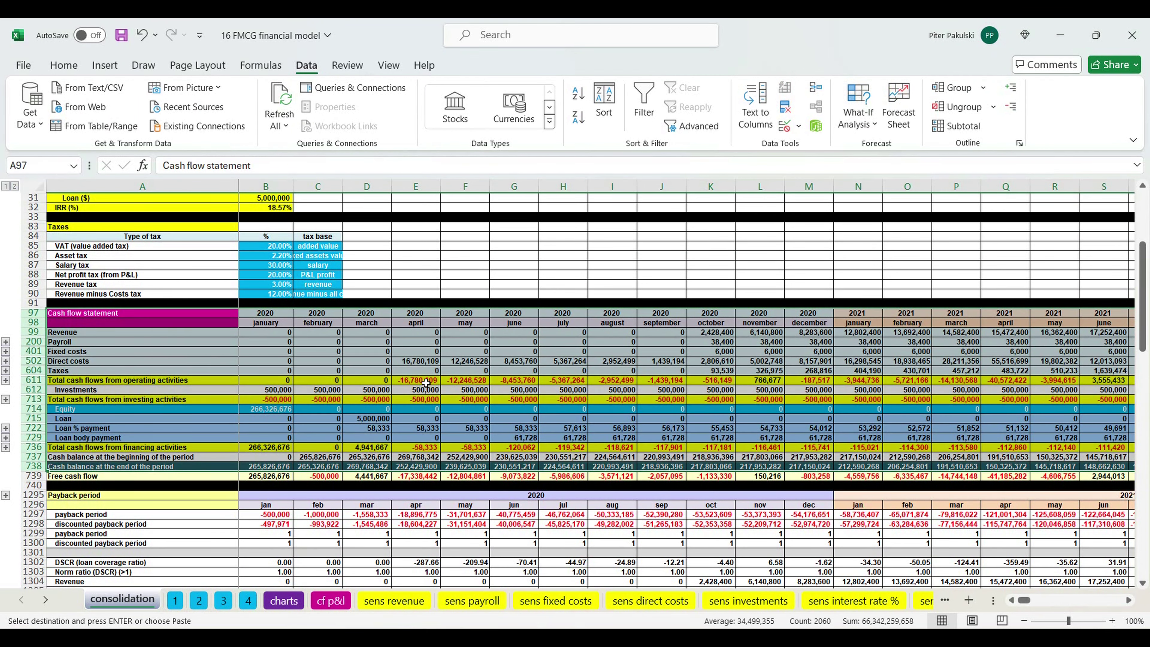
pyautogui.moveTo(426, 382); pyautogui.dragTo(1048, 385)
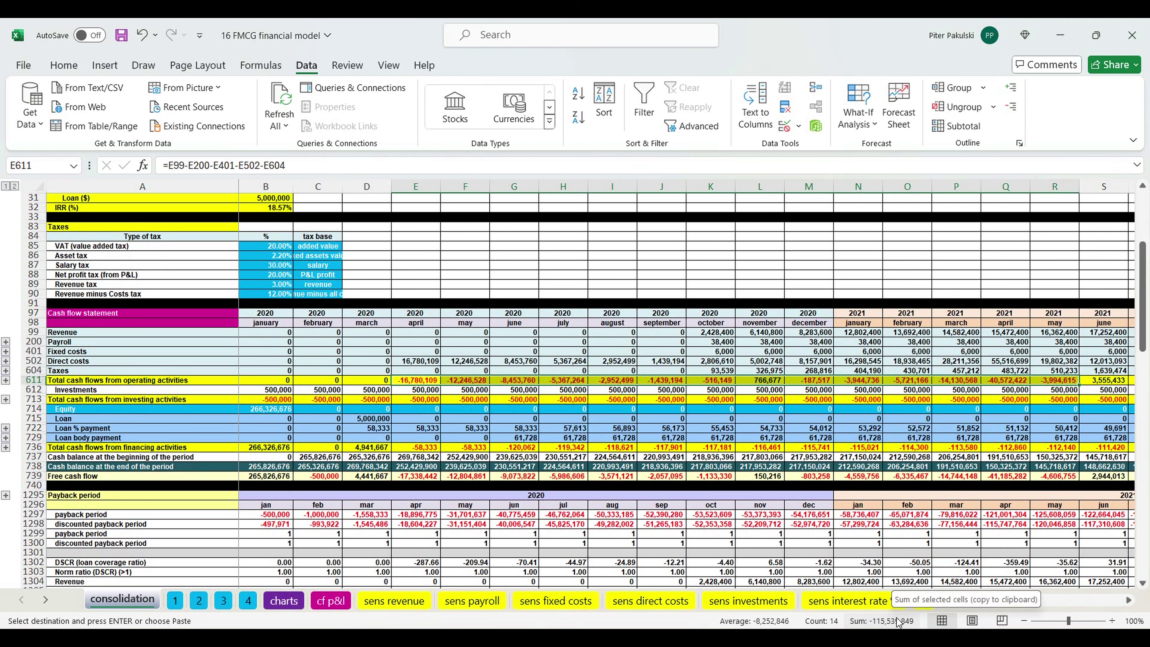
pyautogui.moveTo(415, 314); pyautogui.dragTo(1067, 326)
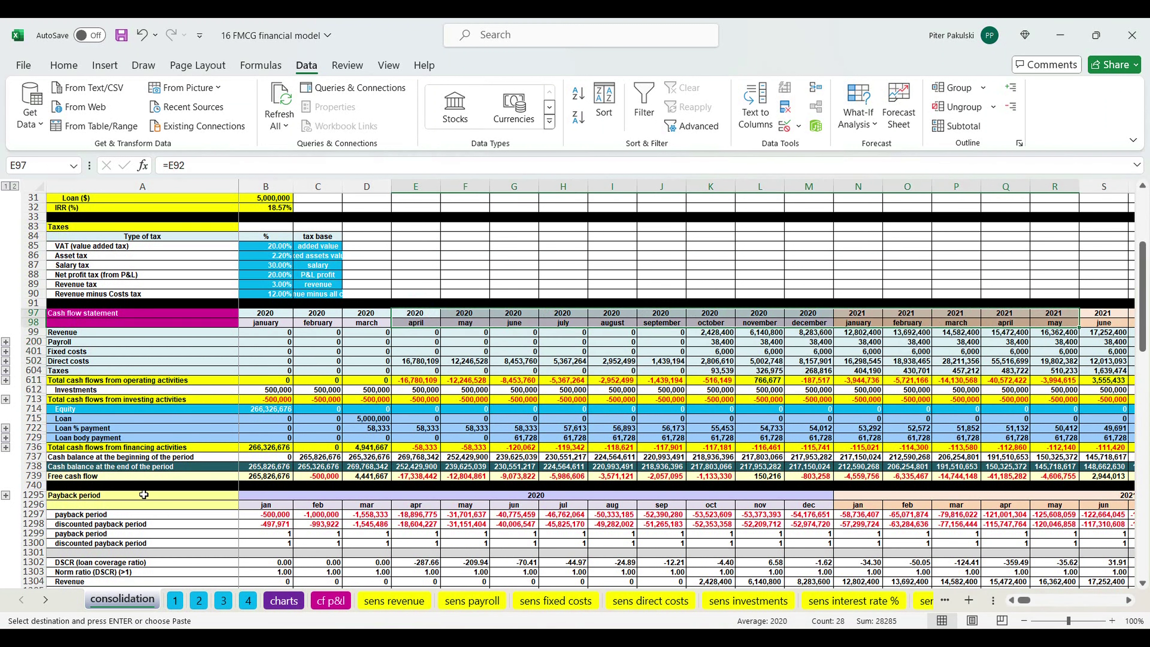
# On sheet 1, check product 4's November sales quantity and scroll to the growth of sales table.
pyautogui.click(176, 601)
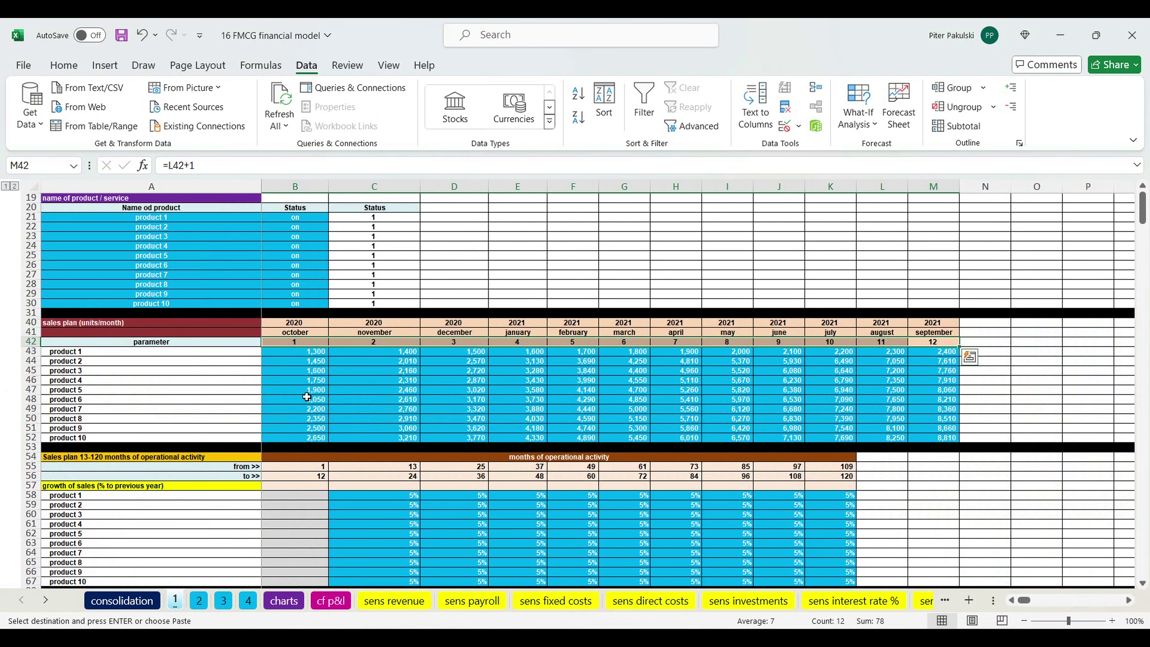
pyautogui.click(369, 381)
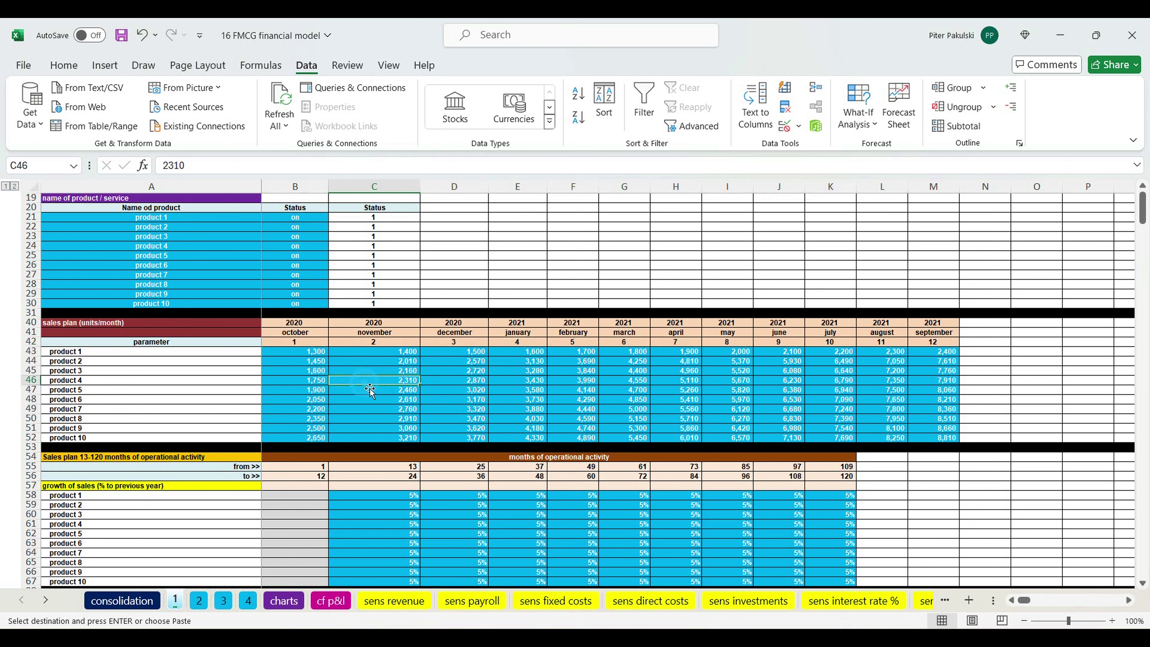
pyautogui.scroll(-2, 369, 382)
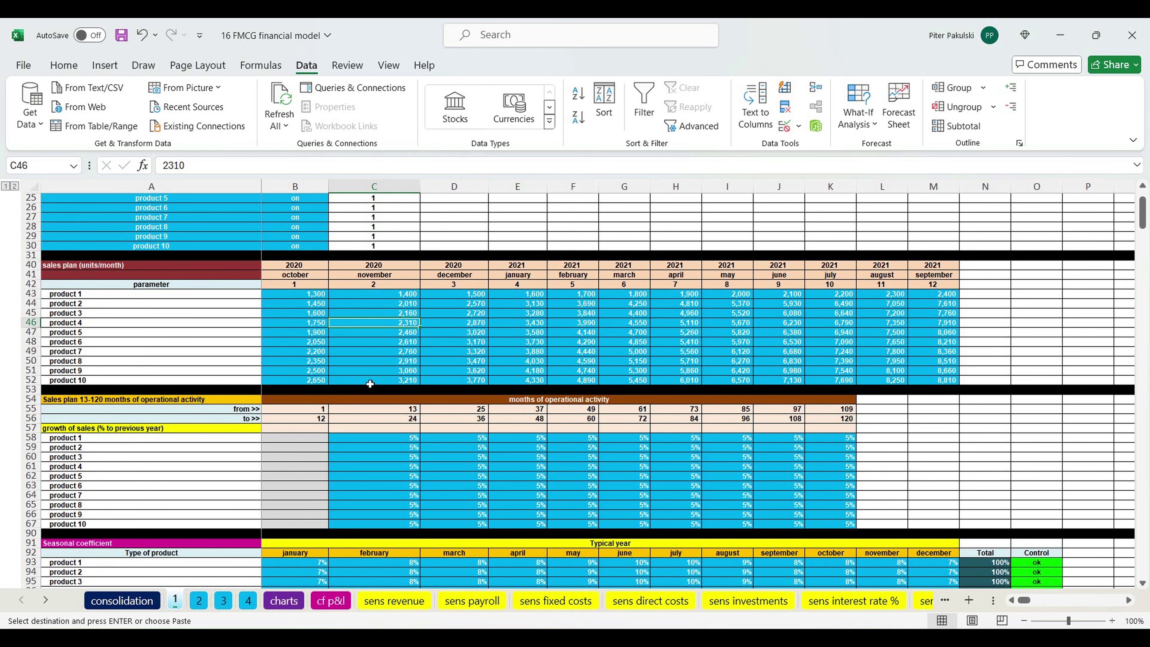
pyautogui.scroll(-4, 370, 384)
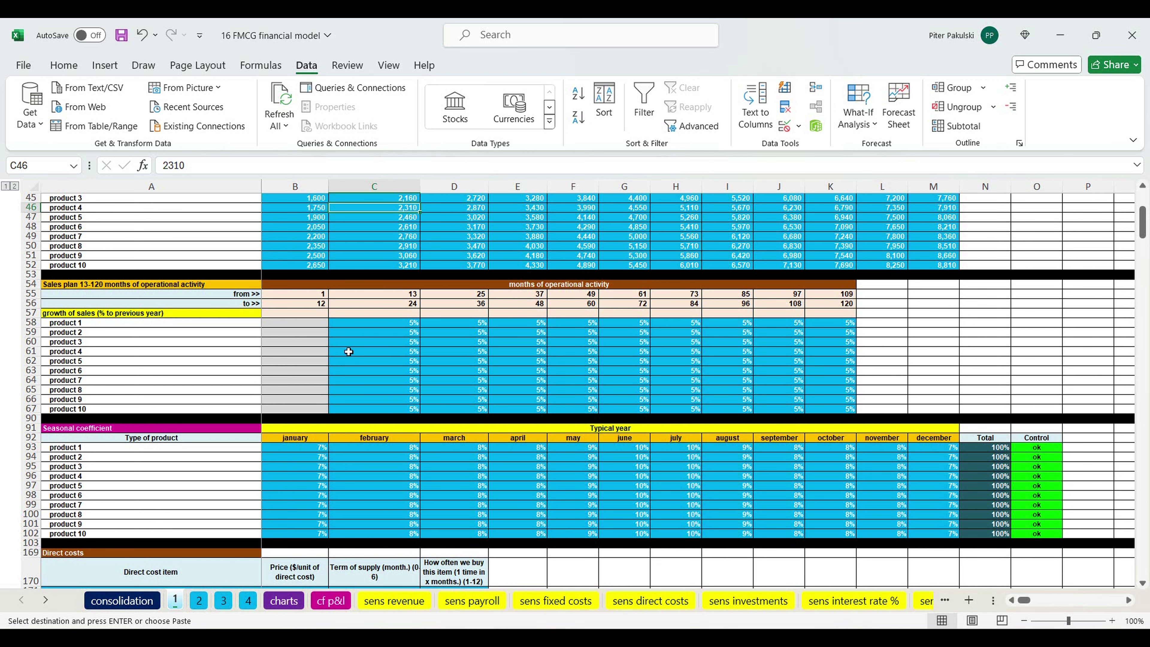
pyautogui.click(108, 286)
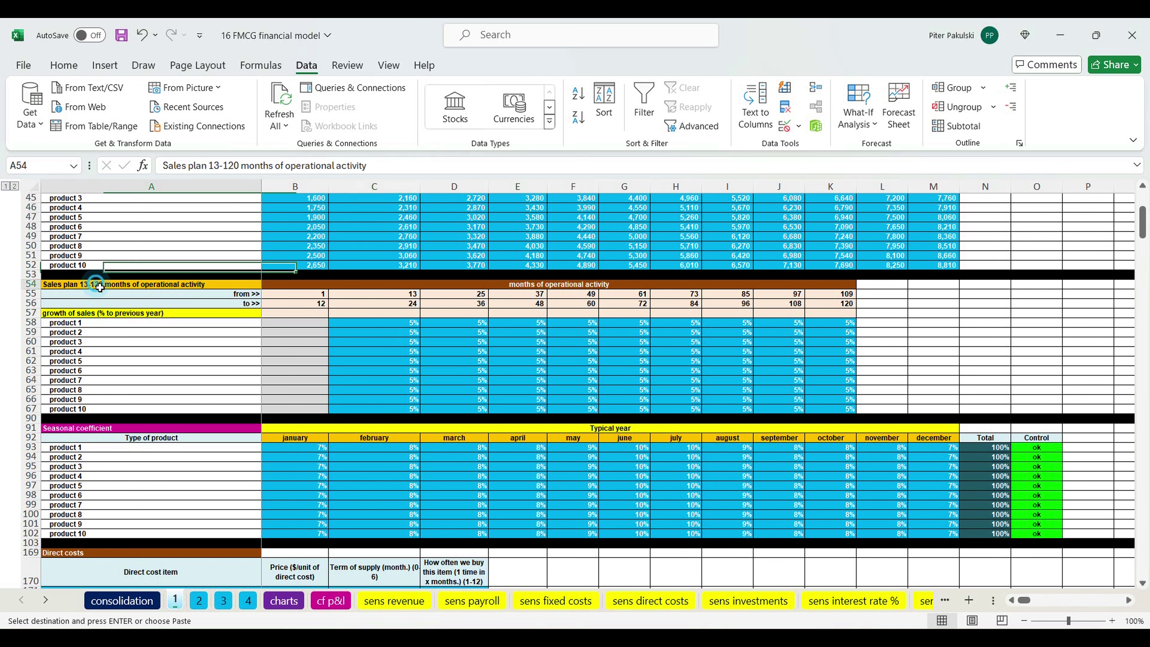
pyautogui.click(389, 294)
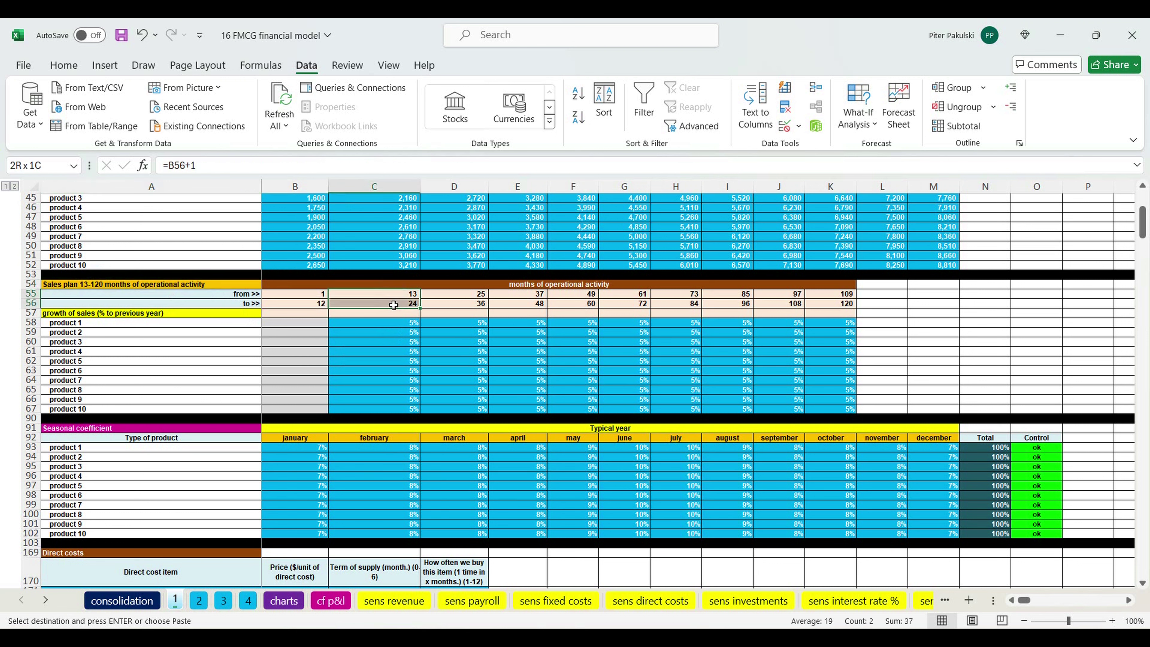
pyautogui.click(401, 307)
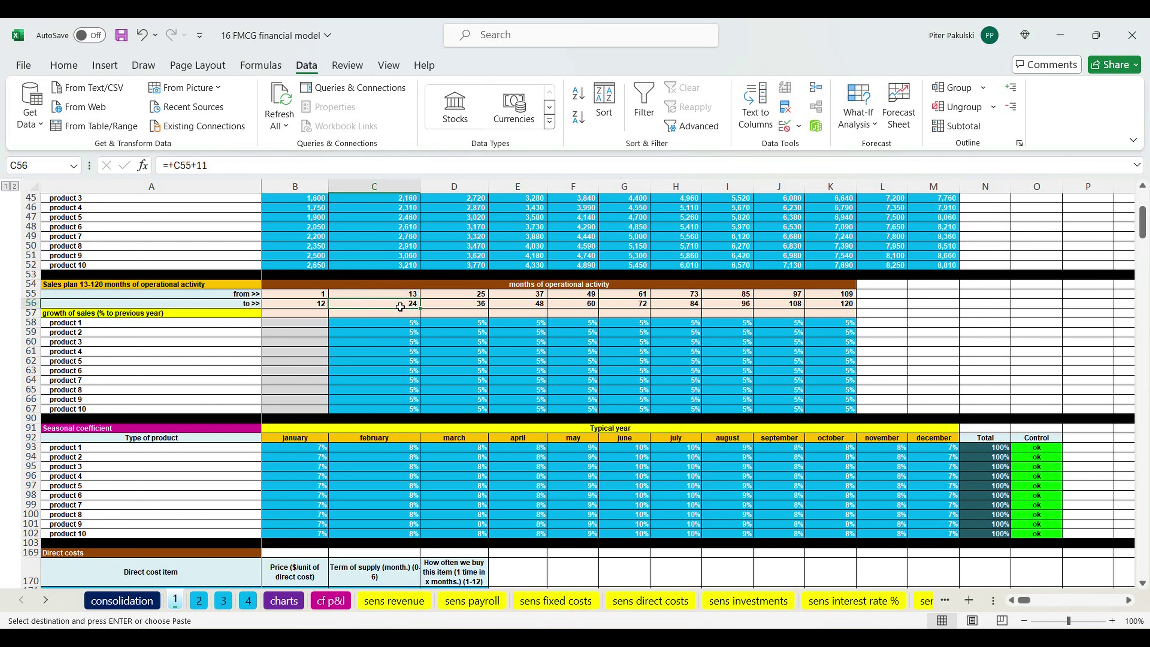
pyautogui.moveTo(404, 324); pyautogui.dragTo(410, 412)
pyautogui.moveTo(285, 448); pyautogui.dragTo(916, 531)
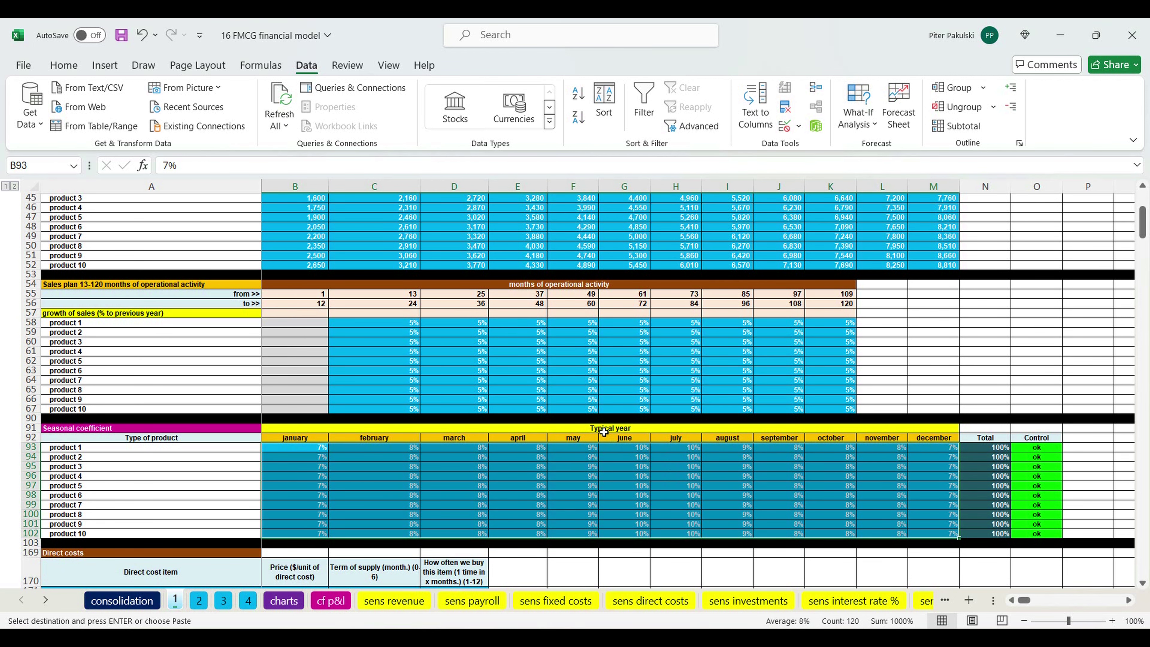
pyautogui.moveTo(606, 428); pyautogui.dragTo(605, 439)
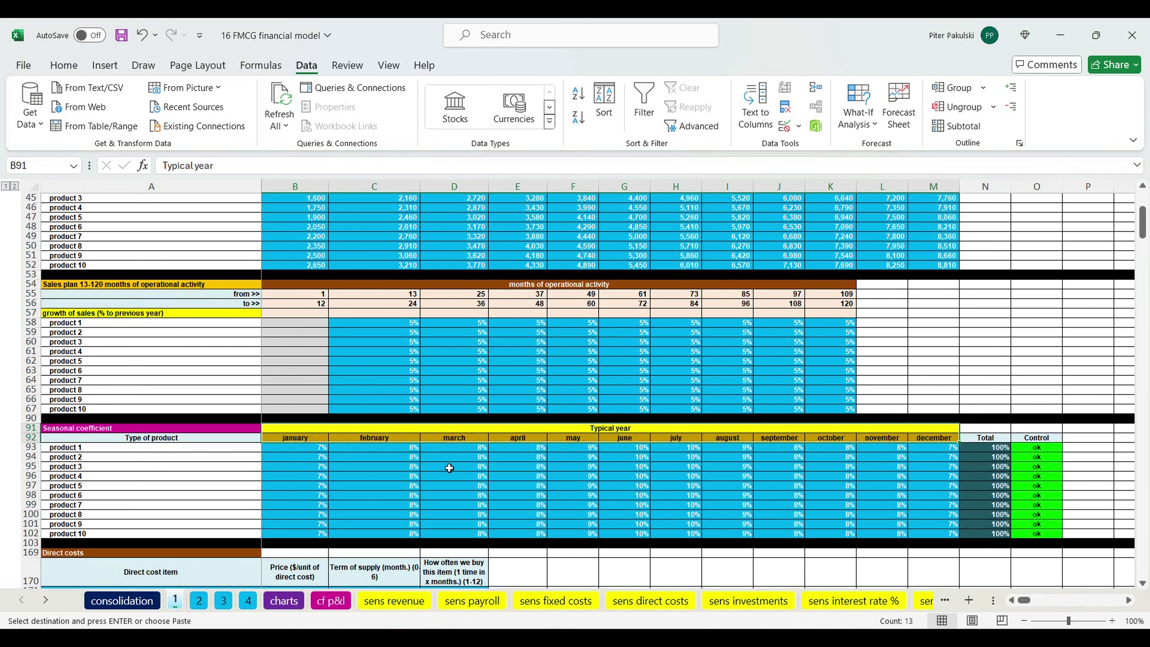
pyautogui.click(320, 449)
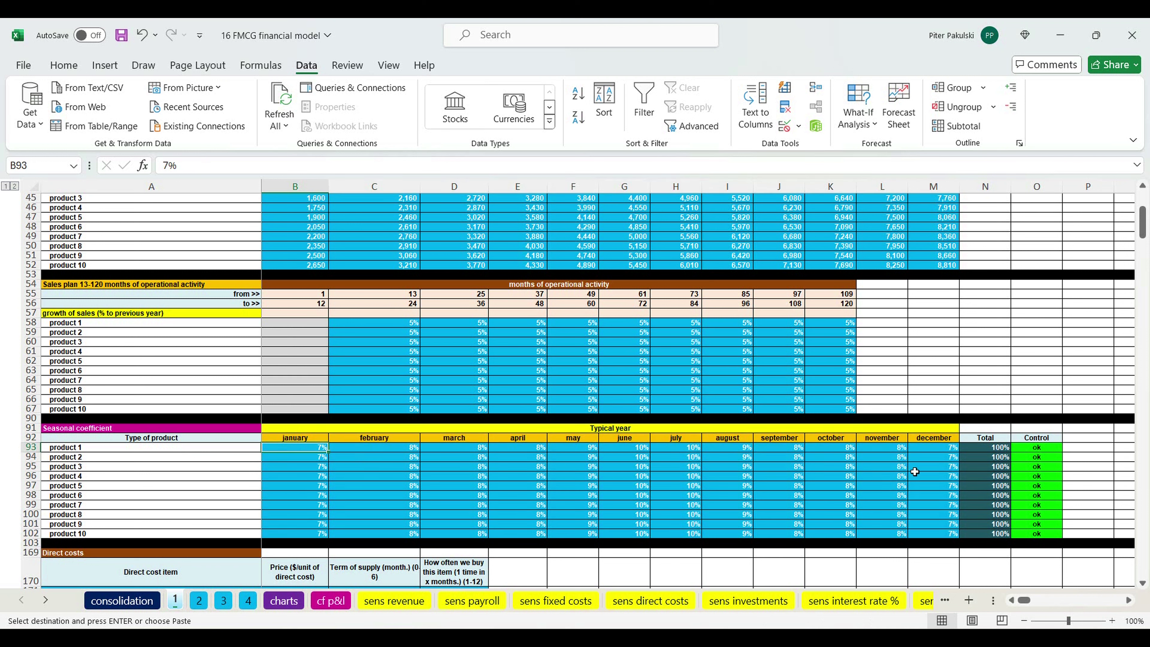
pyautogui.moveTo(943, 448); pyautogui.dragTo(299, 450)
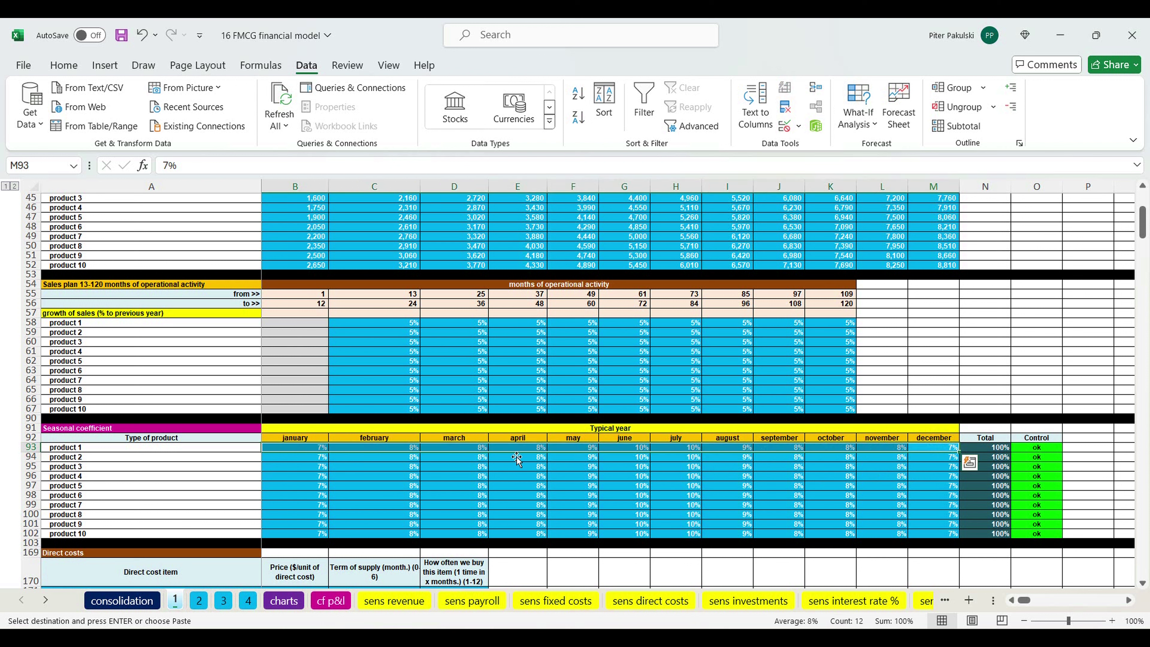
pyautogui.click(996, 450)
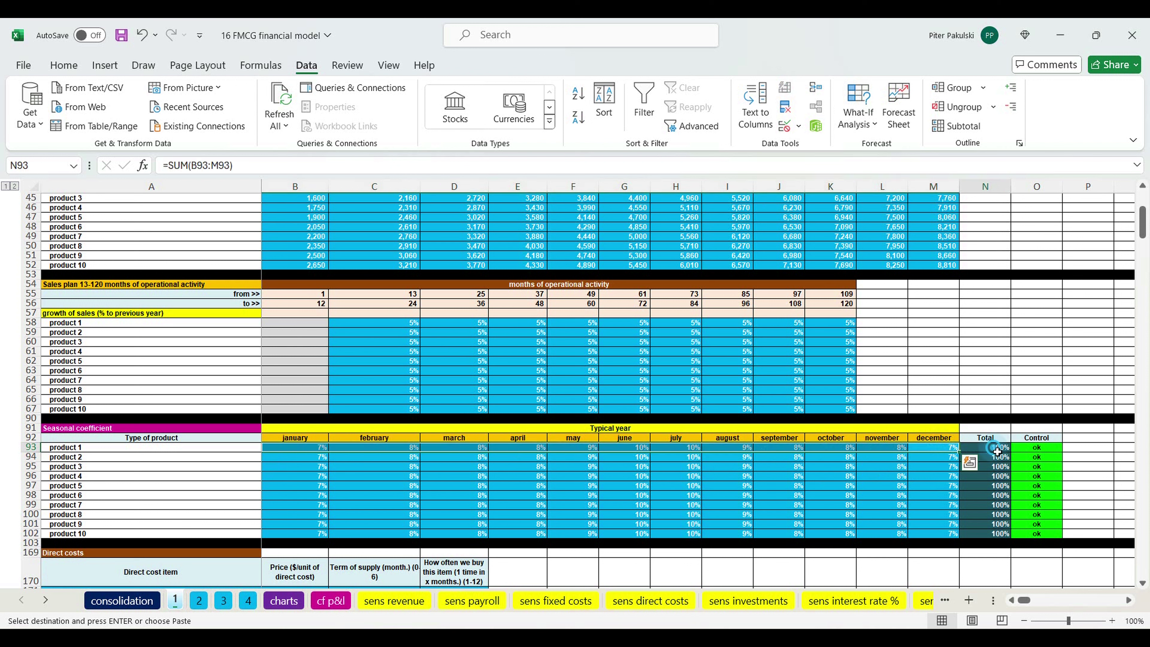
pyautogui.click(300, 452)
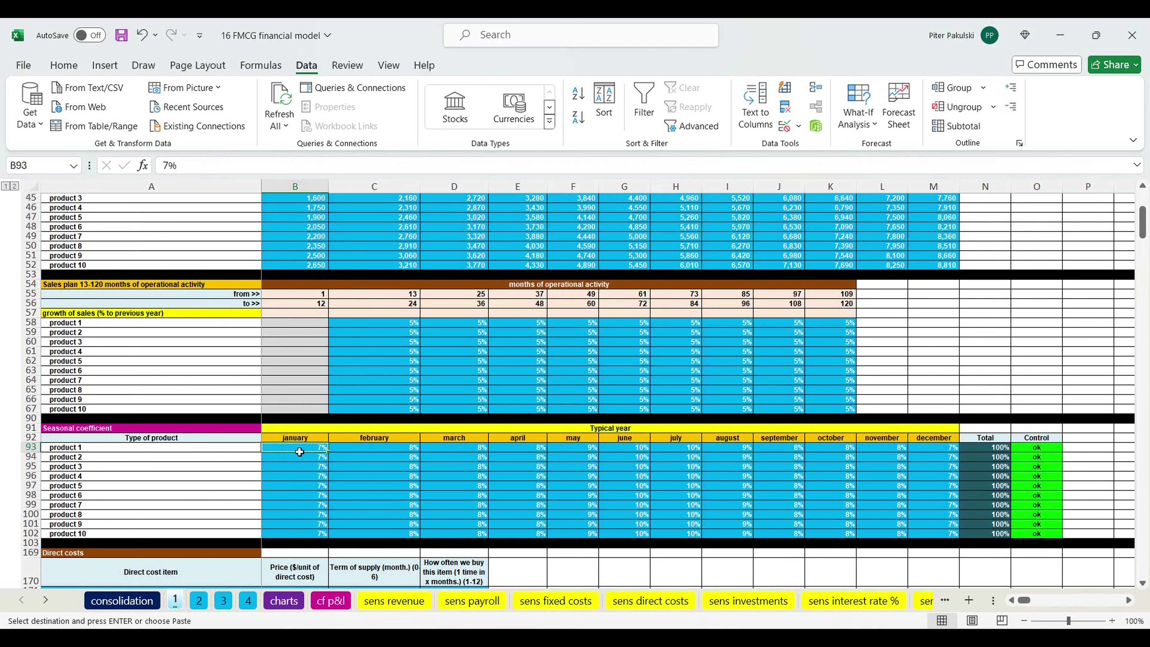
pyautogui.write('10')
pyautogui.press('Return')
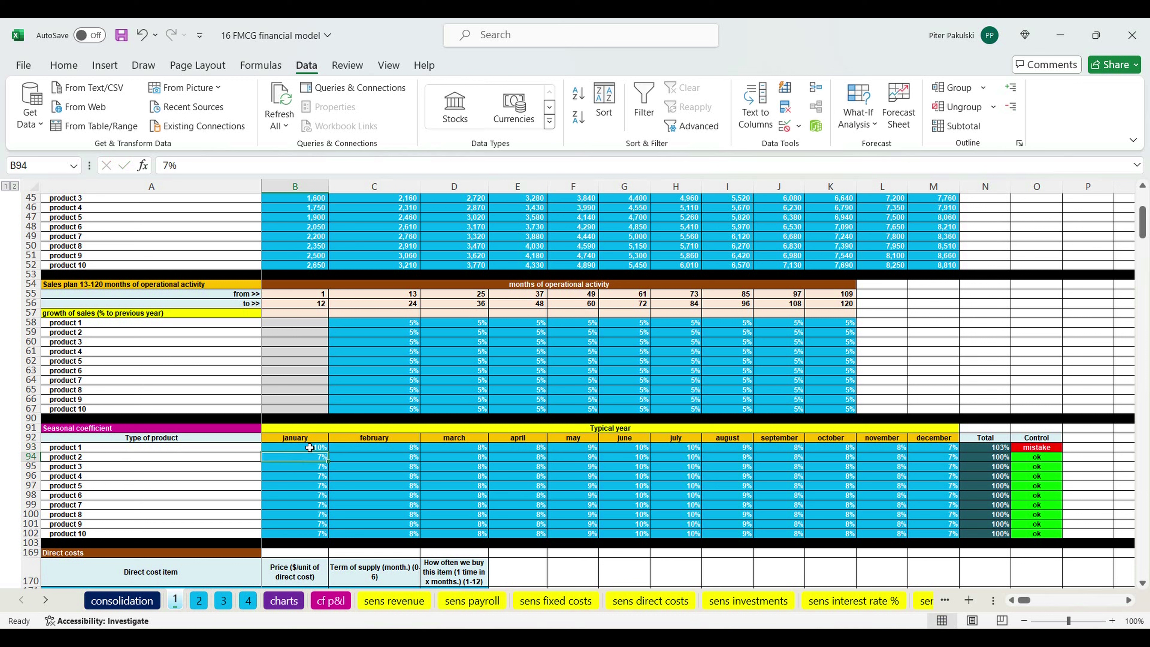
pyautogui.click(313, 452)
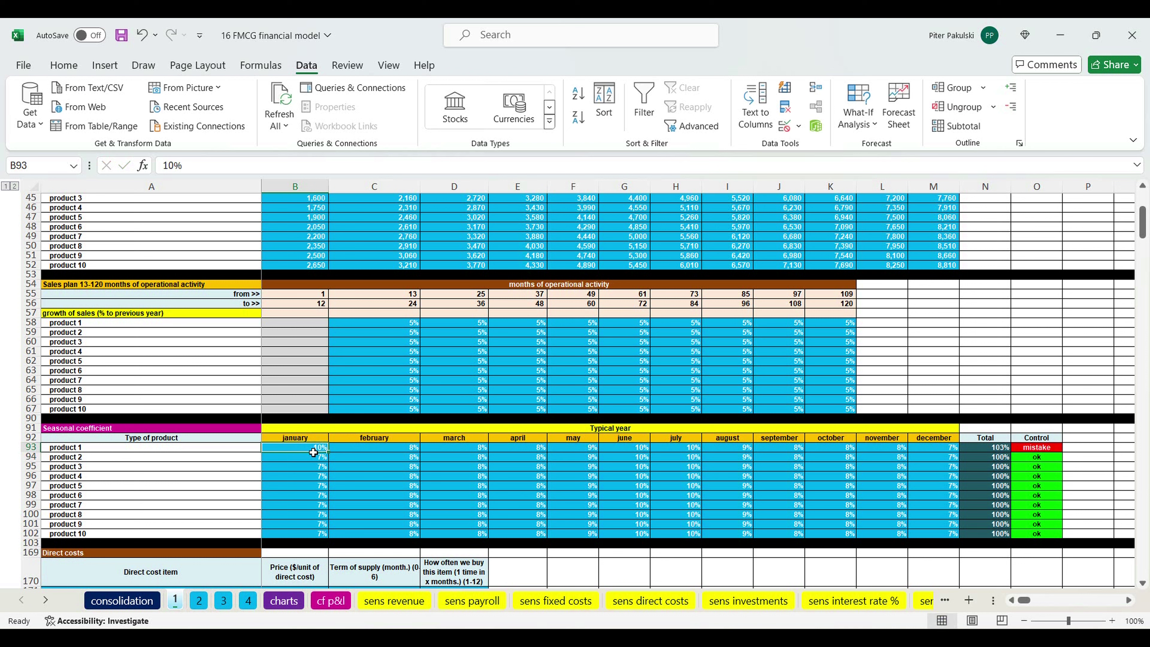
pyautogui.write('7')
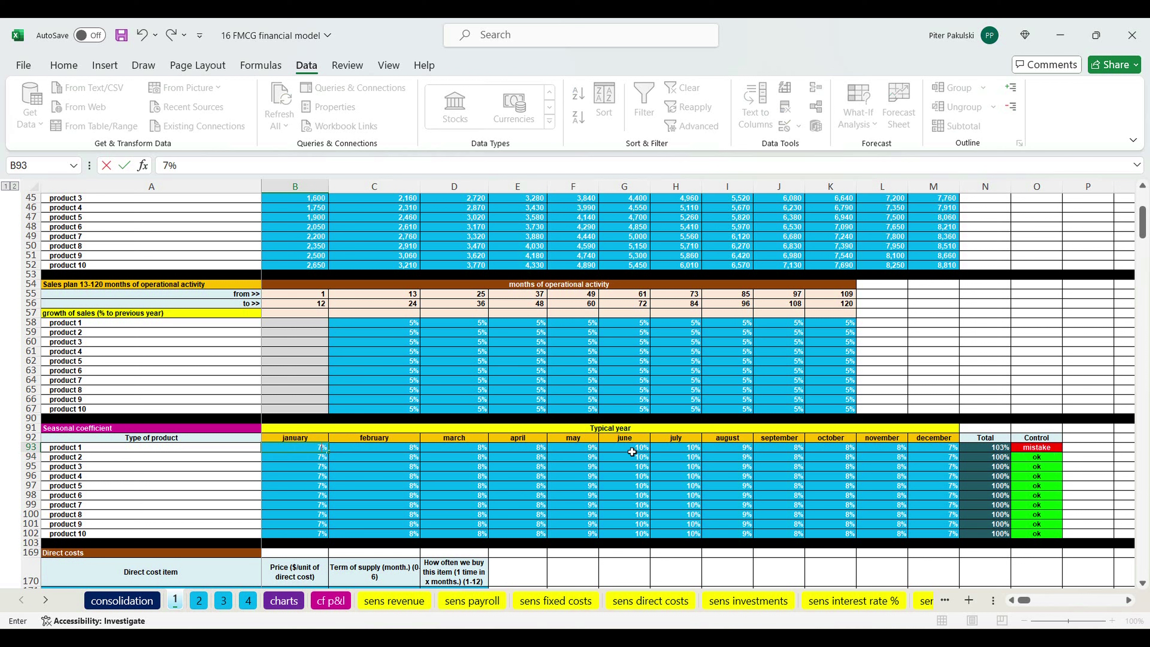
pyautogui.press('Return')
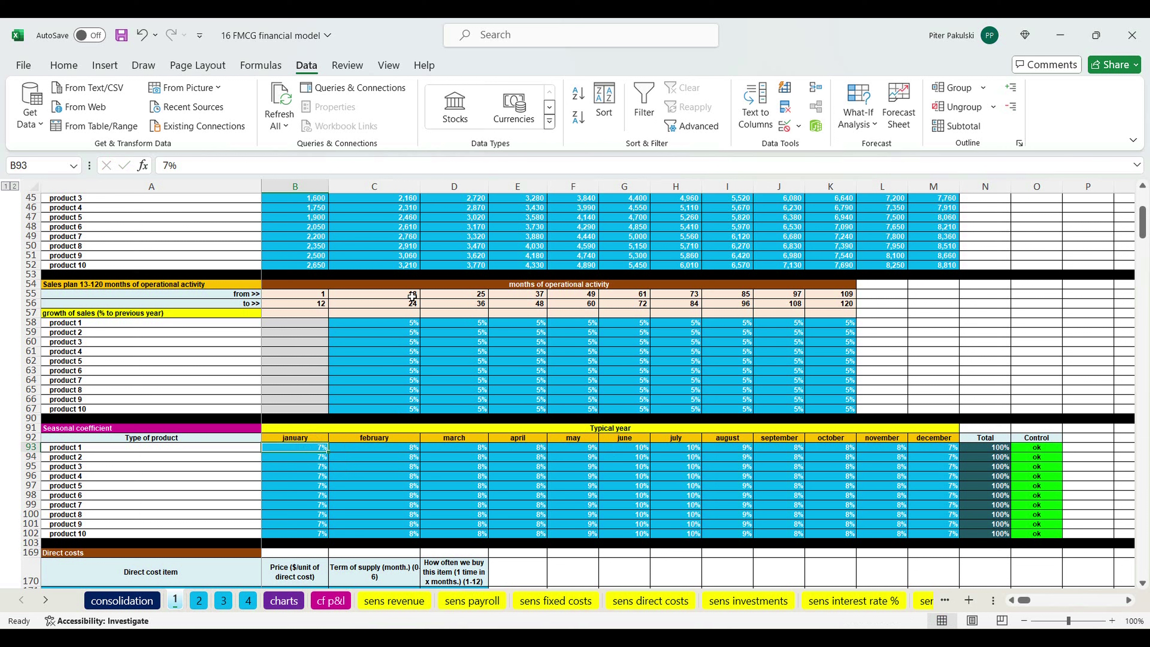
pyautogui.moveTo(408, 293); pyautogui.dragTo(839, 308)
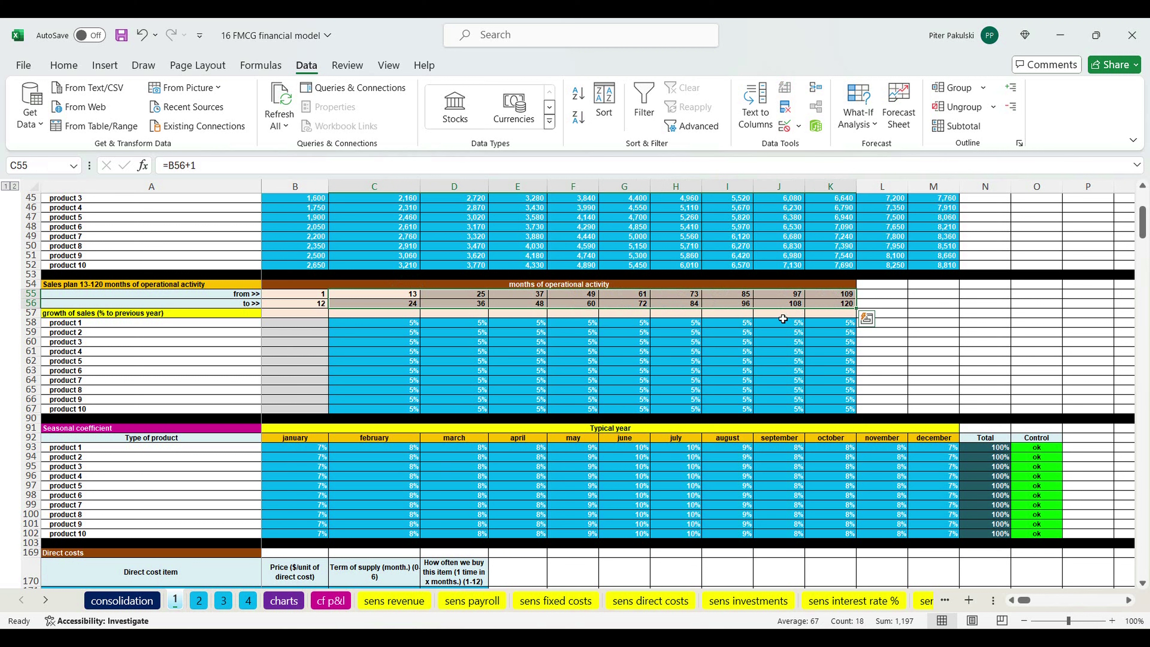
pyautogui.click(169, 289)
pyautogui.moveTo(400, 324); pyautogui.dragTo(822, 409)
pyautogui.scroll(-10, 598, 415)
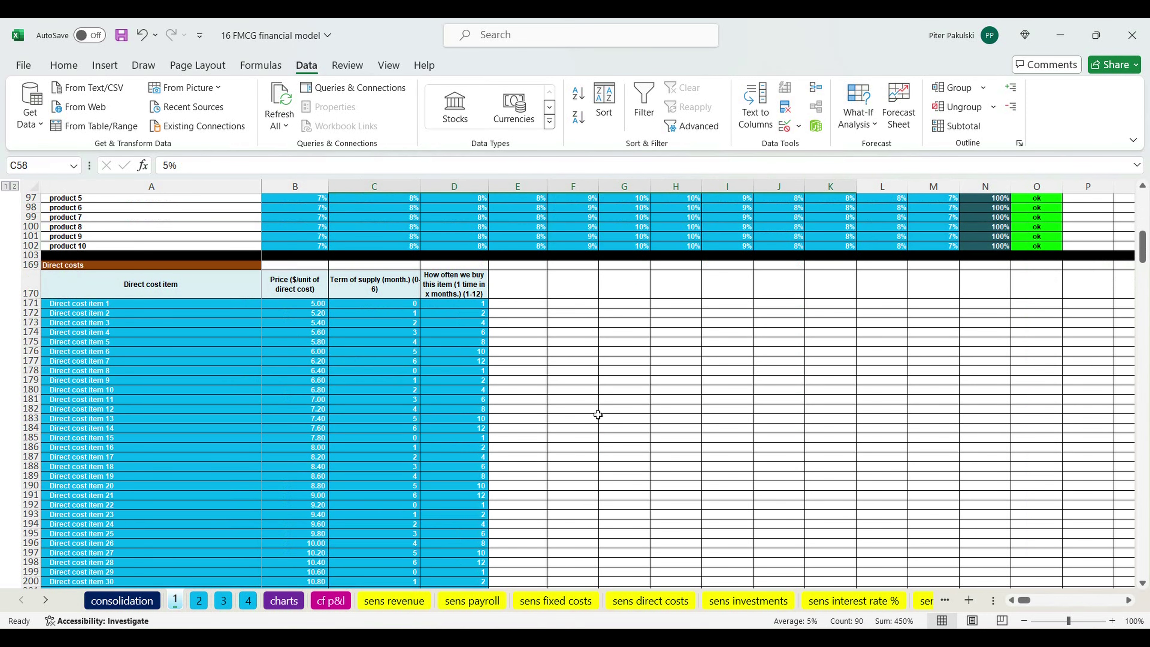
# Review the direct cost item names, prices and terms of supply (0–6 months).
pyautogui.click(207, 266)
pyautogui.moveTo(169, 304); pyautogui.dragTo(180, 517)
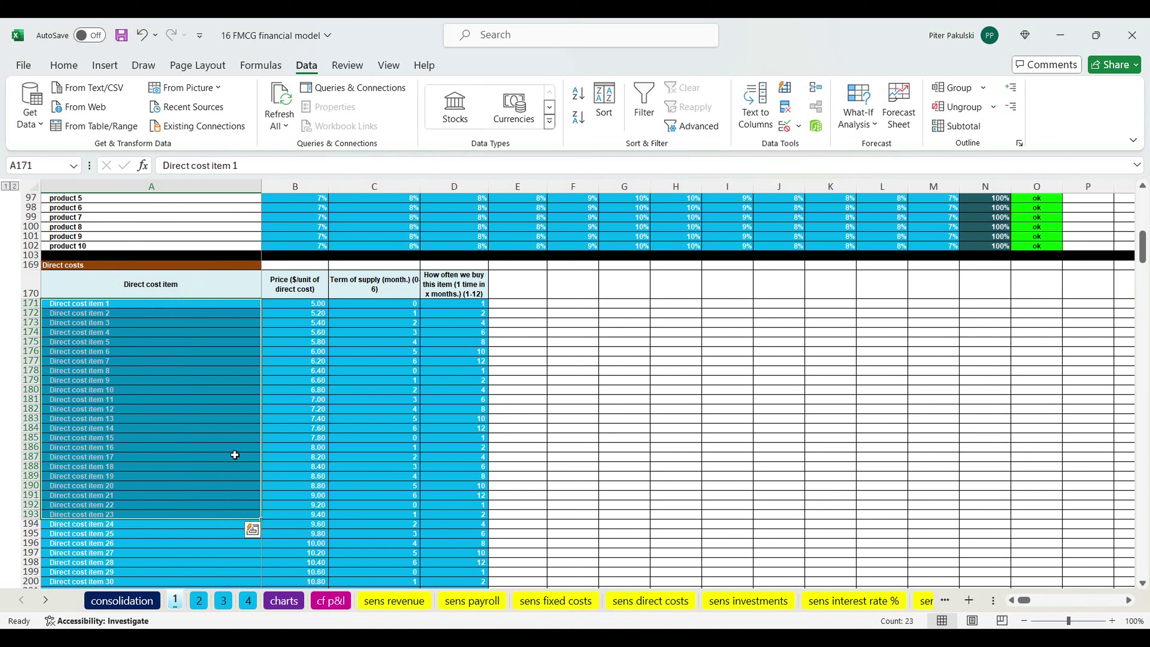
pyautogui.click(303, 305)
pyautogui.moveTo(304, 305); pyautogui.dragTo(296, 518)
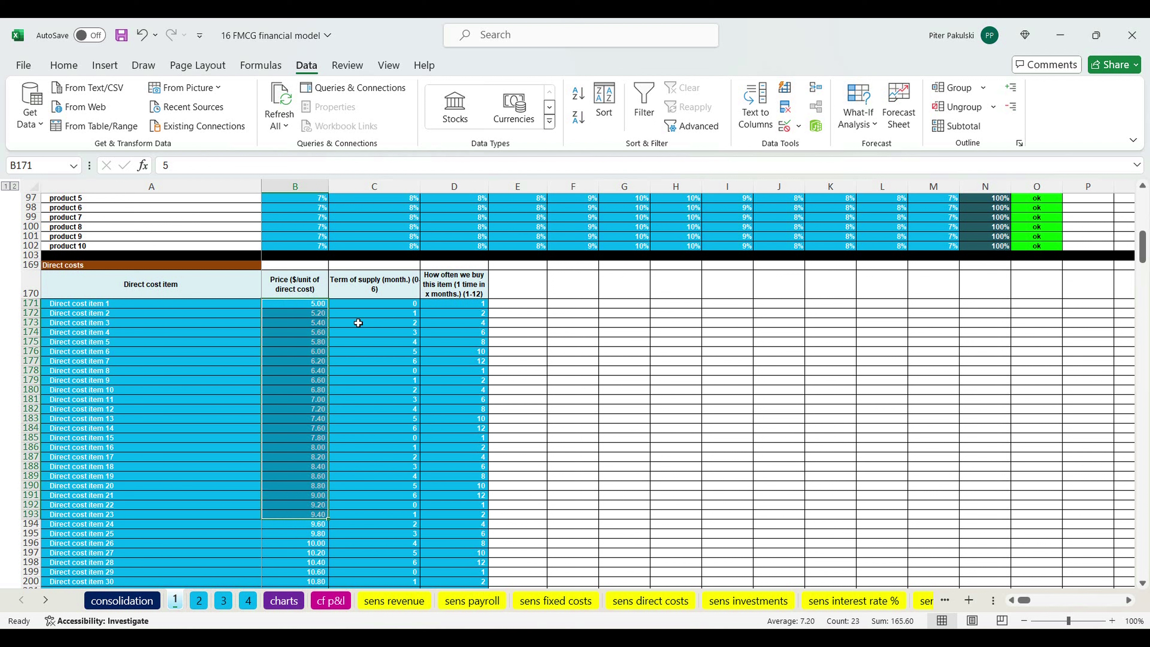
pyautogui.click(369, 285)
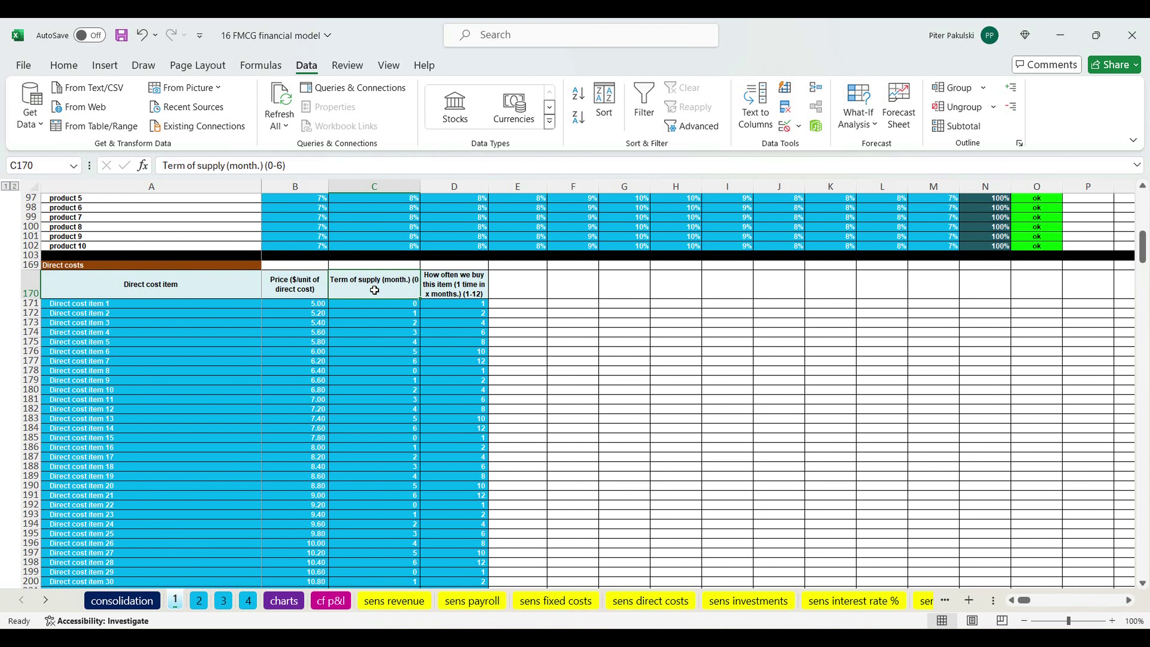
pyautogui.moveTo(385, 304); pyautogui.dragTo(380, 486)
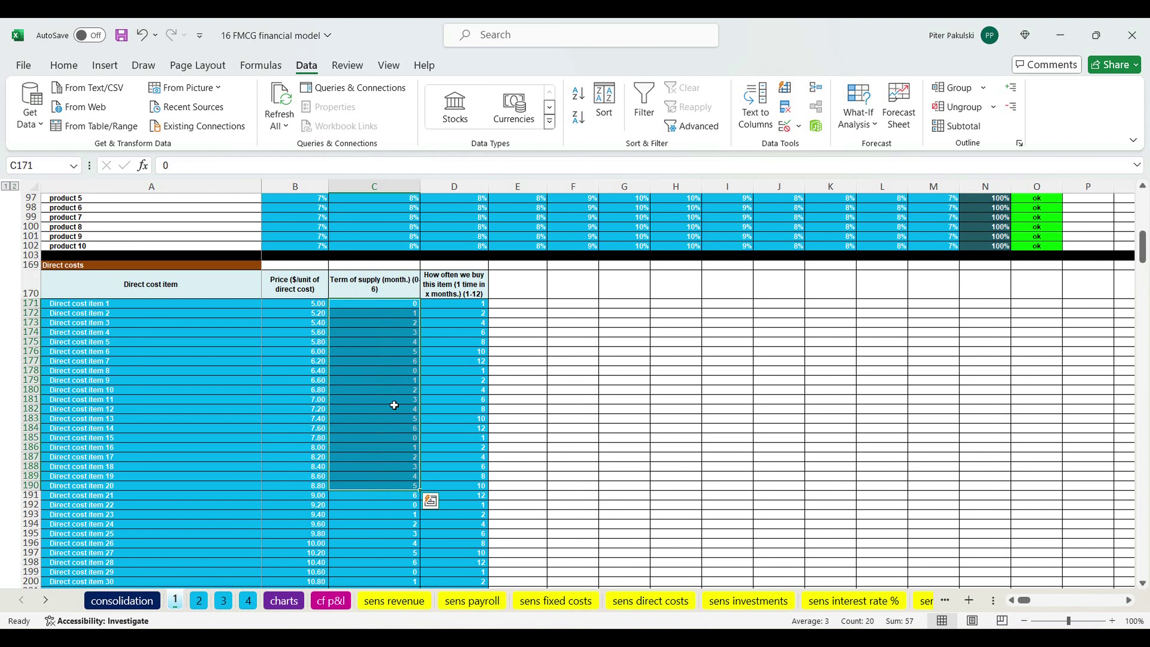
pyautogui.click(397, 307)
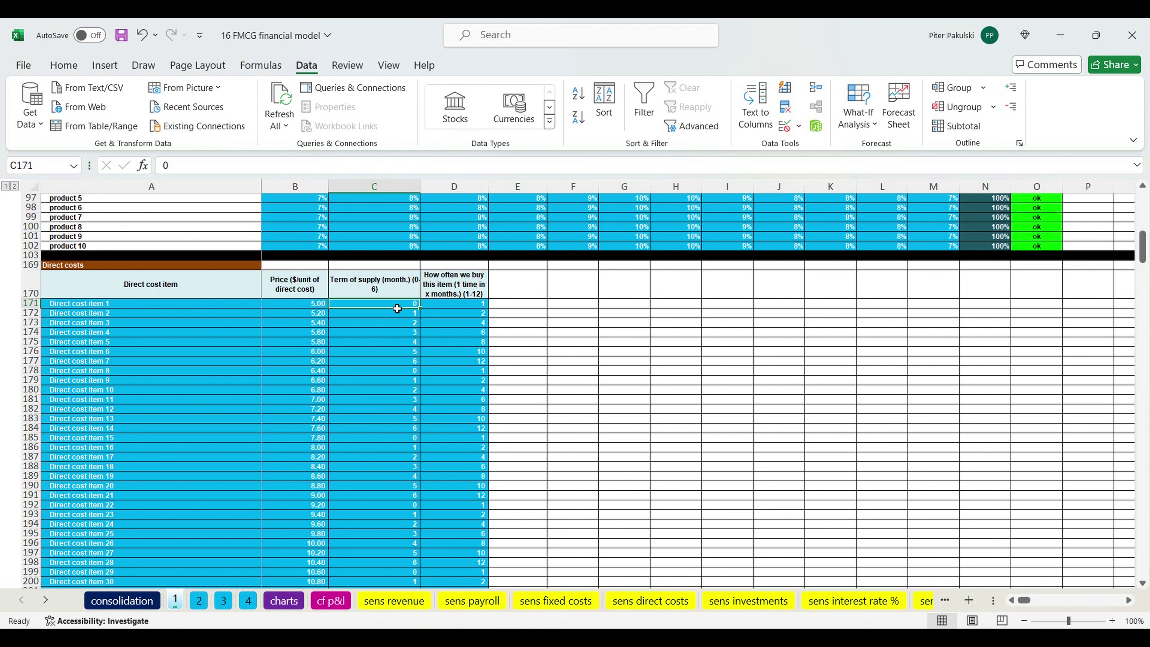
pyautogui.moveTo(397, 308); pyautogui.dragTo(385, 448)
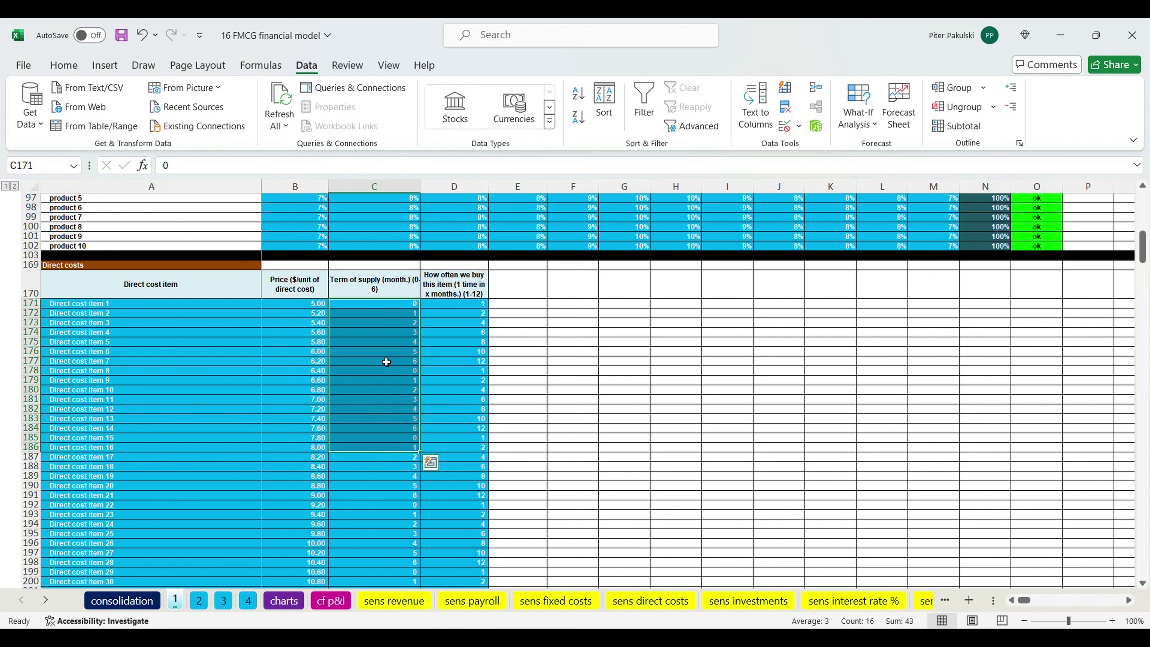
# Inspect the items' purchase frequencies (1, 2, 4, 6, 8, 10, 12 months).
pyautogui.click(447, 306)
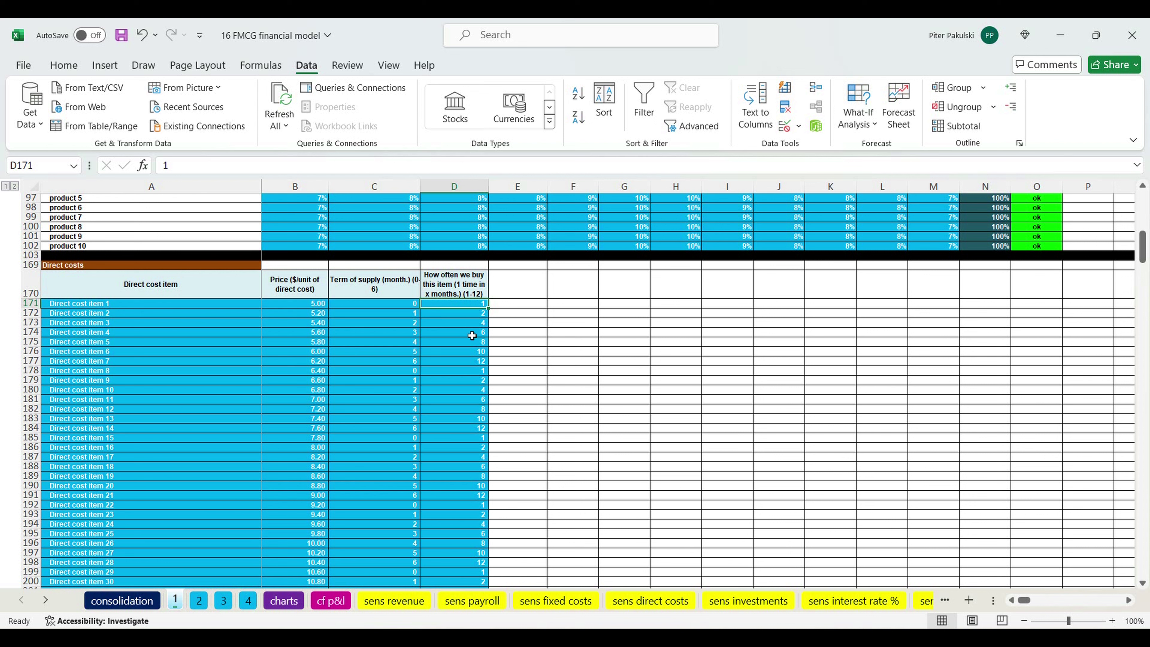
pyautogui.moveTo(459, 309); pyautogui.dragTo(459, 533)
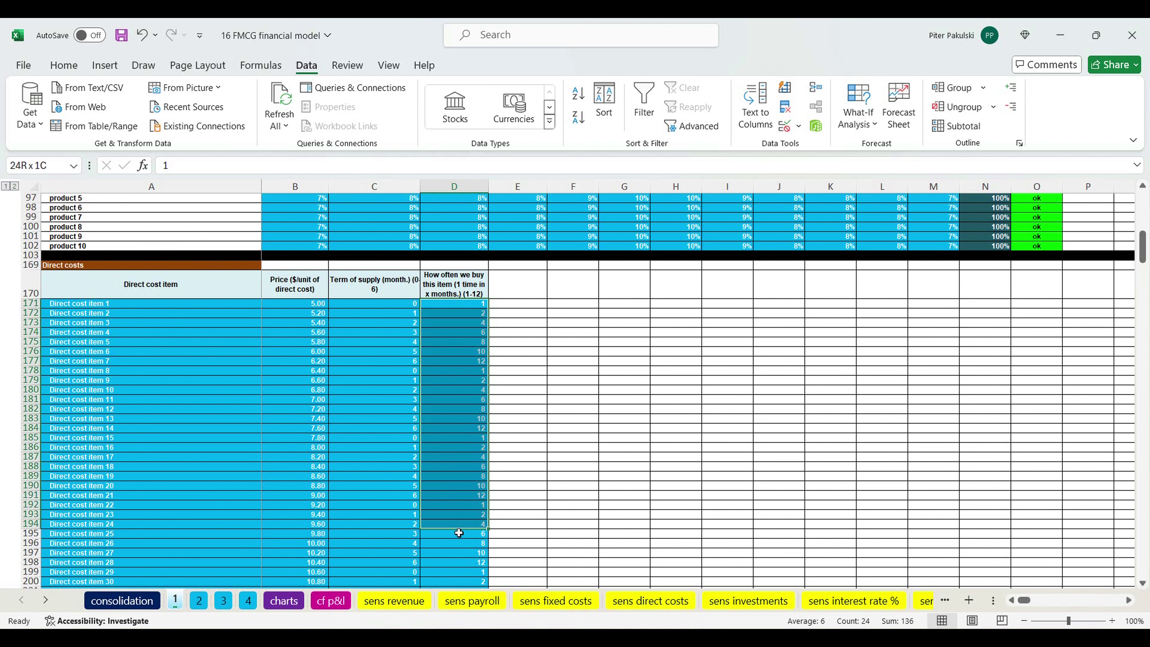
pyautogui.click(475, 308)
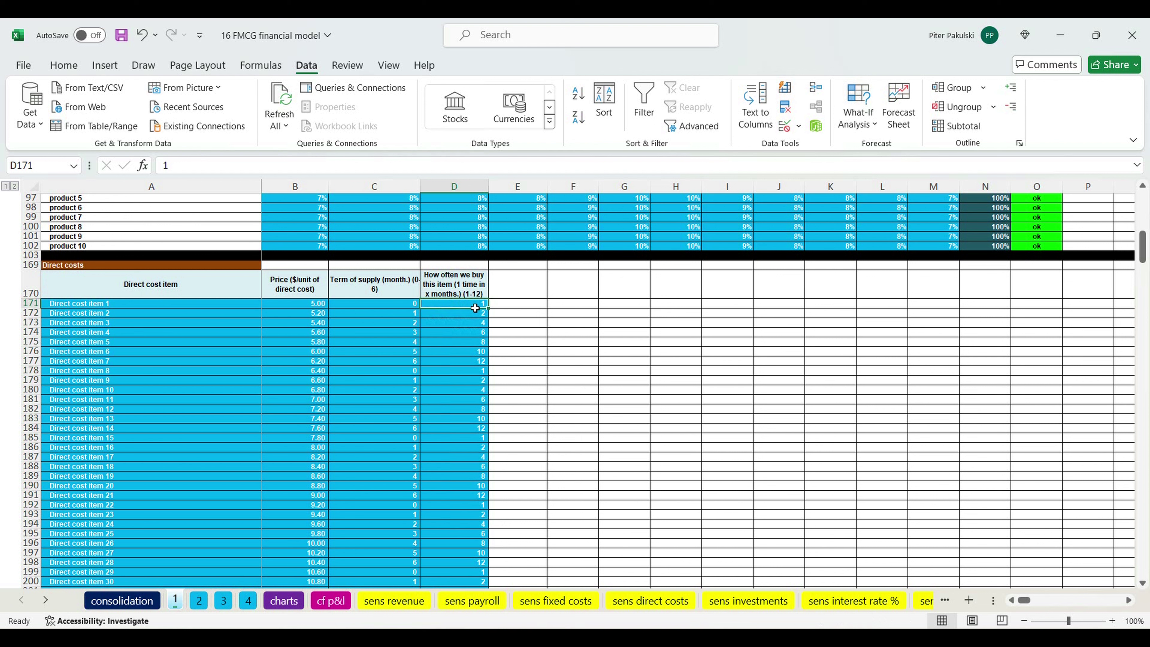
pyautogui.click(474, 324)
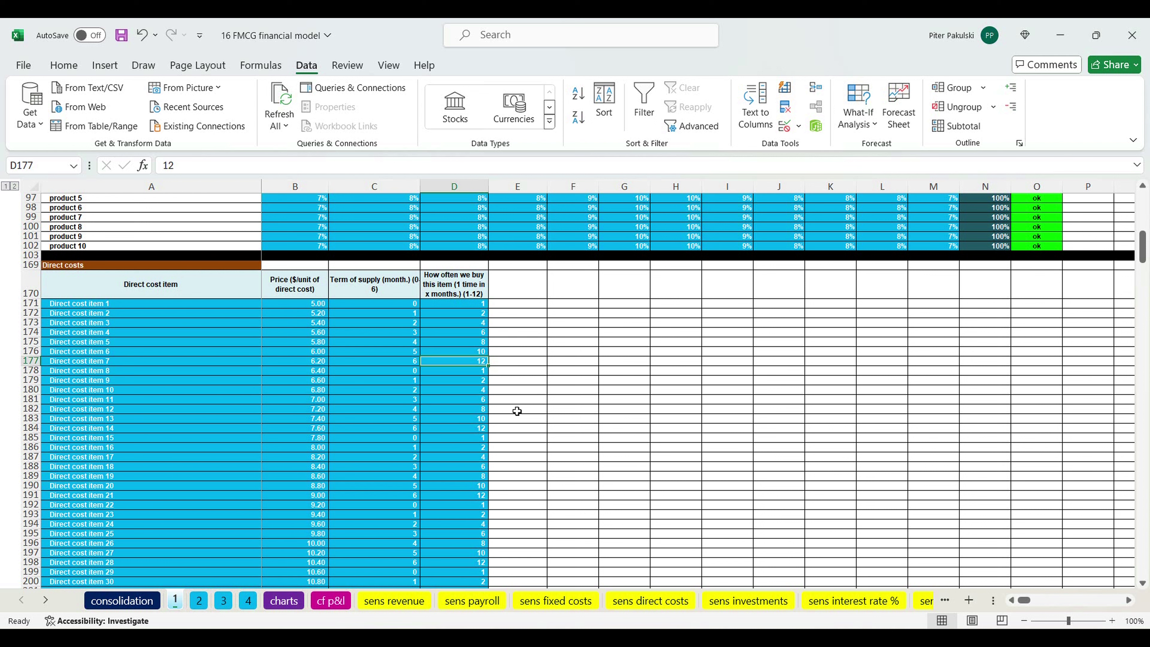
pyautogui.scroll(-17, 517, 411)
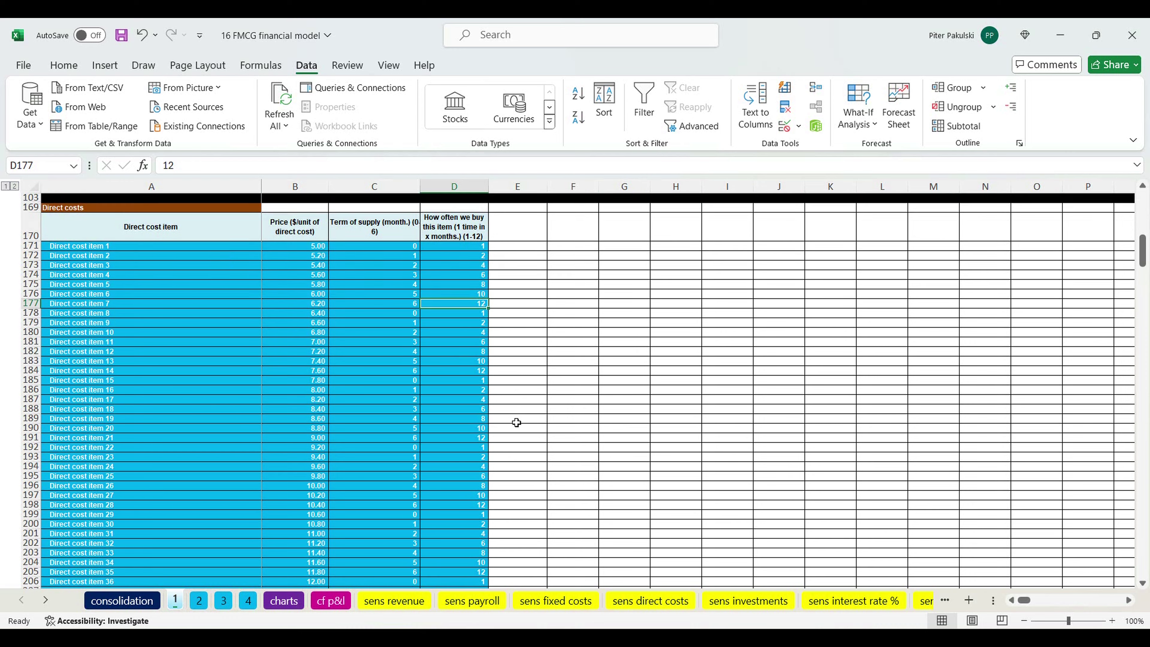
# Review the raw material consumption table's item names, product headers and 0.40 per-unit values.
pyautogui.scroll(-1, 517, 424)
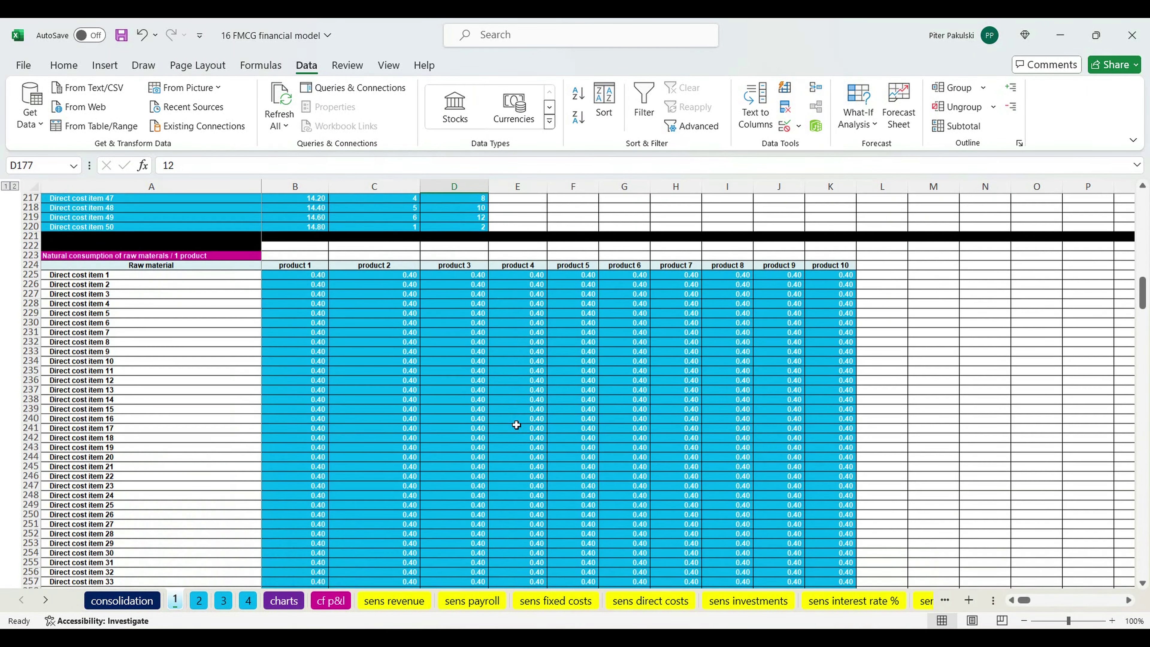
pyautogui.click(104, 257)
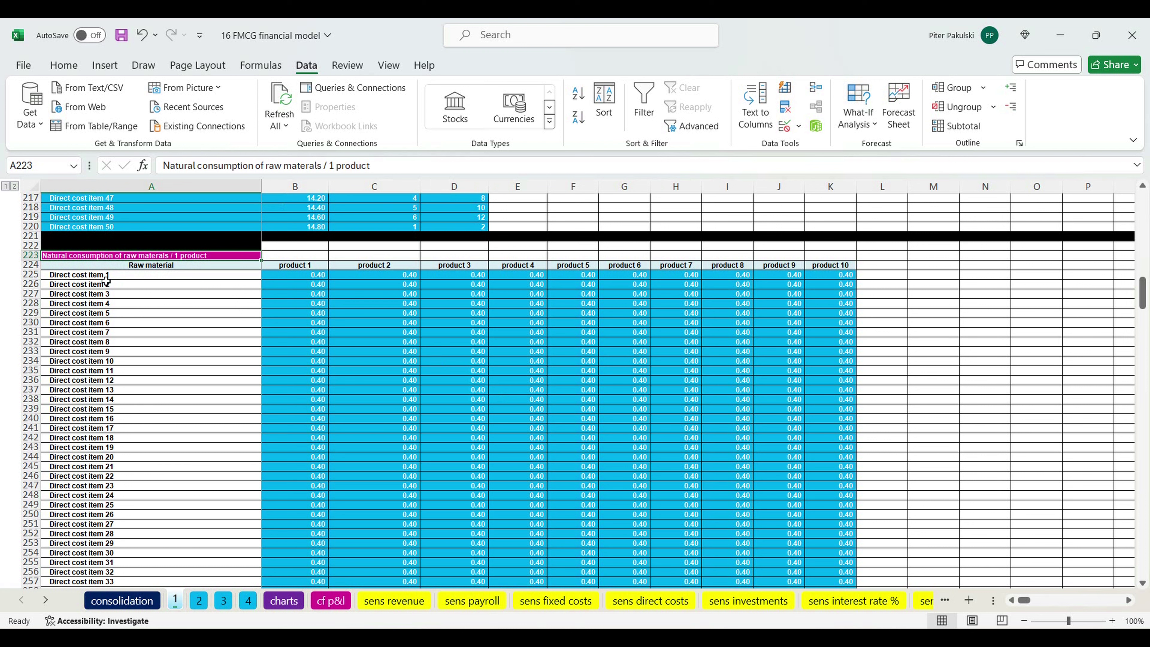
pyautogui.moveTo(105, 277); pyautogui.dragTo(108, 537)
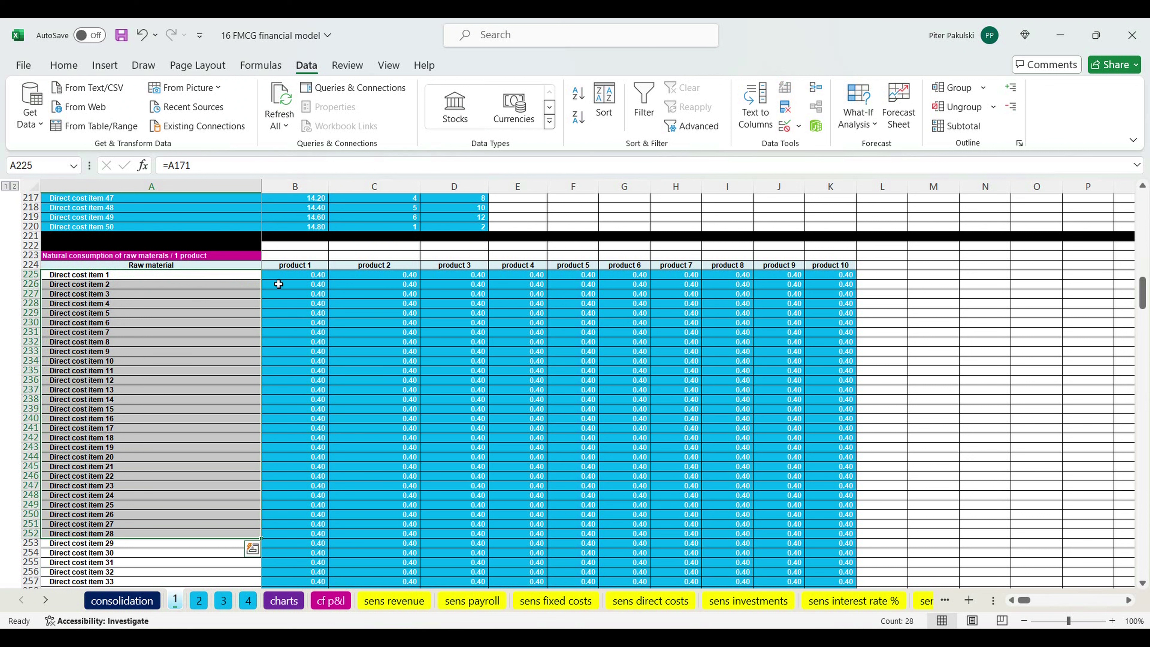
pyautogui.moveTo(294, 268); pyautogui.dragTo(818, 271)
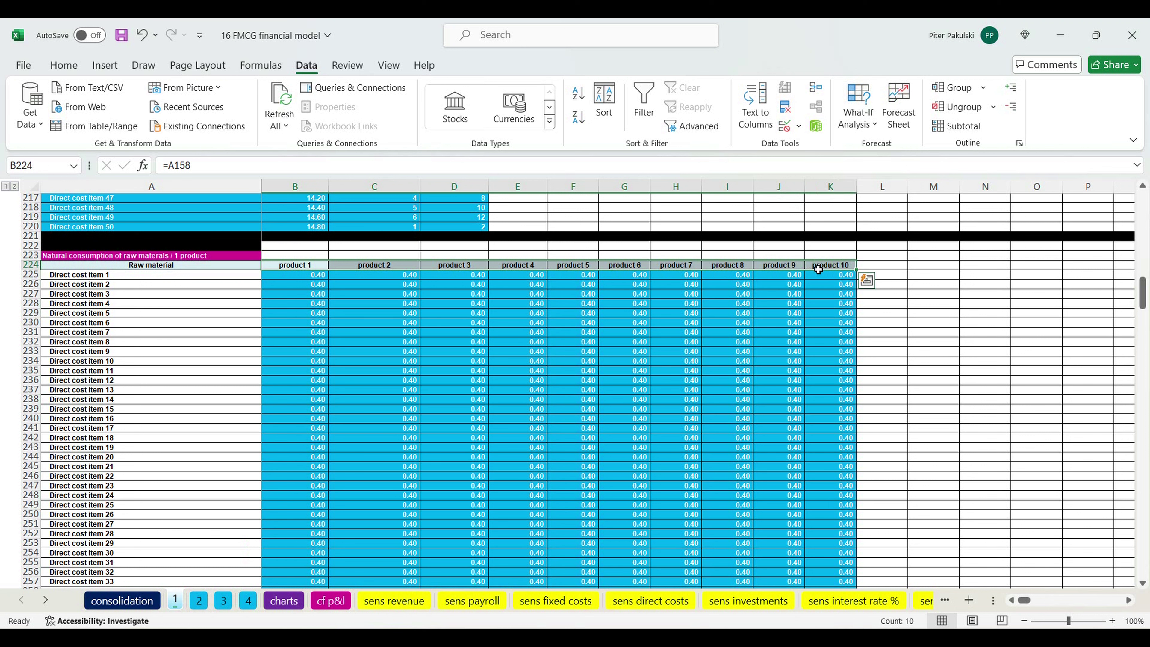
pyautogui.moveTo(318, 277); pyautogui.dragTo(824, 546)
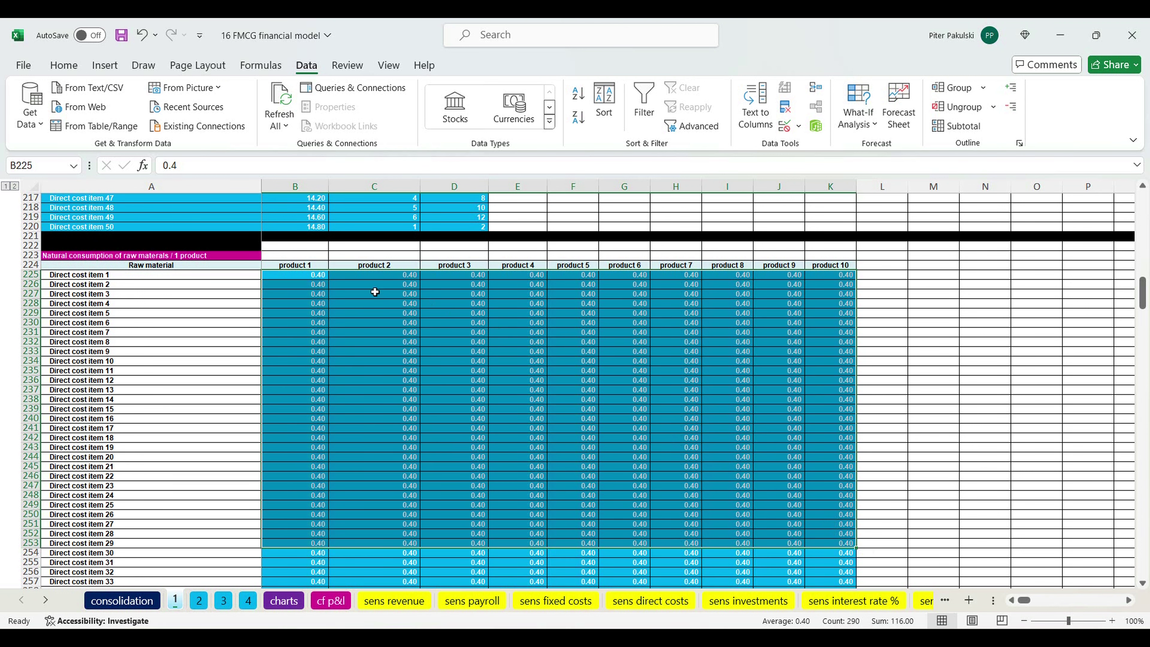
pyautogui.click(298, 267)
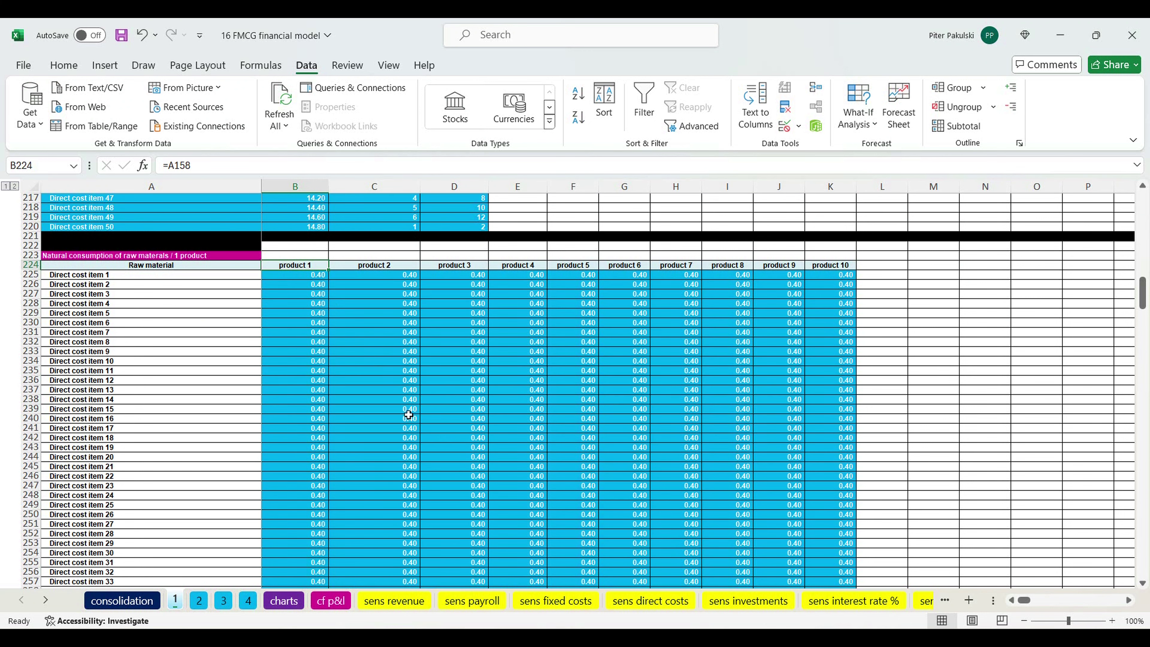
# Review the Pricing strategy block's product 1 customer types and shares of units sold.
pyautogui.scroll(-20, 485, 502)
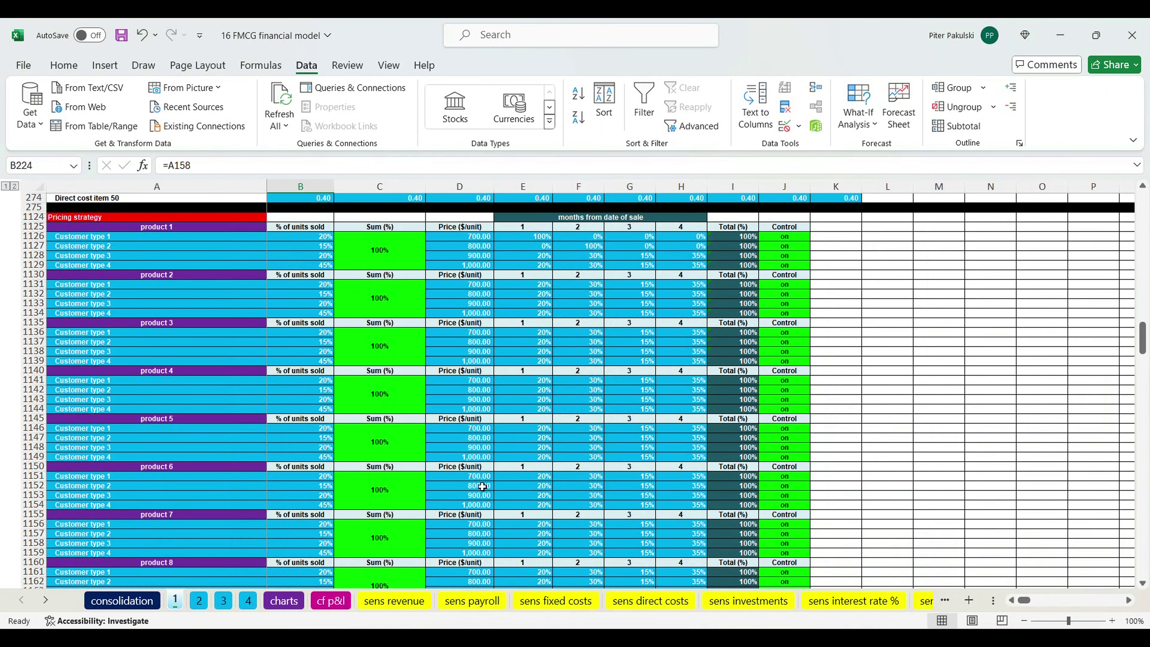
pyautogui.click(65, 220)
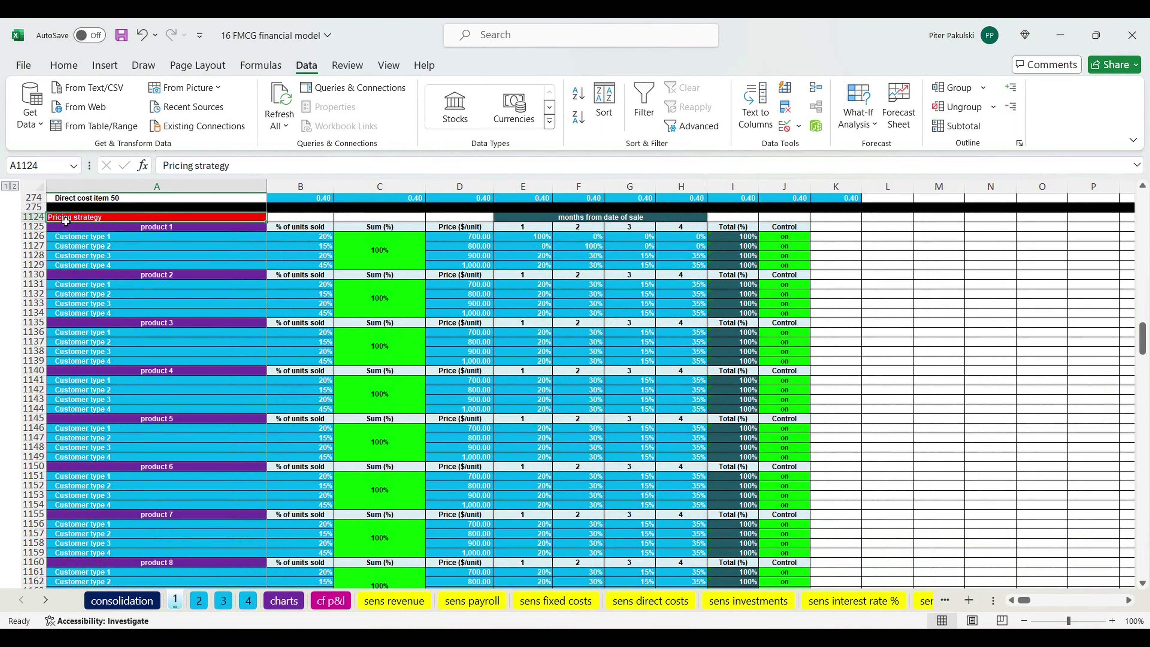
pyautogui.moveTo(85, 240); pyautogui.dragTo(90, 265)
pyautogui.click(148, 228)
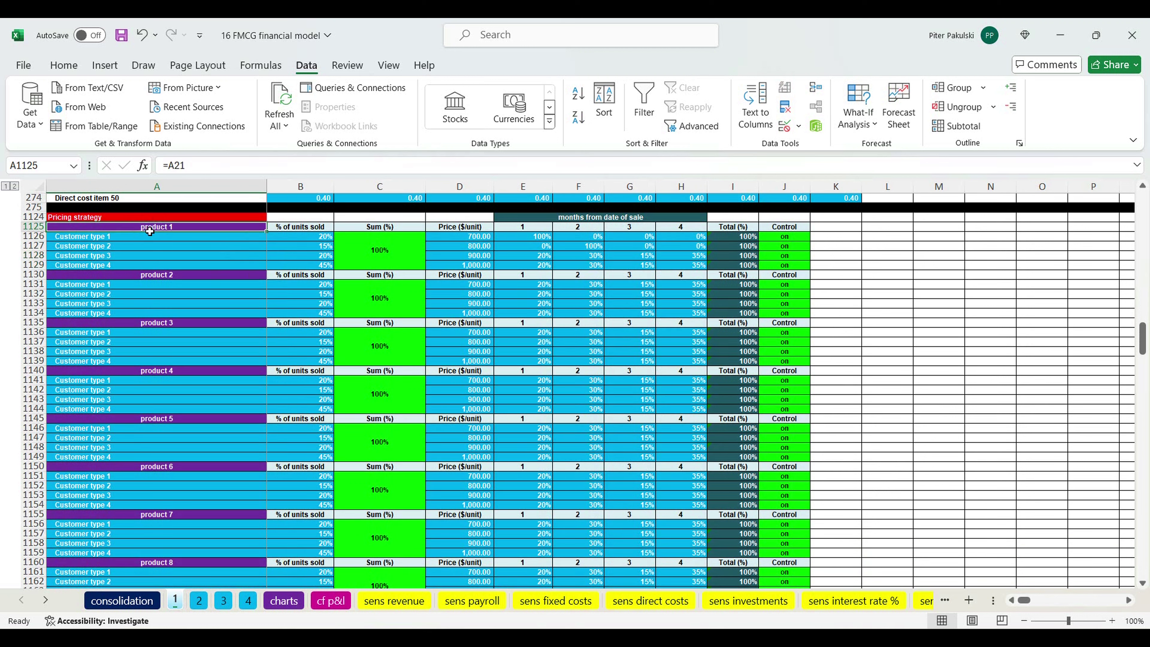
pyautogui.moveTo(318, 239); pyautogui.dragTo(319, 266)
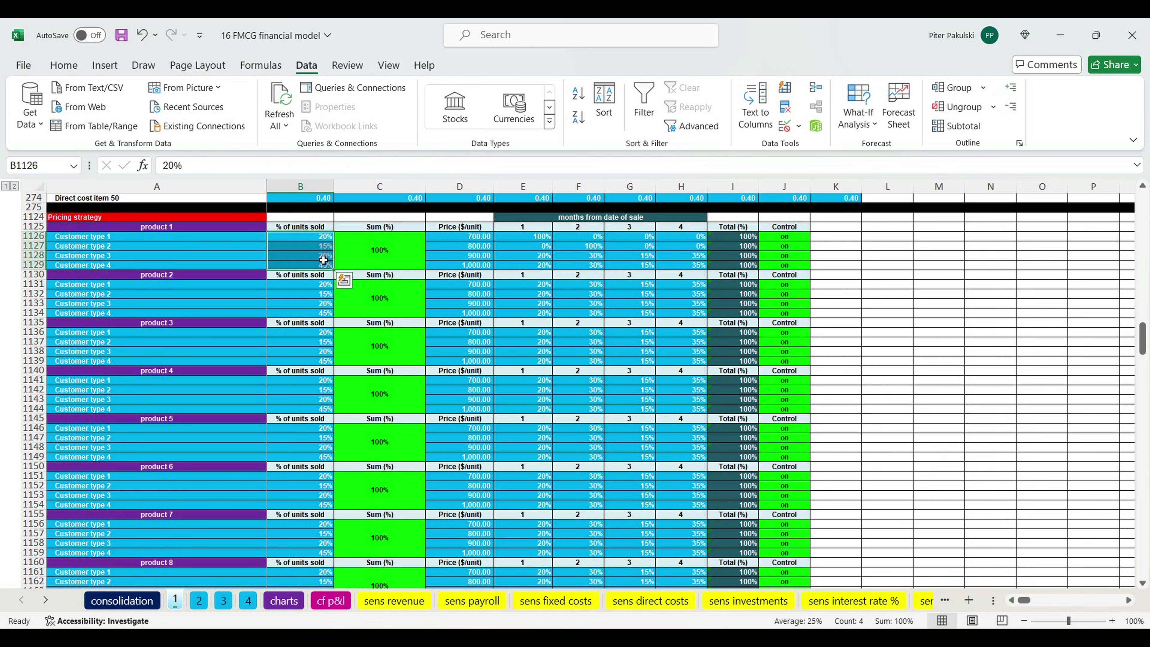
# Change customer type 1's share of units sold to 30%, then restore 20%.
pyautogui.click(306, 241)
pyautogui.write('3')
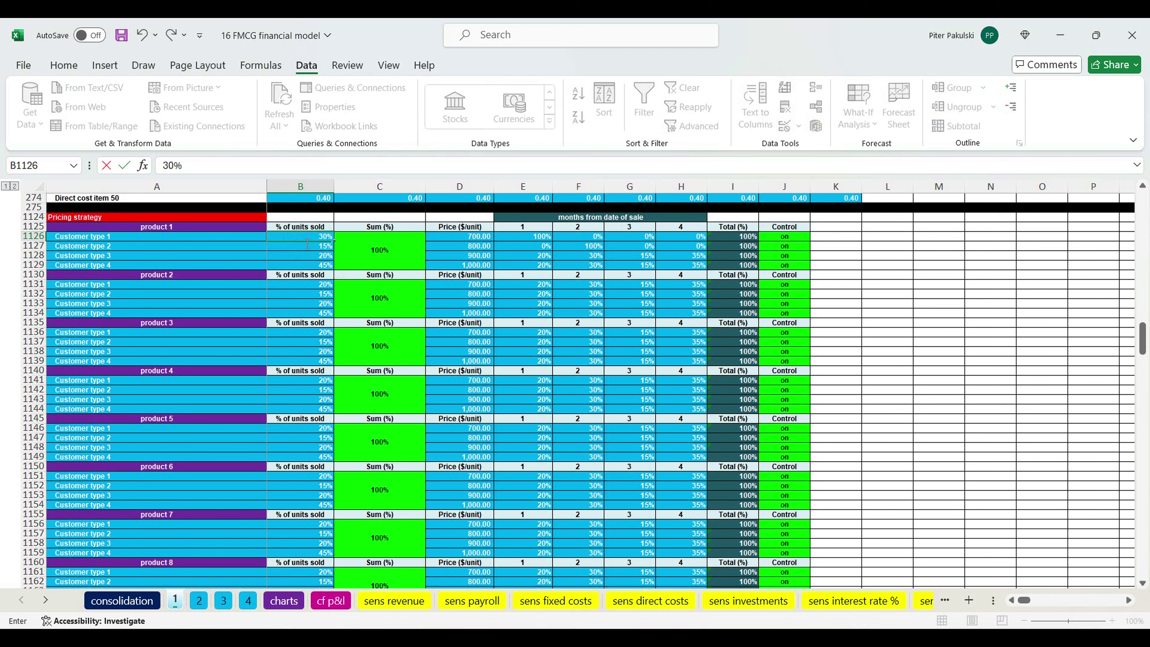
pyautogui.write('0')
pyautogui.press('Return')
pyautogui.click(309, 241)
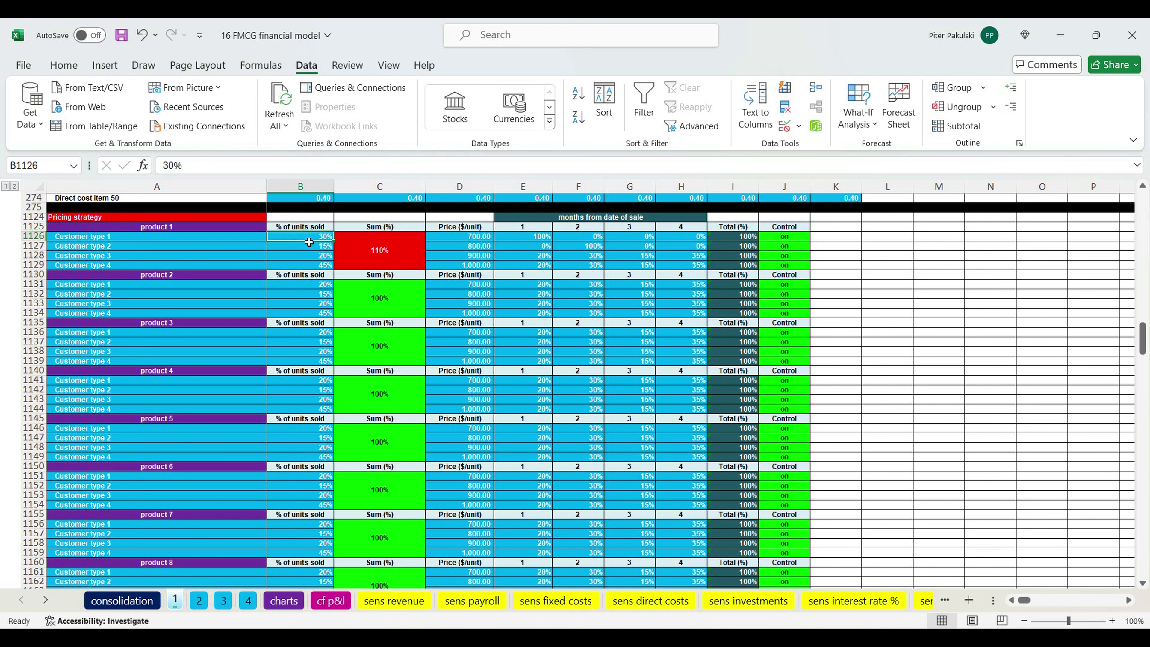
pyautogui.write('20')
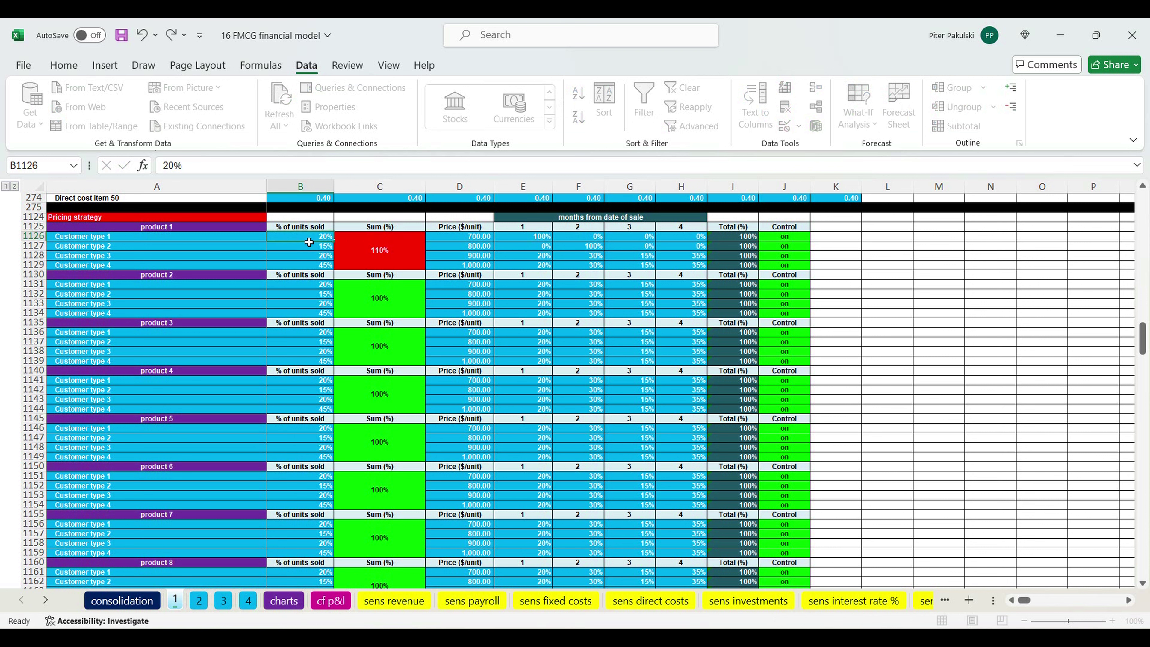
pyautogui.press('Return')
# Review product 1's unit prices and the month 1–4 payment headings.
pyautogui.moveTo(440, 240); pyautogui.dragTo(456, 267)
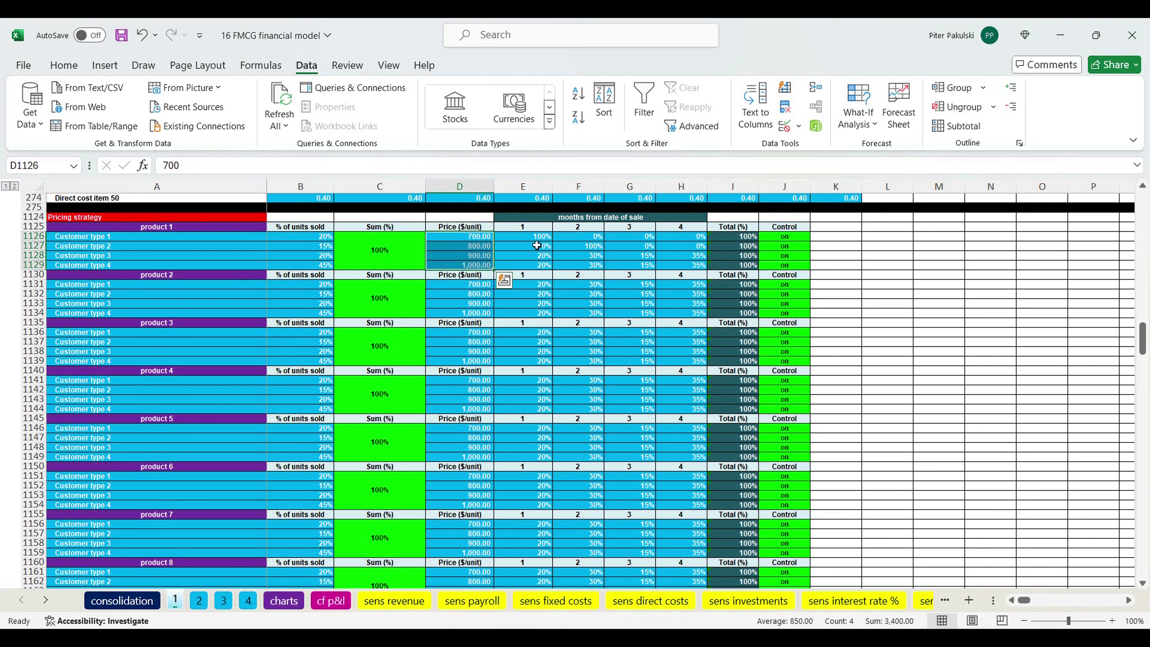
pyautogui.click(594, 221)
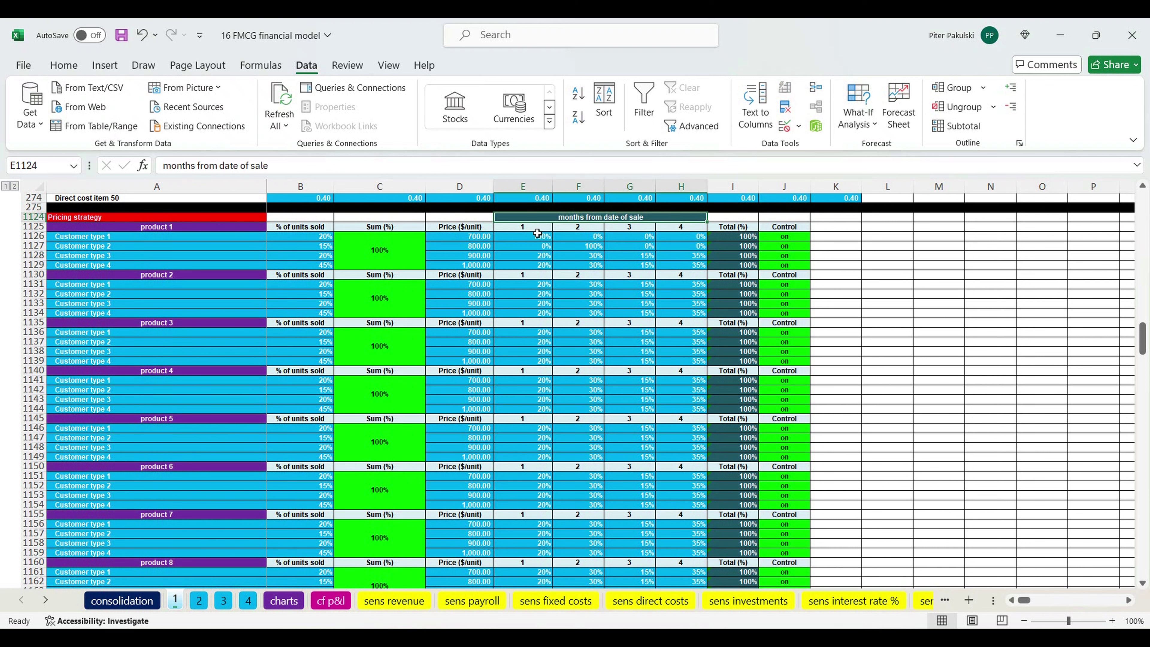
pyautogui.moveTo(538, 232); pyautogui.dragTo(673, 231)
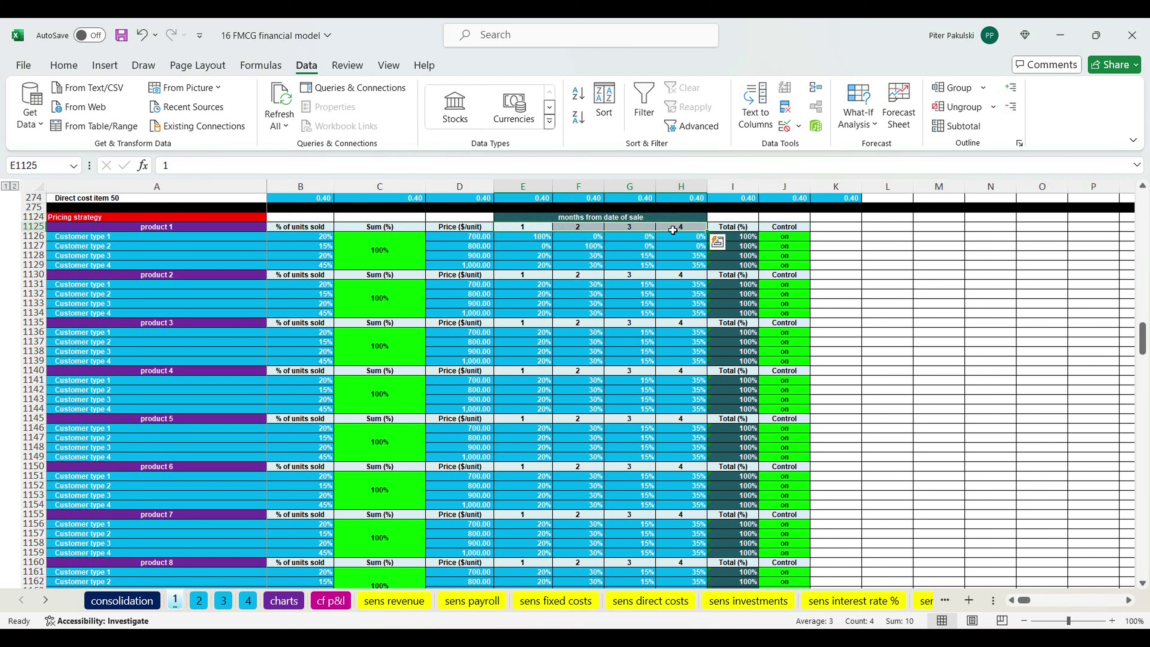
pyautogui.click(515, 232)
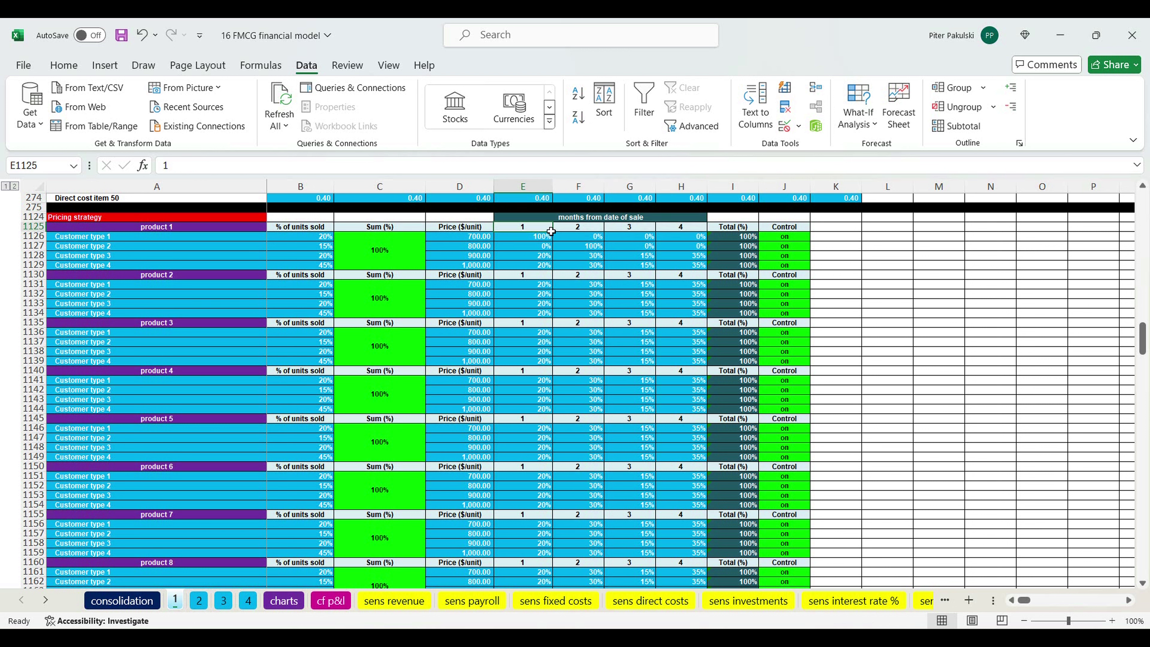
pyautogui.click(585, 229)
pyautogui.click(619, 227)
pyautogui.click(674, 228)
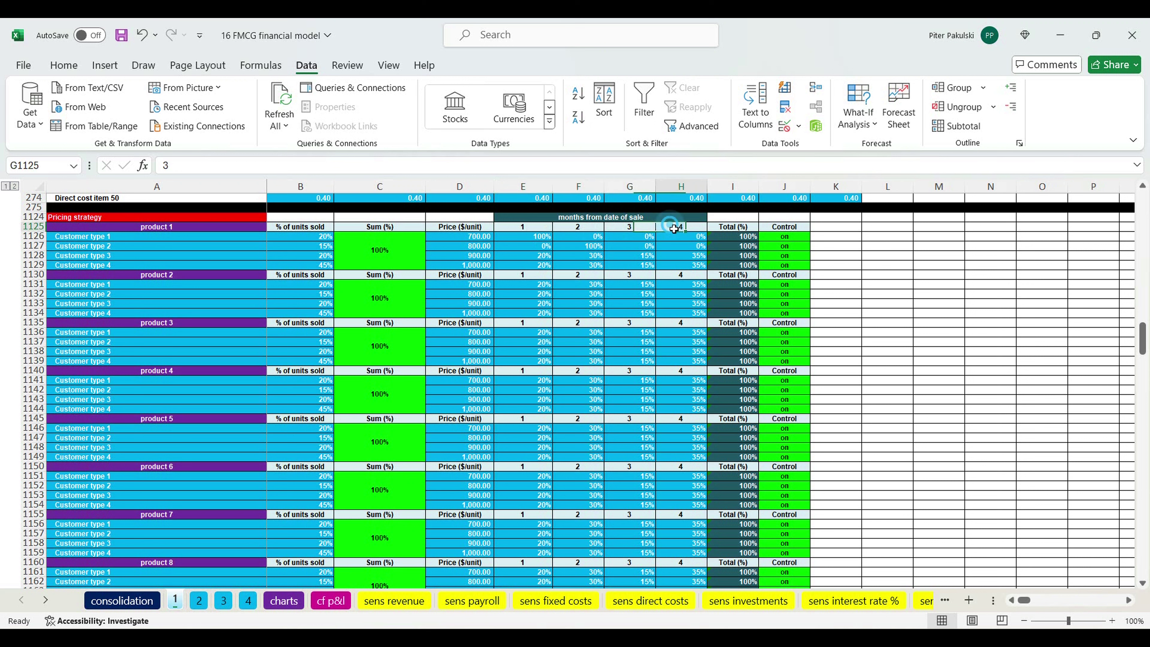
pyautogui.click(531, 238)
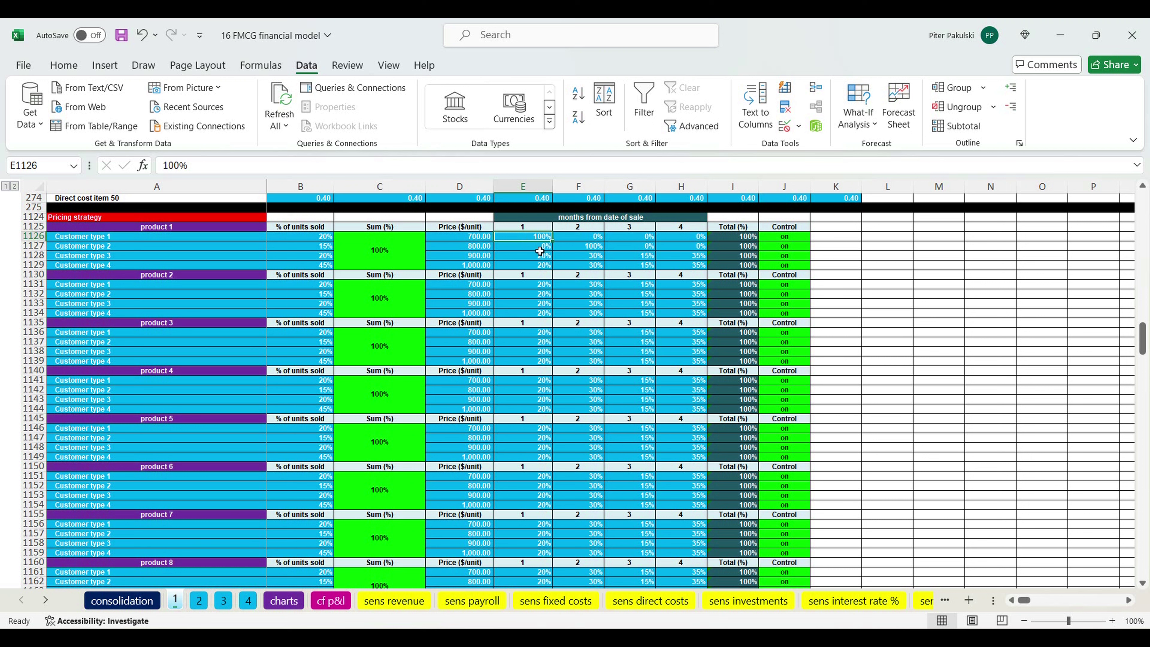
# Set customer type 2's month 2 payment share to 50% to test the control, then restore 100%.
pyautogui.click(540, 252)
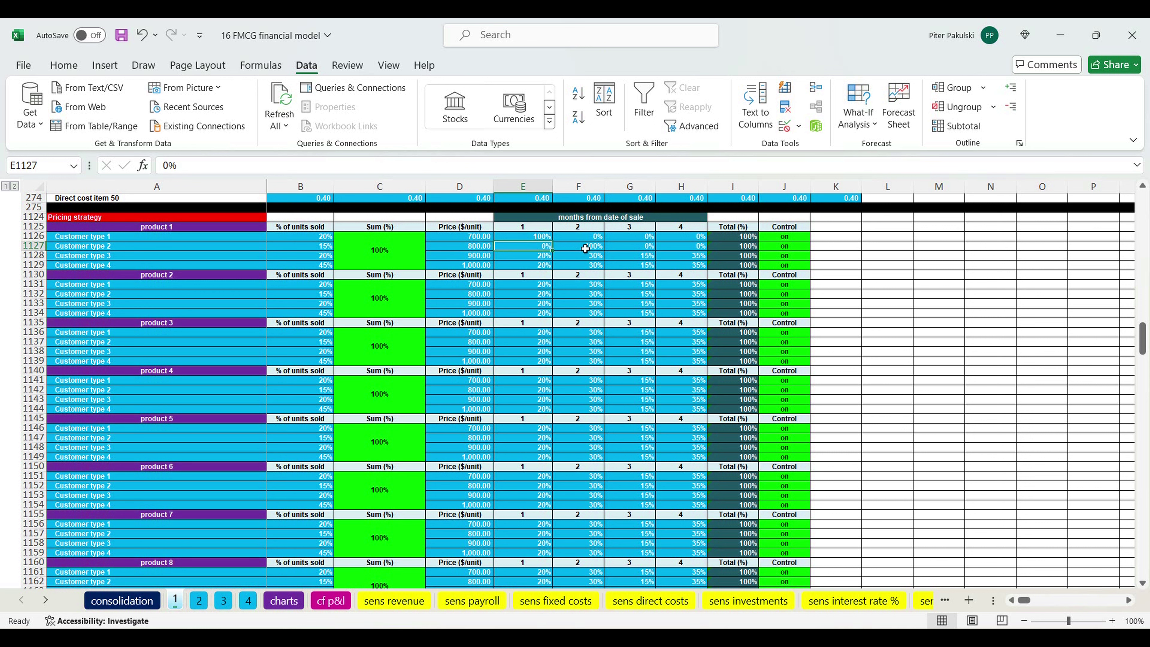
pyautogui.click(585, 249)
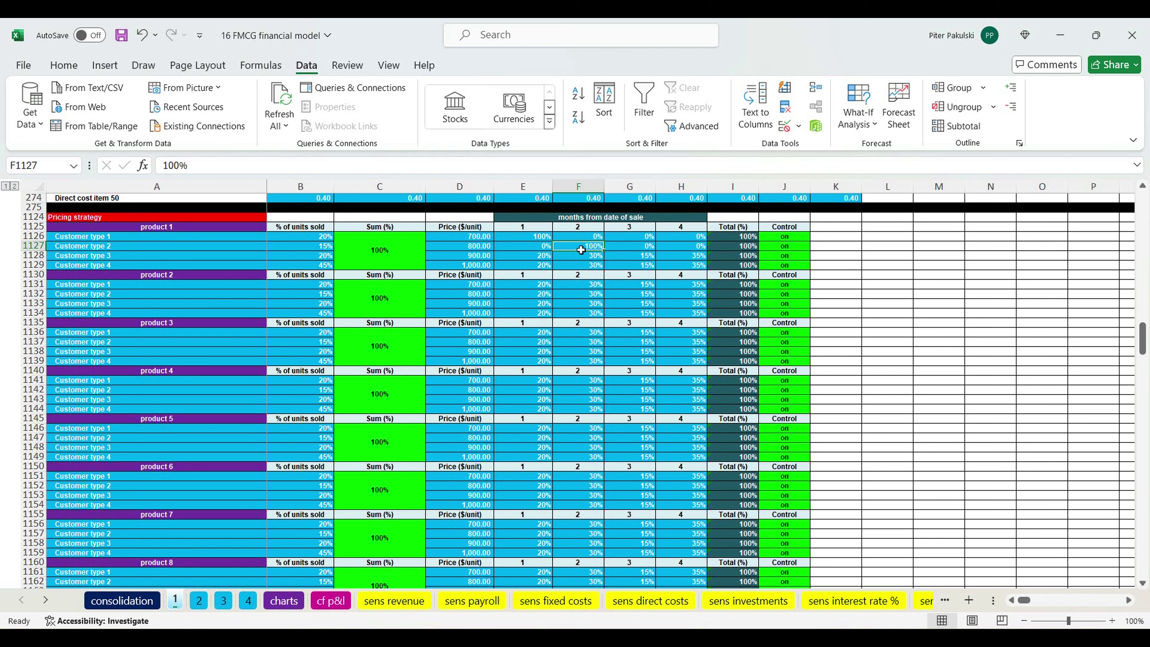
pyautogui.write('50')
pyautogui.hotkey('ctrl', 'Return')
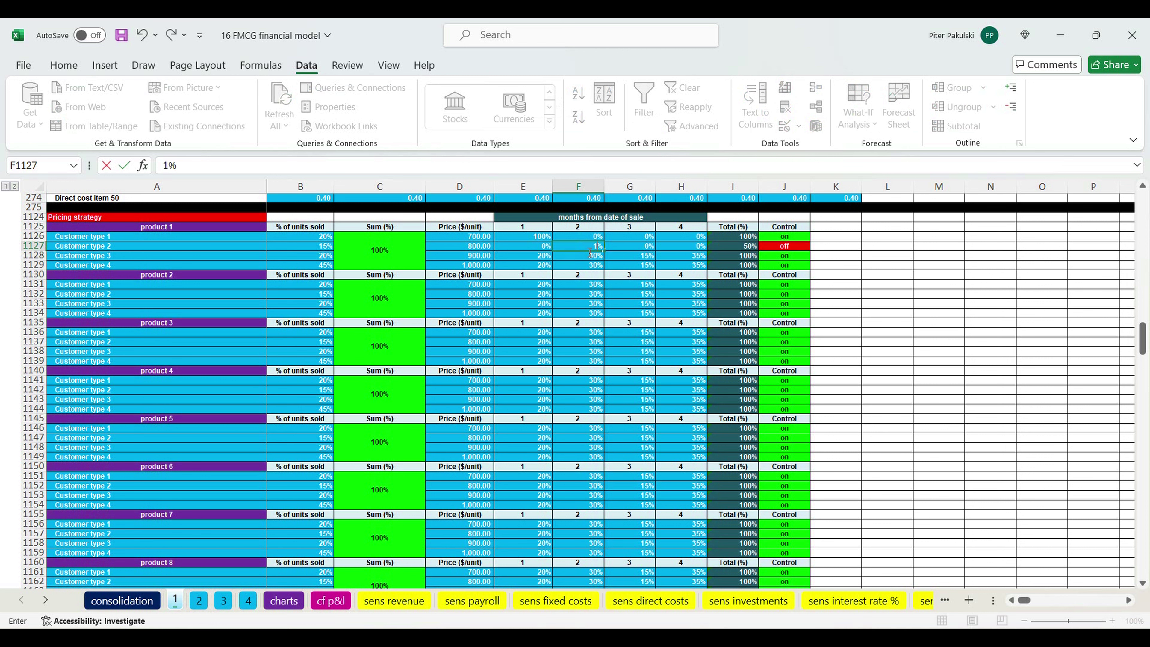
pyautogui.write('100')
pyautogui.press('Return')
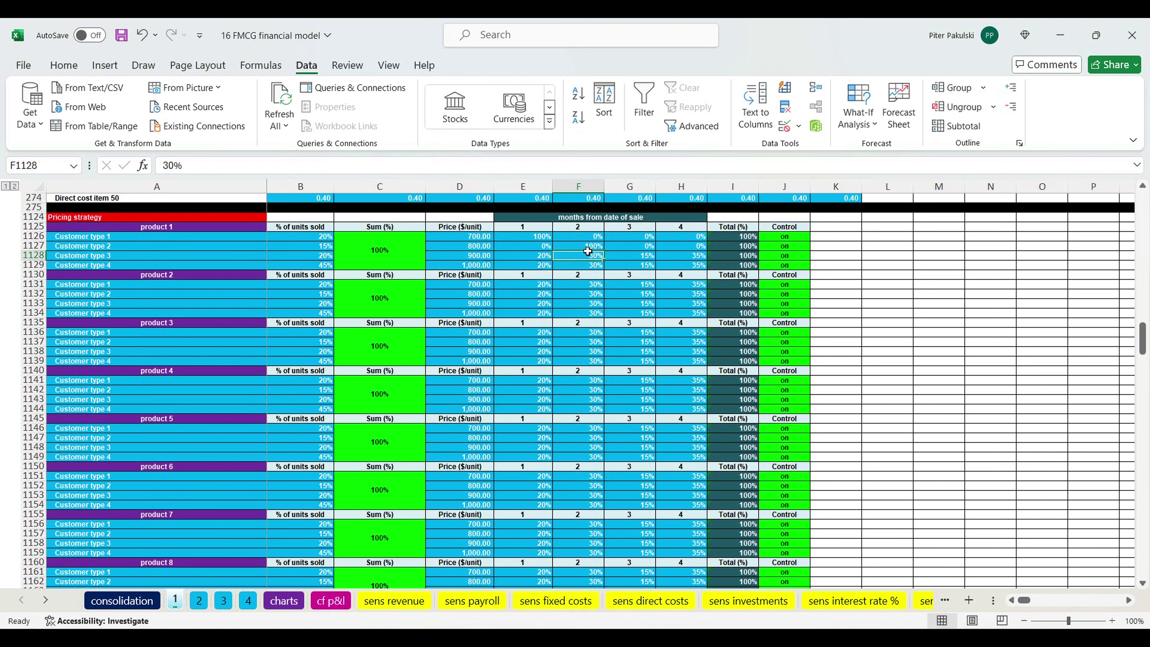
# Select the payroll position names and their salaries.
pyautogui.scroll(-13, 562, 394)
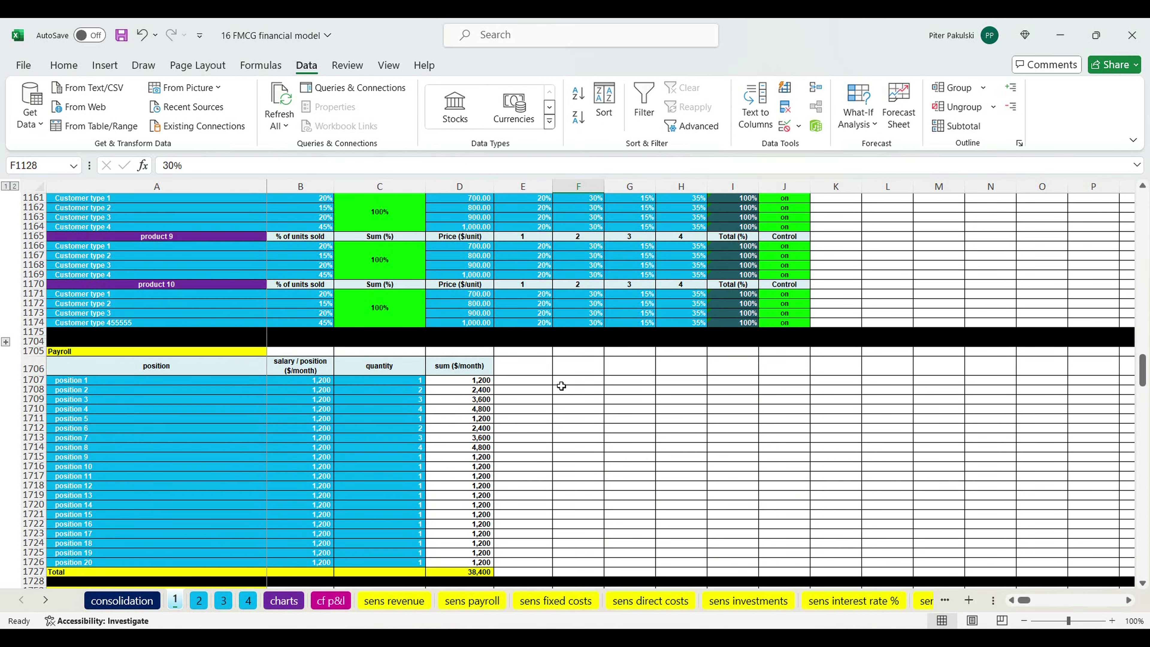
pyautogui.moveTo(316, 383); pyautogui.dragTo(314, 506)
pyautogui.moveTo(228, 390); pyautogui.dragTo(246, 506)
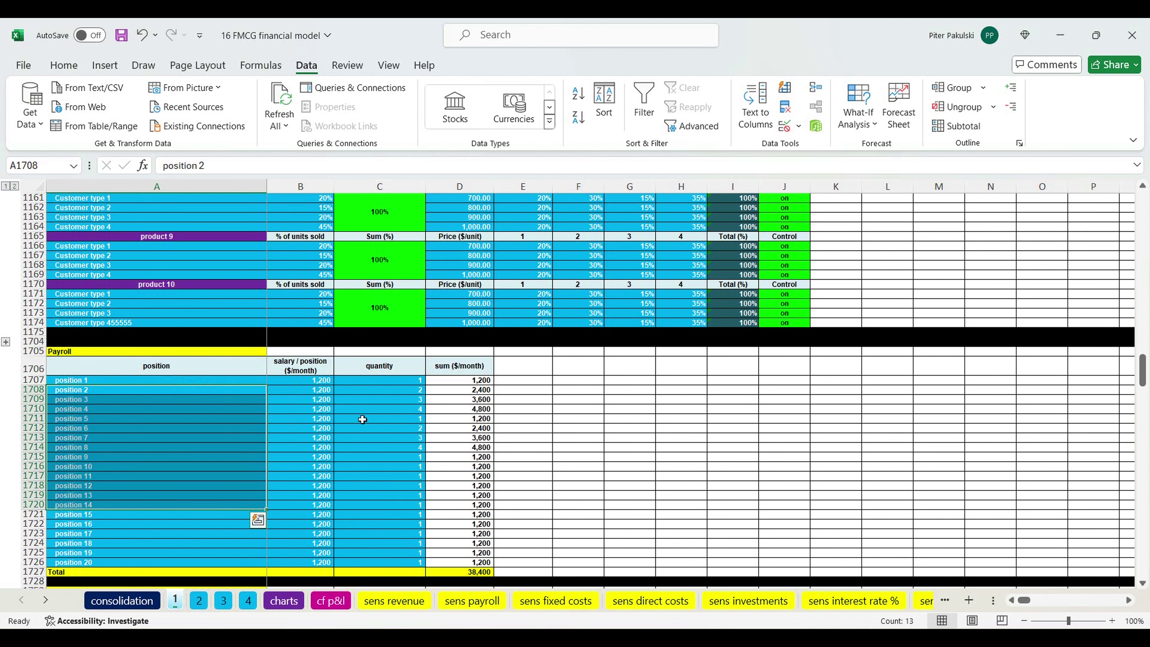
pyautogui.moveTo(389, 382); pyautogui.dragTo(388, 504)
# Select the twenty fixed cost items and amounts in A1754:B1773.
pyautogui.scroll(-5, 389, 476)
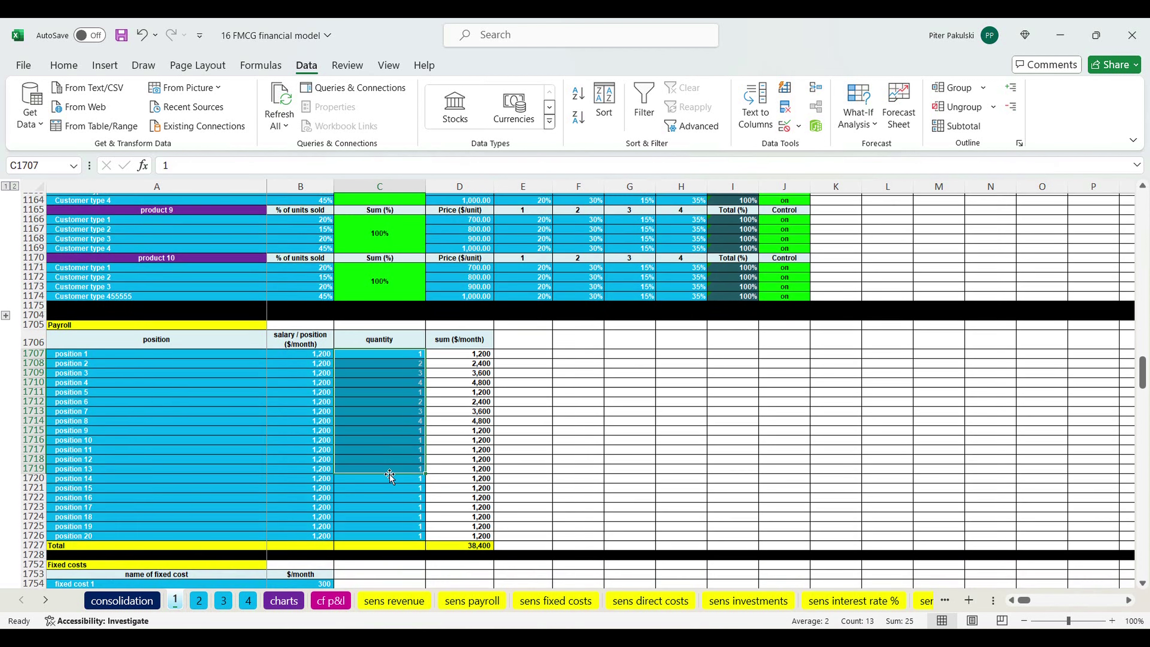
pyautogui.scroll(-4, 388, 462)
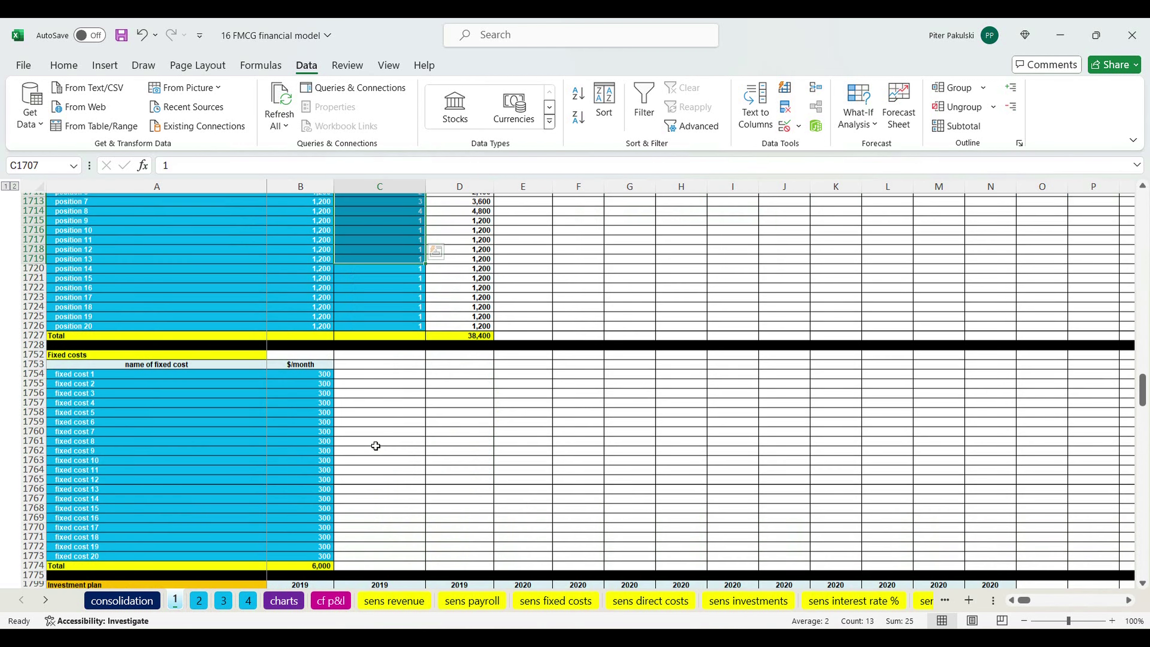
pyautogui.moveTo(257, 354); pyautogui.dragTo(331, 534)
pyautogui.scroll(-10, 370, 468)
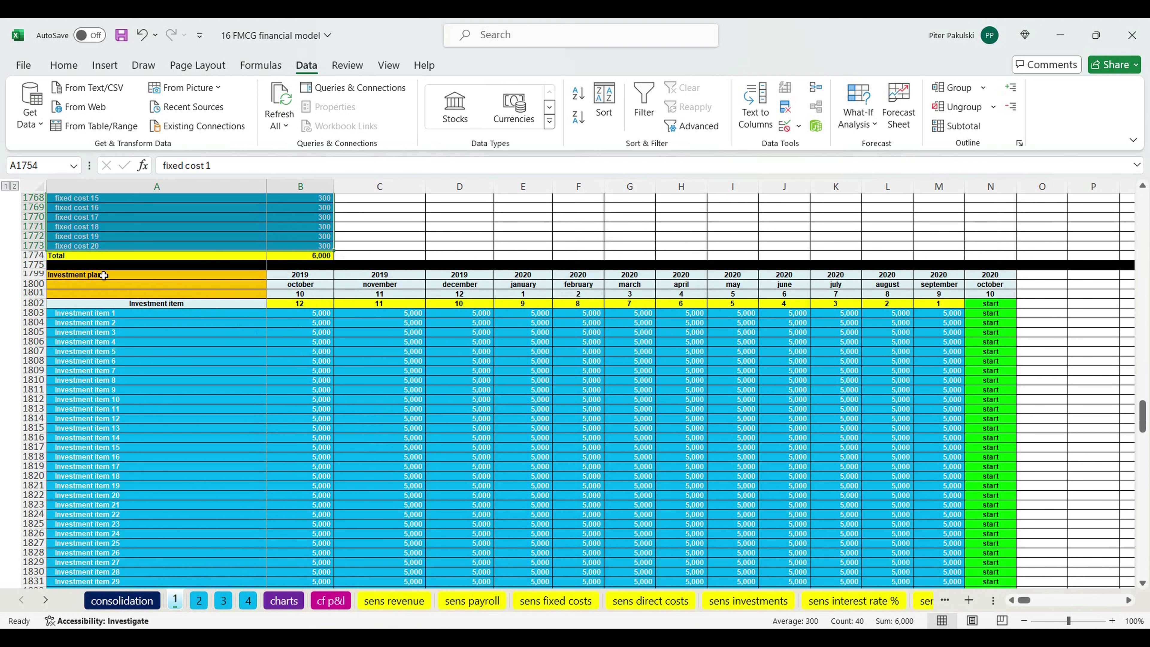
pyautogui.moveTo(104, 275); pyautogui.dragTo(167, 299)
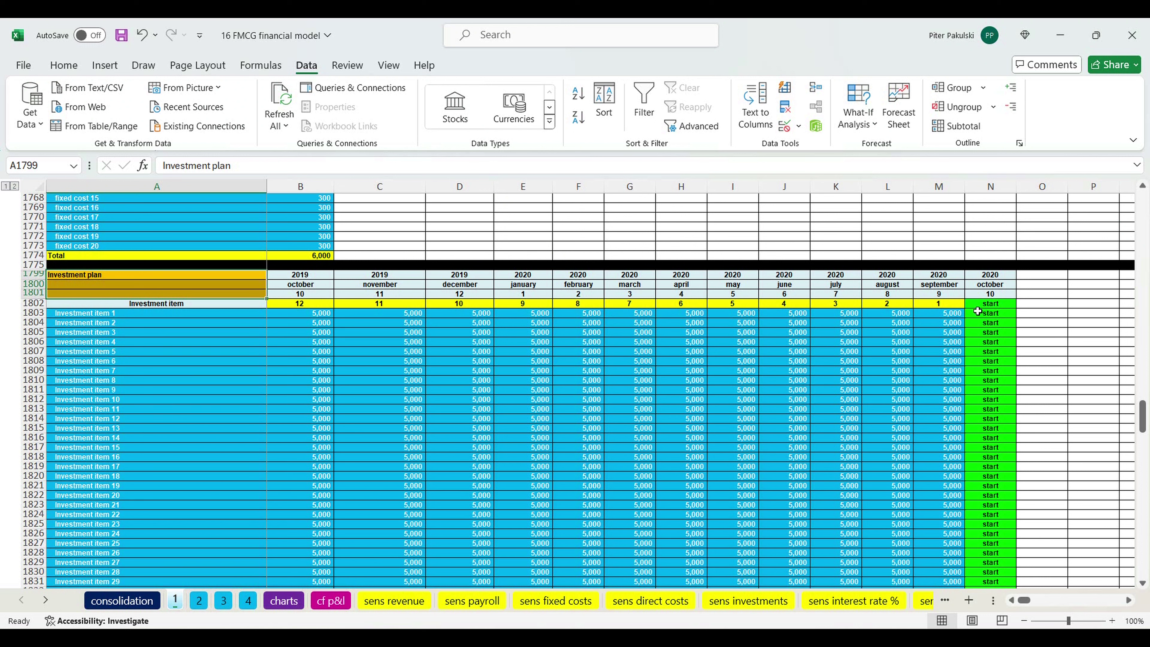
pyautogui.moveTo(978, 303); pyautogui.dragTo(1004, 543)
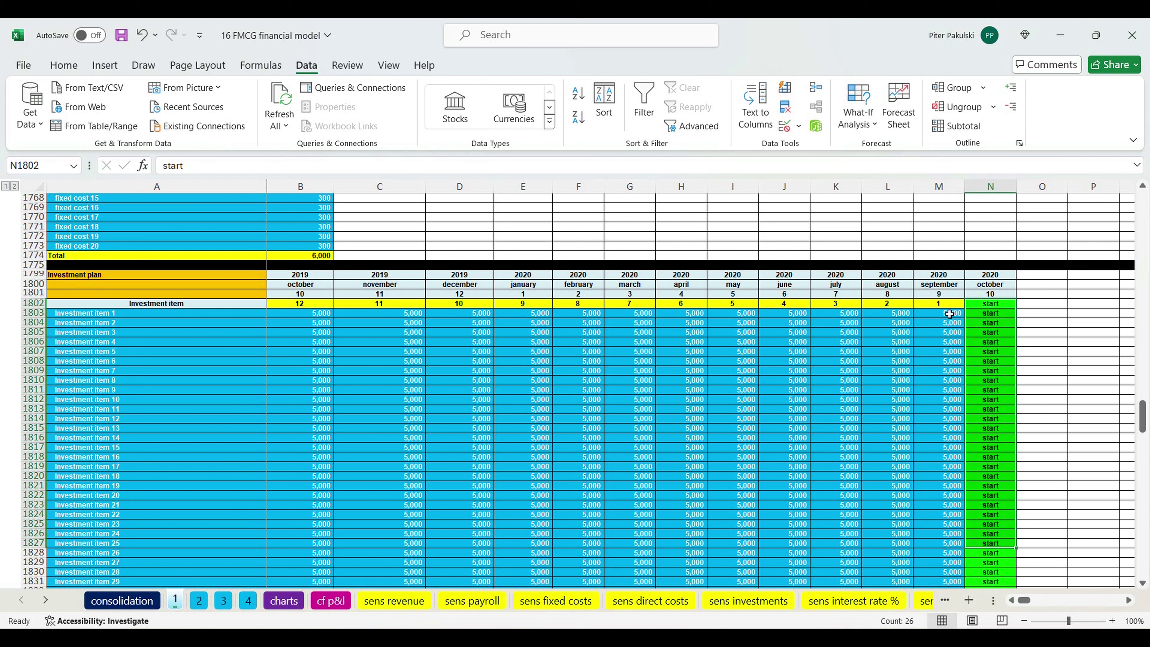
pyautogui.moveTo(945, 304); pyautogui.dragTo(313, 305)
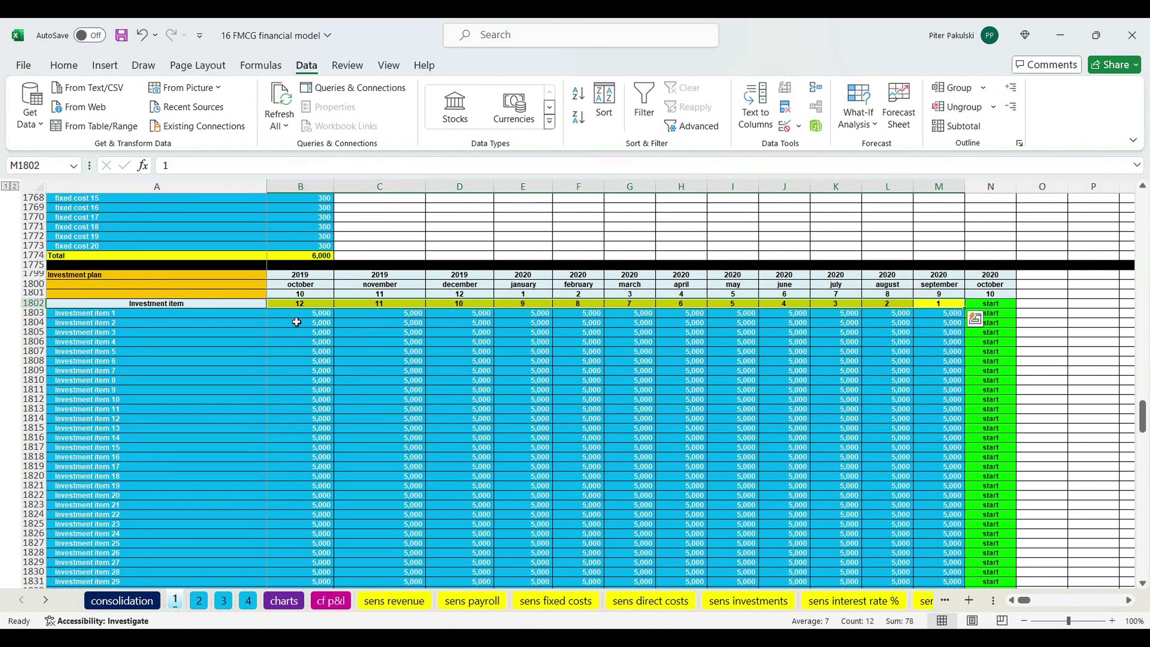
pyautogui.moveTo(240, 318); pyautogui.dragTo(225, 562)
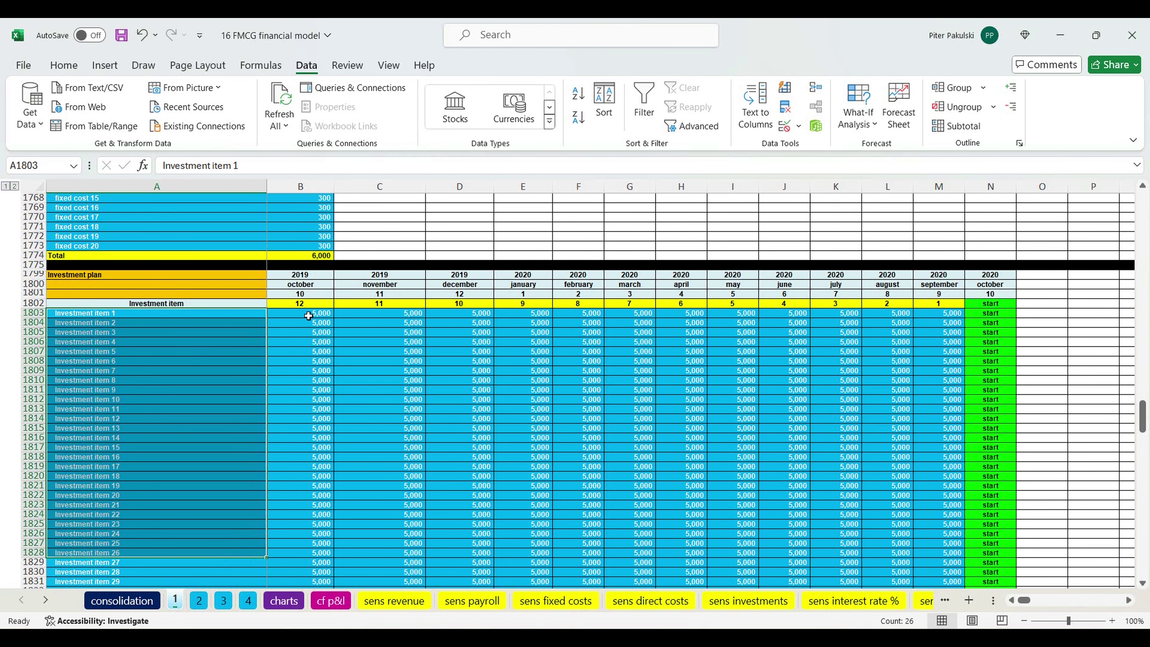
pyautogui.moveTo(301, 284); pyautogui.dragTo(316, 583)
# Inspect the depreciation policy: item 1's yes/no status and depreciation months for items 1–10.
pyautogui.scroll(-3, 360, 518)
pyautogui.scroll(-3, 360, 518)
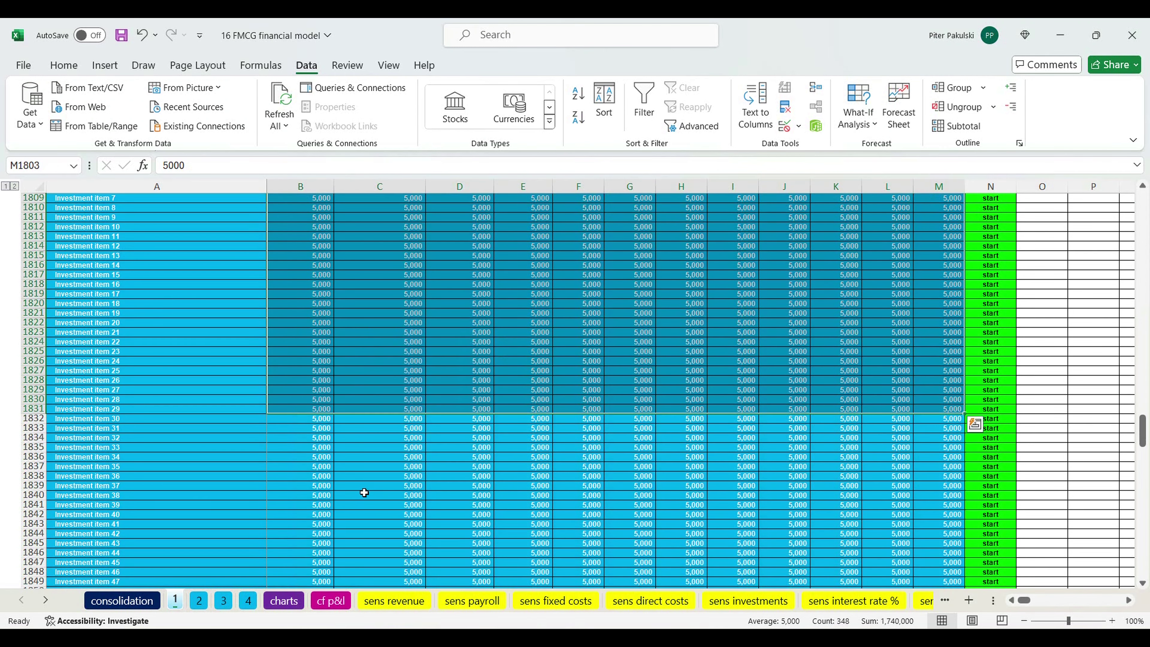
pyautogui.scroll(-20, 364, 492)
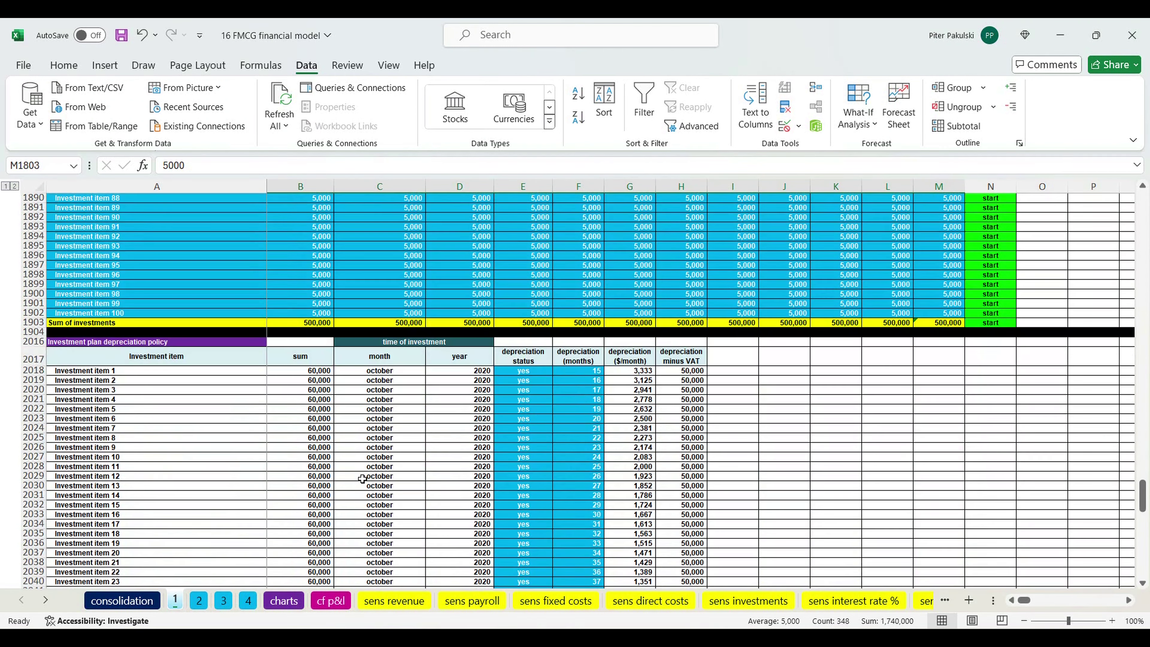
pyautogui.scroll(-2, 362, 479)
pyautogui.click(246, 285)
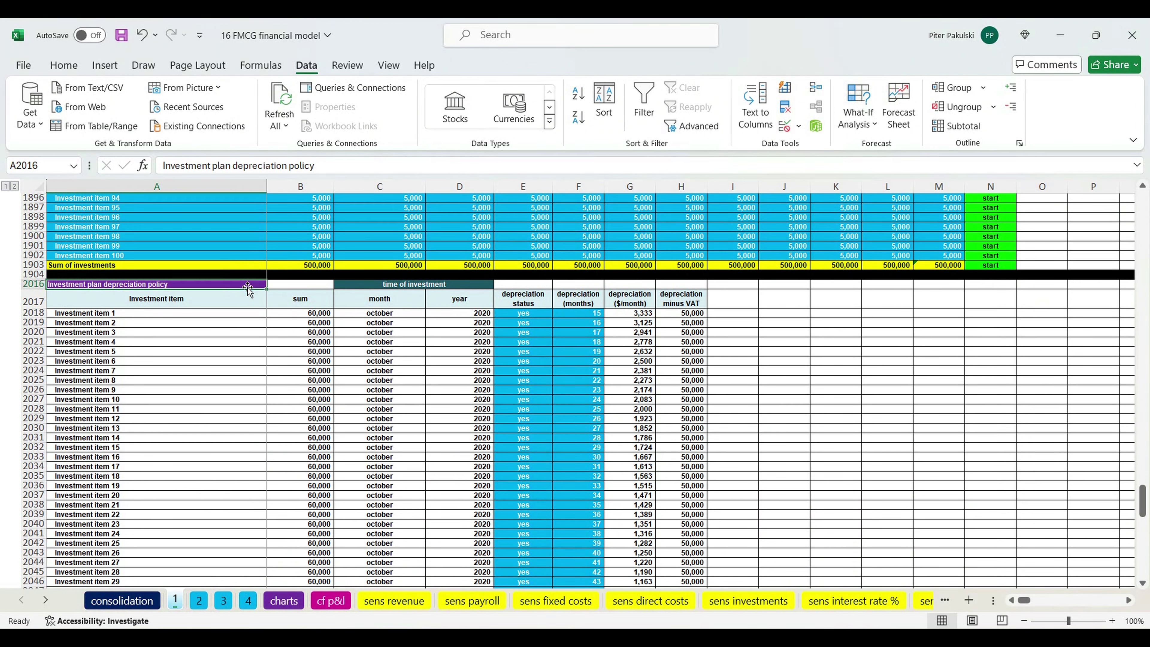
pyautogui.click(536, 314)
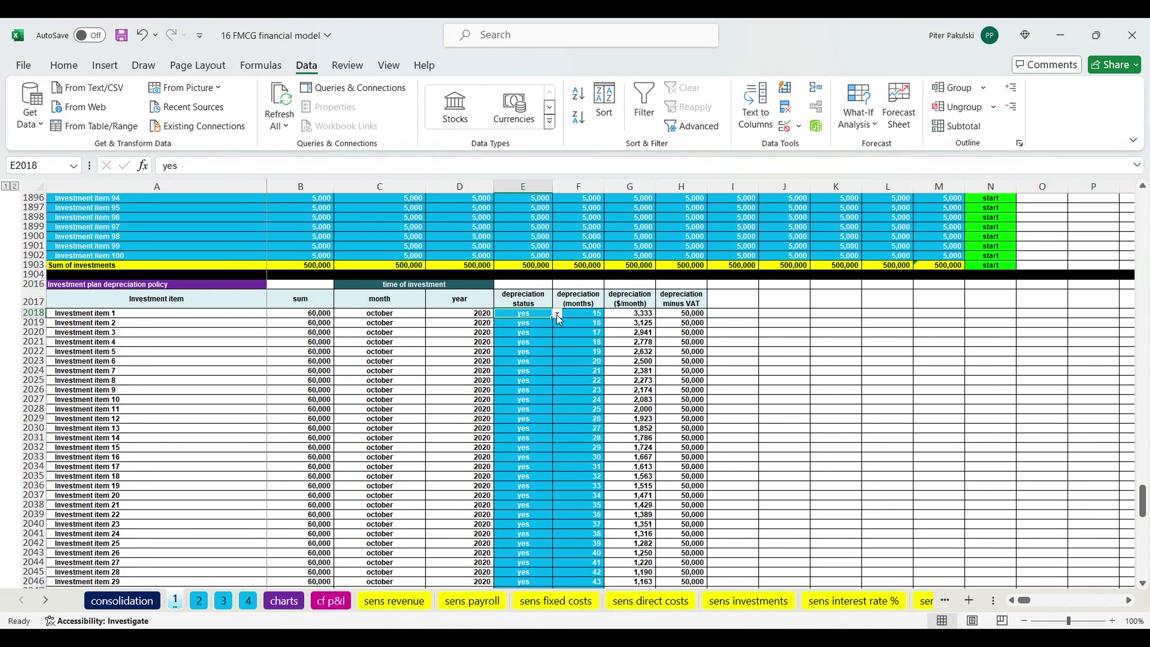
pyautogui.click(558, 313)
pyautogui.click(579, 313)
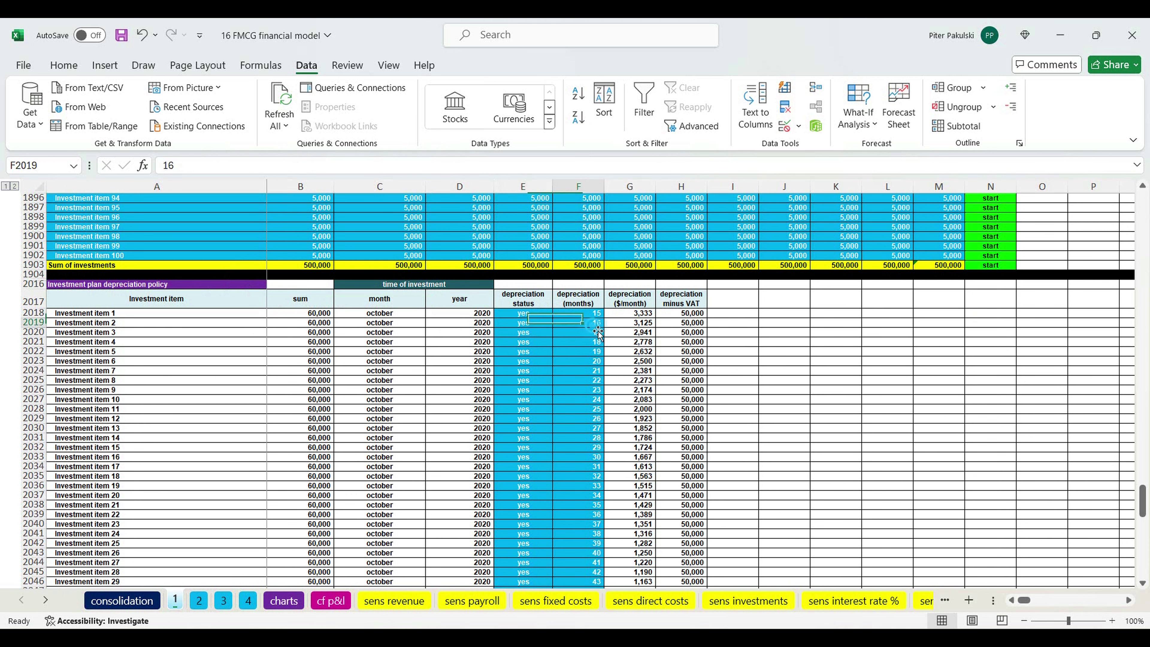
pyautogui.moveTo(580, 313); pyautogui.dragTo(579, 400)
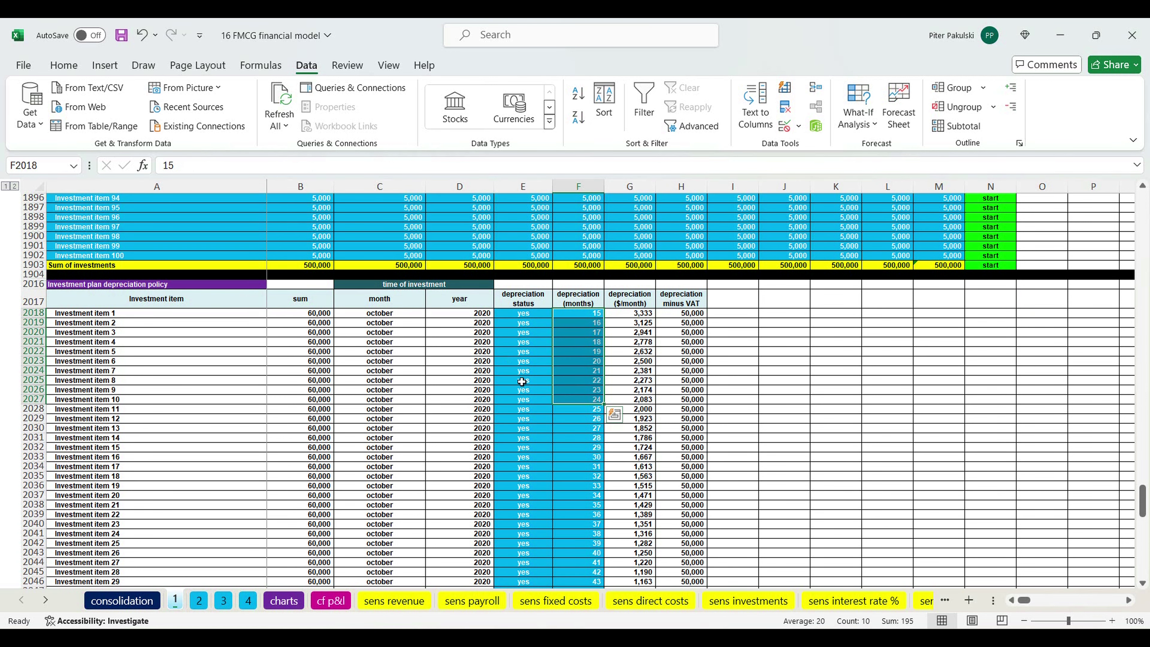
pyautogui.click(720, 438)
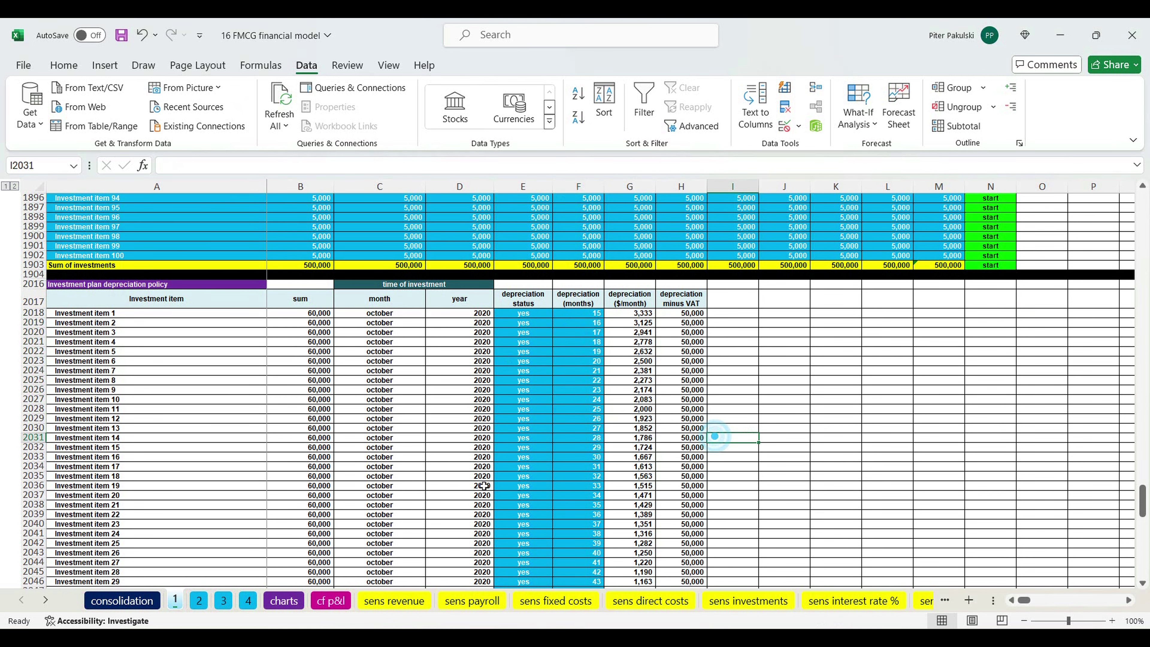
# Switch through sheets 2 and 3 to sheet 4.
pyautogui.click(200, 603)
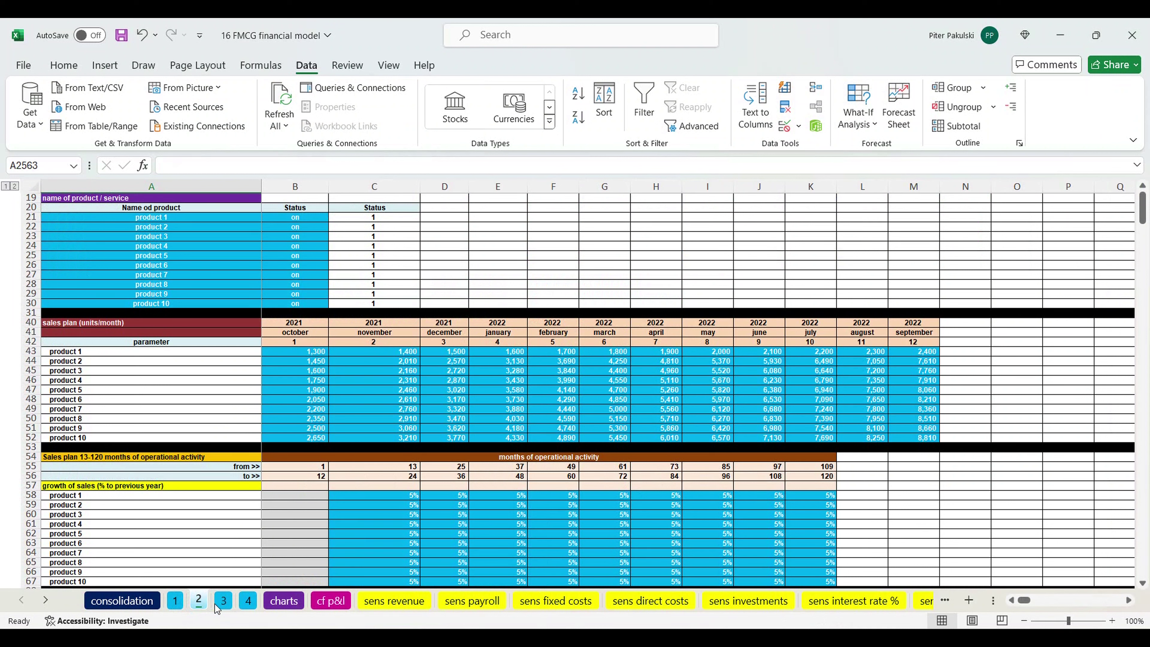
pyautogui.click(224, 603)
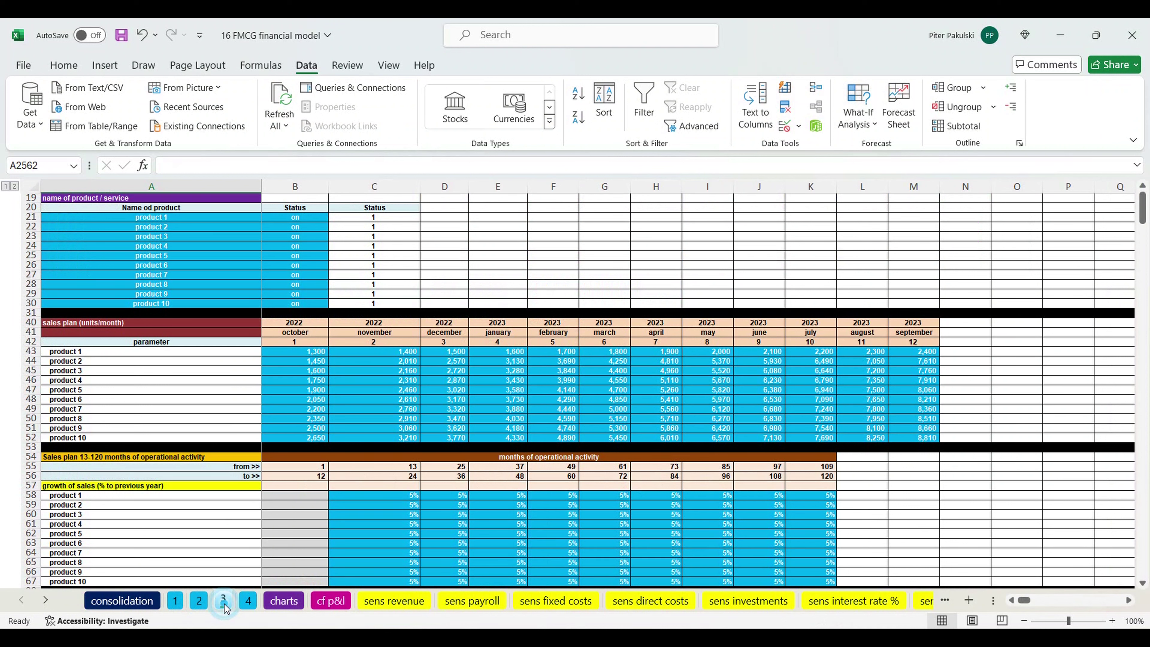
pyautogui.click(248, 602)
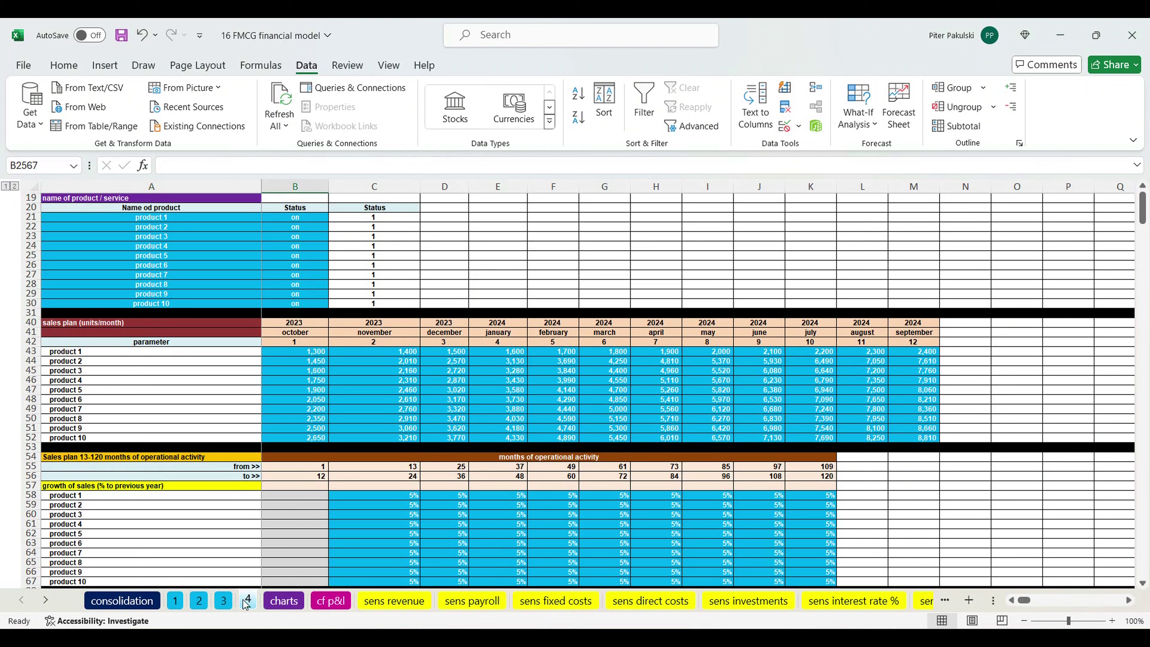
# On the consolidation sheet, check the 20% VAT and 30% salary tax rates, then select the cash flow statement.
pyautogui.click(129, 599)
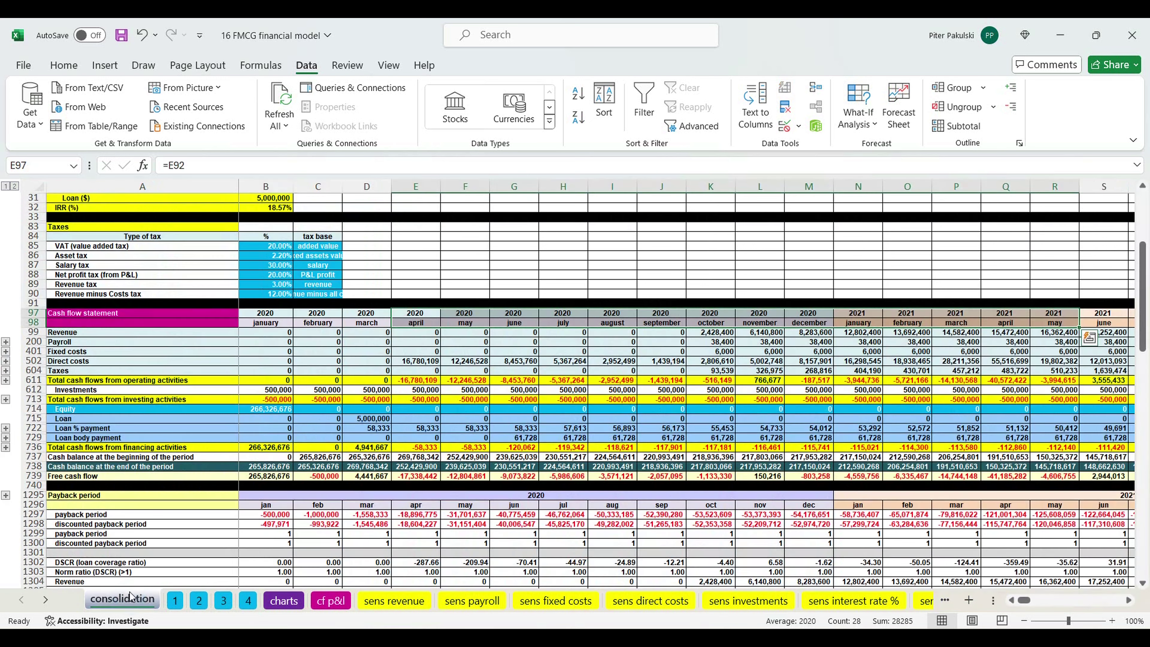
pyautogui.moveTo(266, 249); pyautogui.dragTo(317, 293)
pyautogui.click(266, 249)
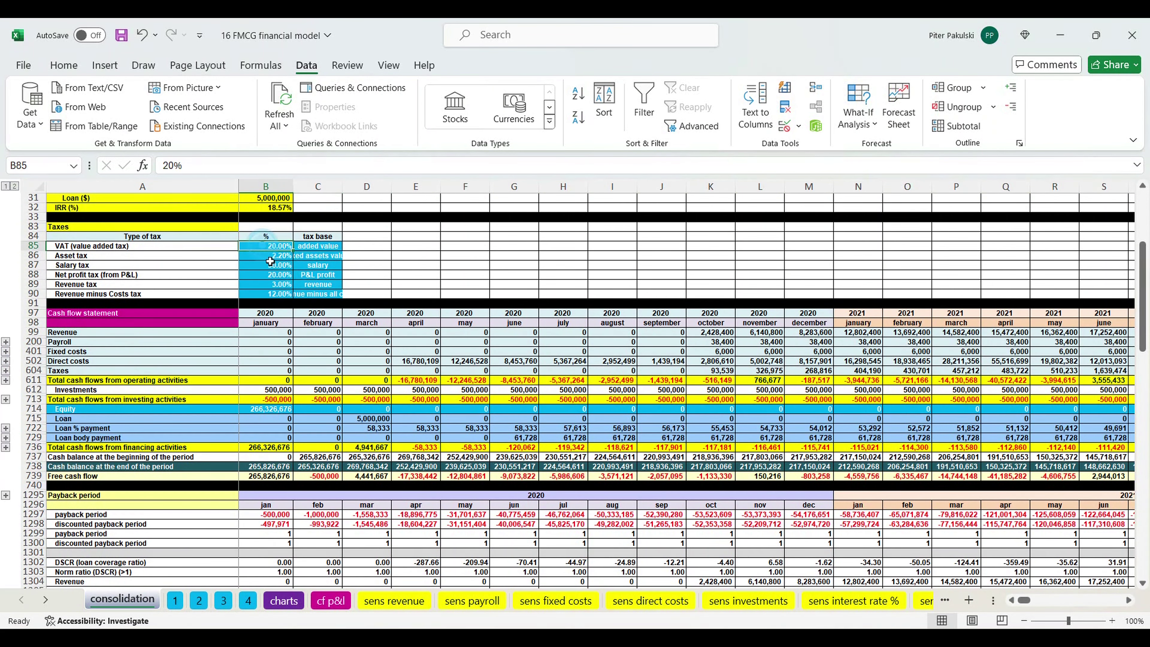
pyautogui.press('Down')
pyautogui.press('Down')
pyautogui.press('Down')
pyautogui.press('Down')
pyautogui.press('Down')
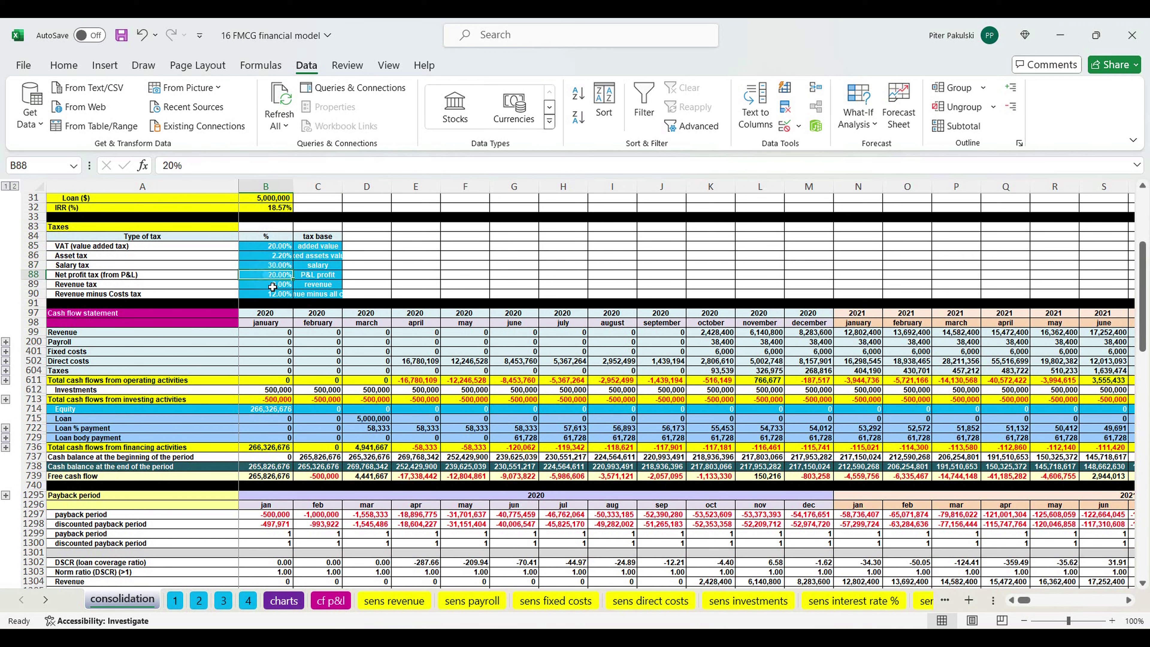
pyautogui.moveTo(51, 314); pyautogui.dragTo(51, 467)
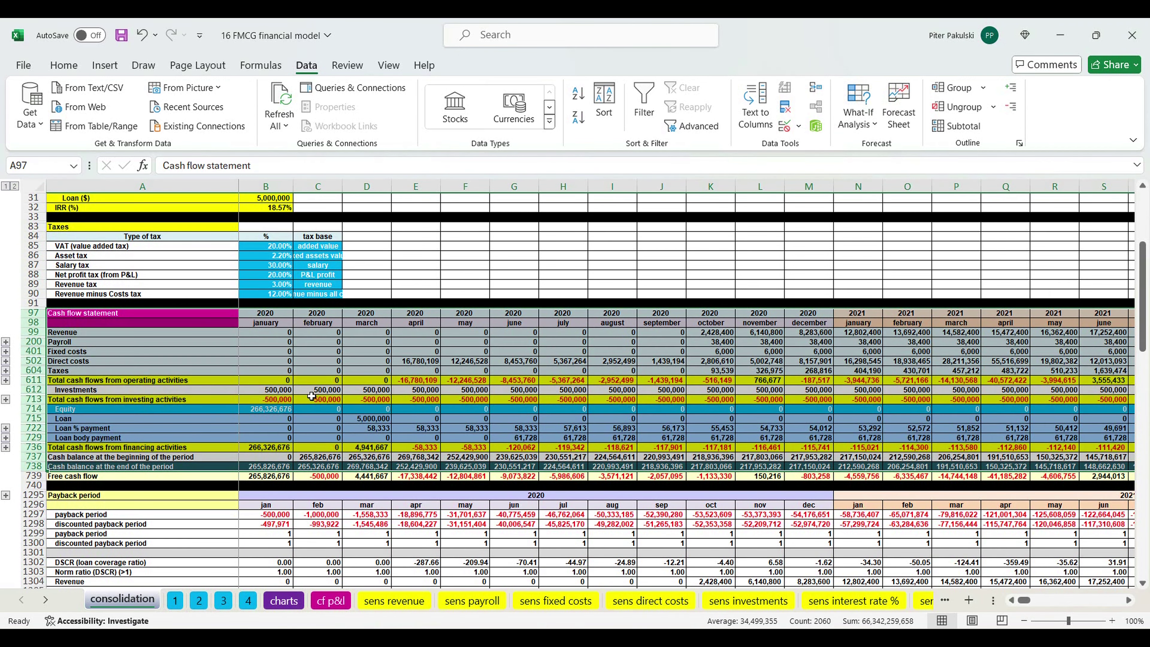
pyautogui.scroll(-3, 312, 396)
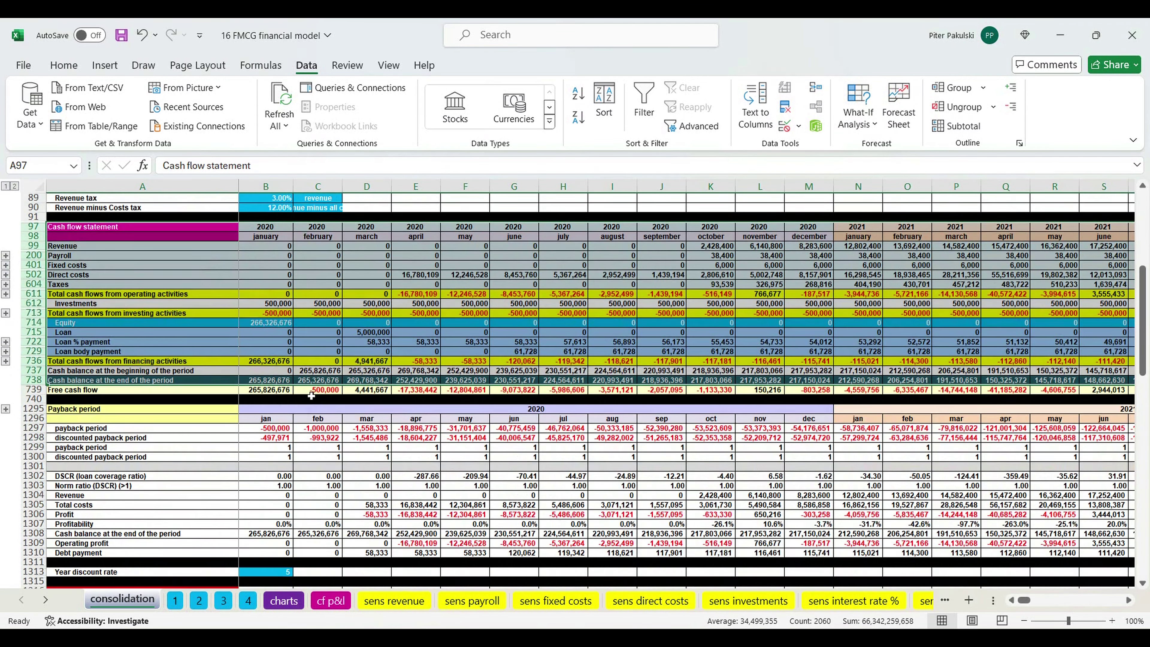
pyautogui.click(311, 442)
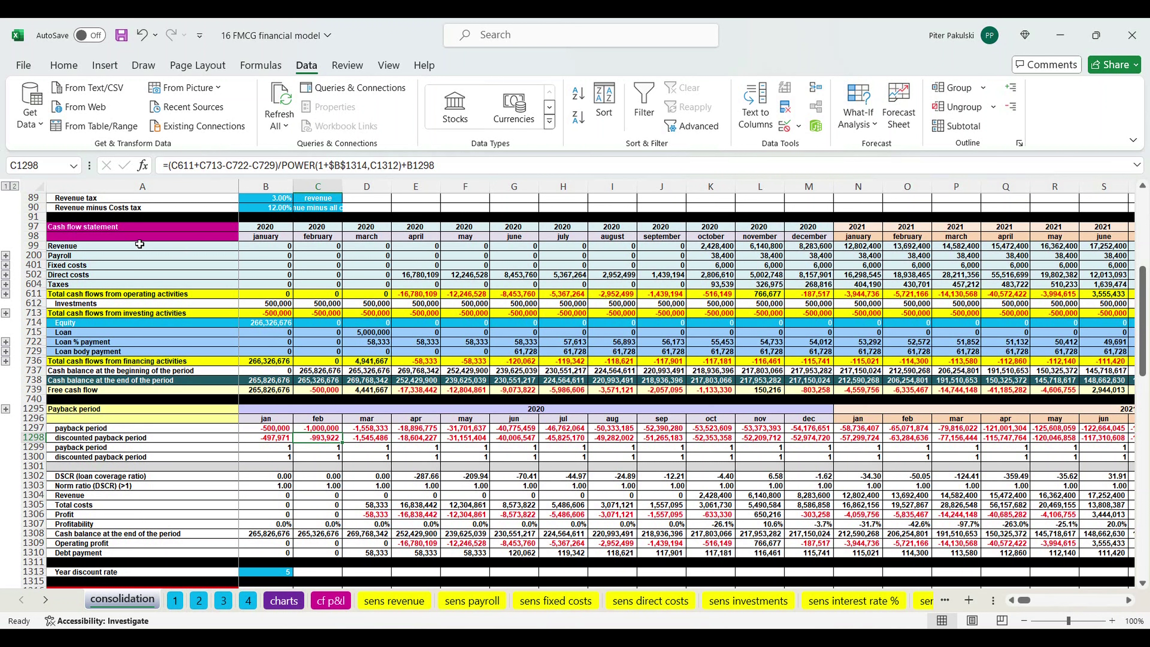
pyautogui.click(36, 246)
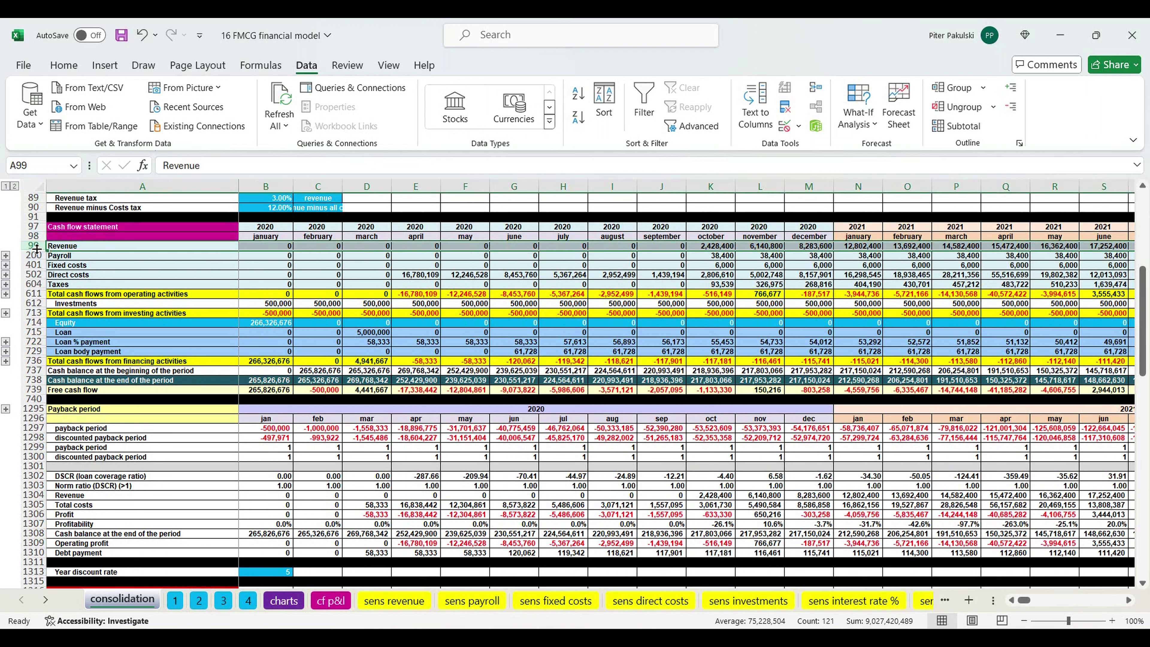
pyautogui.click(41, 274)
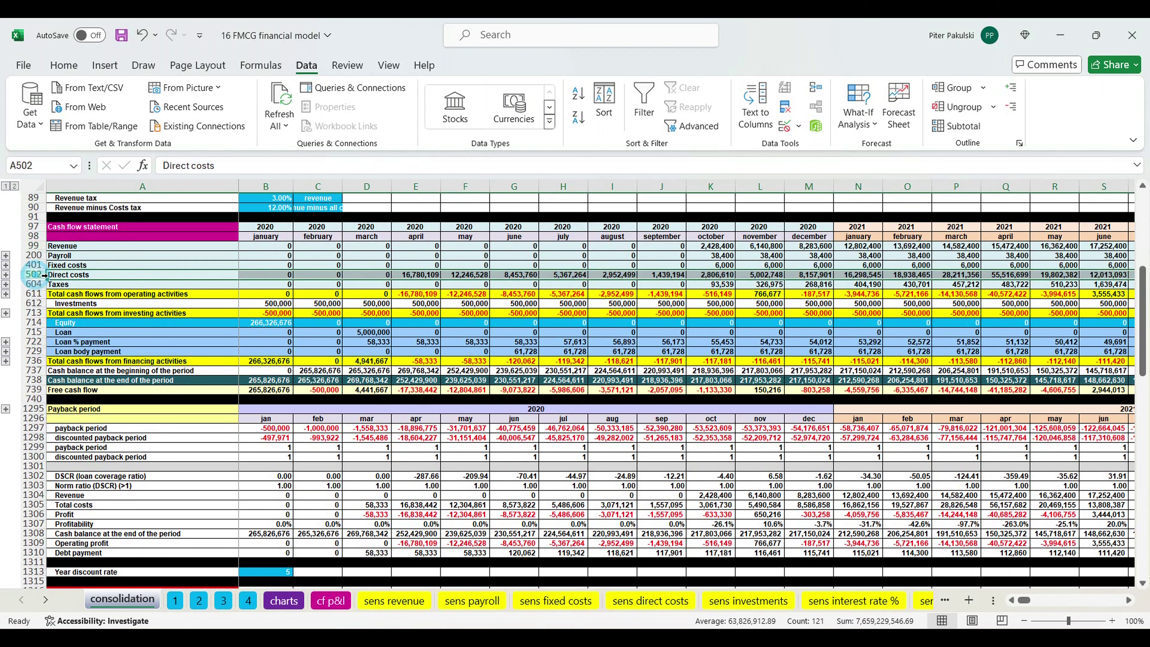
pyautogui.click(34, 266)
pyautogui.click(34, 256)
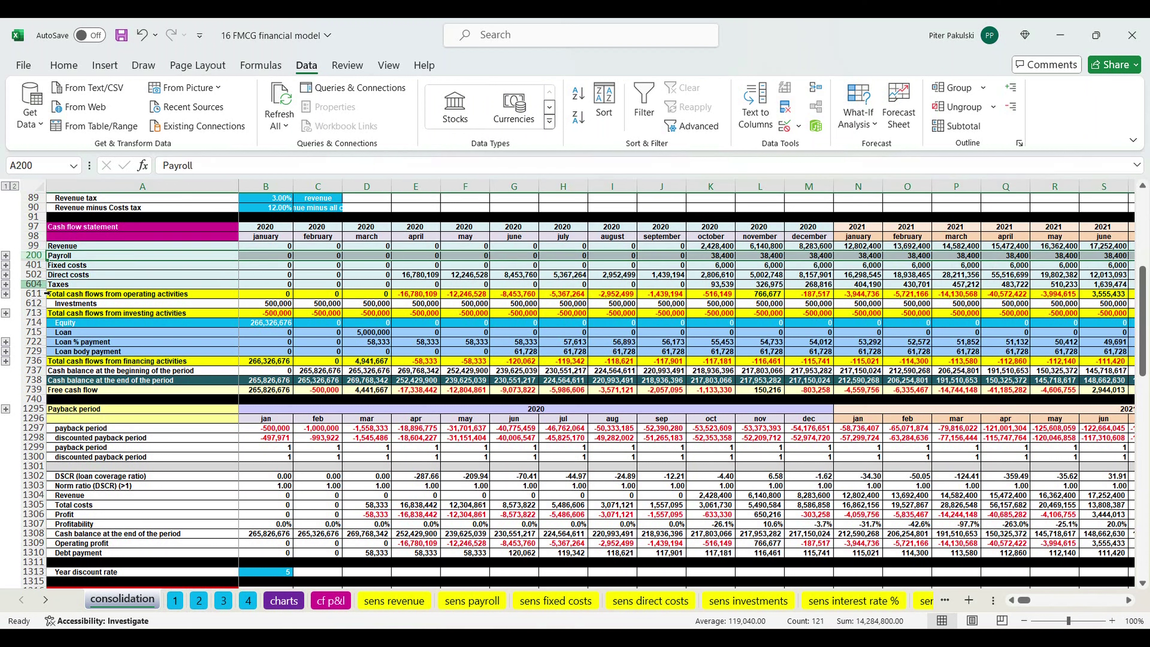
pyautogui.click(38, 285)
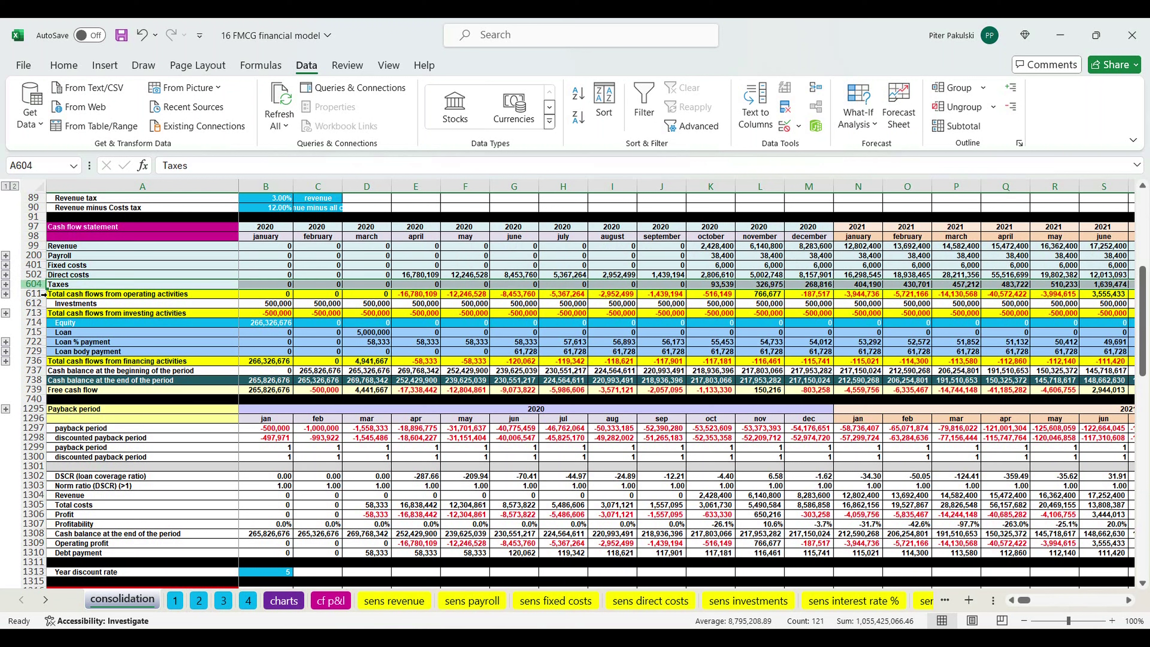
pyautogui.click(41, 293)
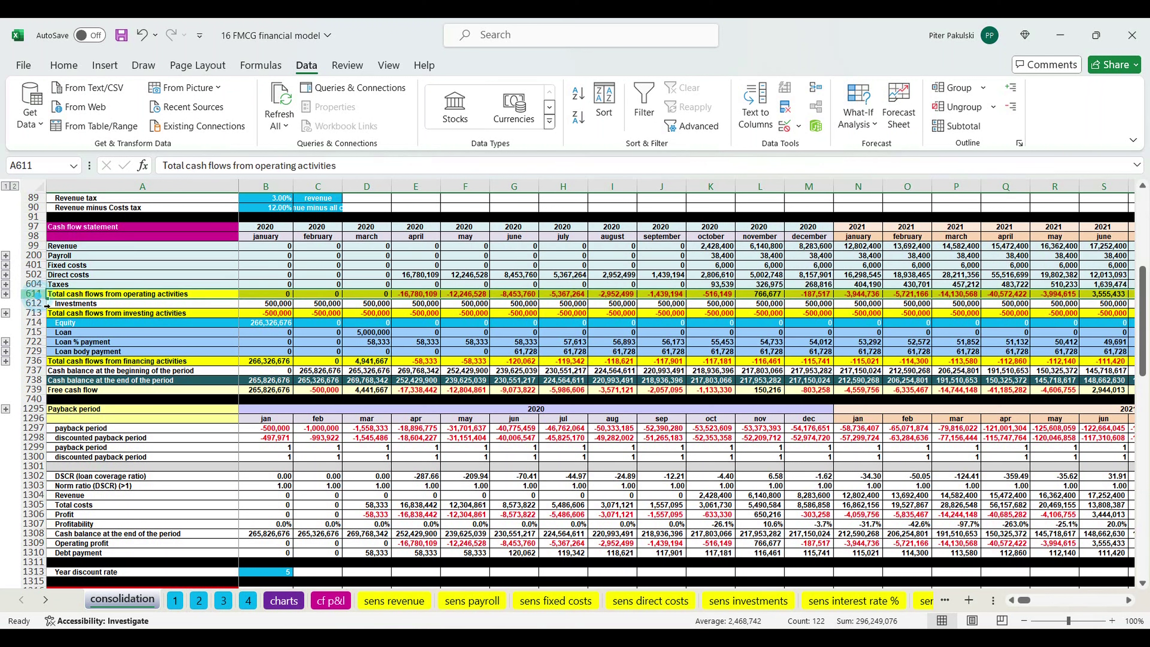
pyautogui.click(41, 380)
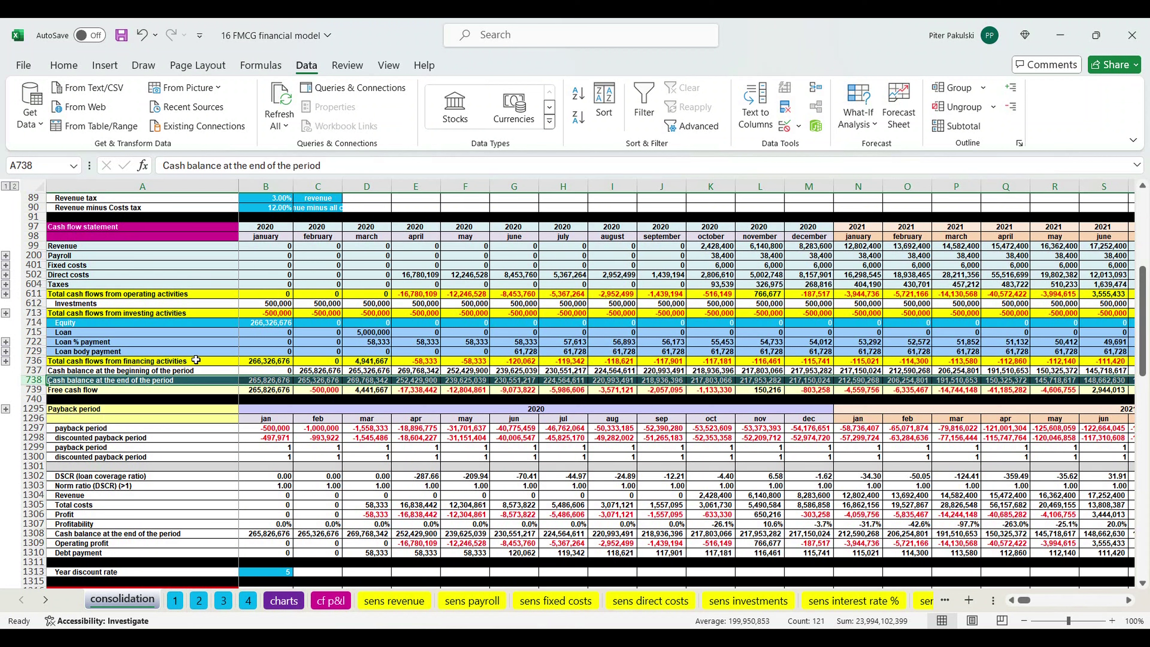
pyautogui.click(271, 327)
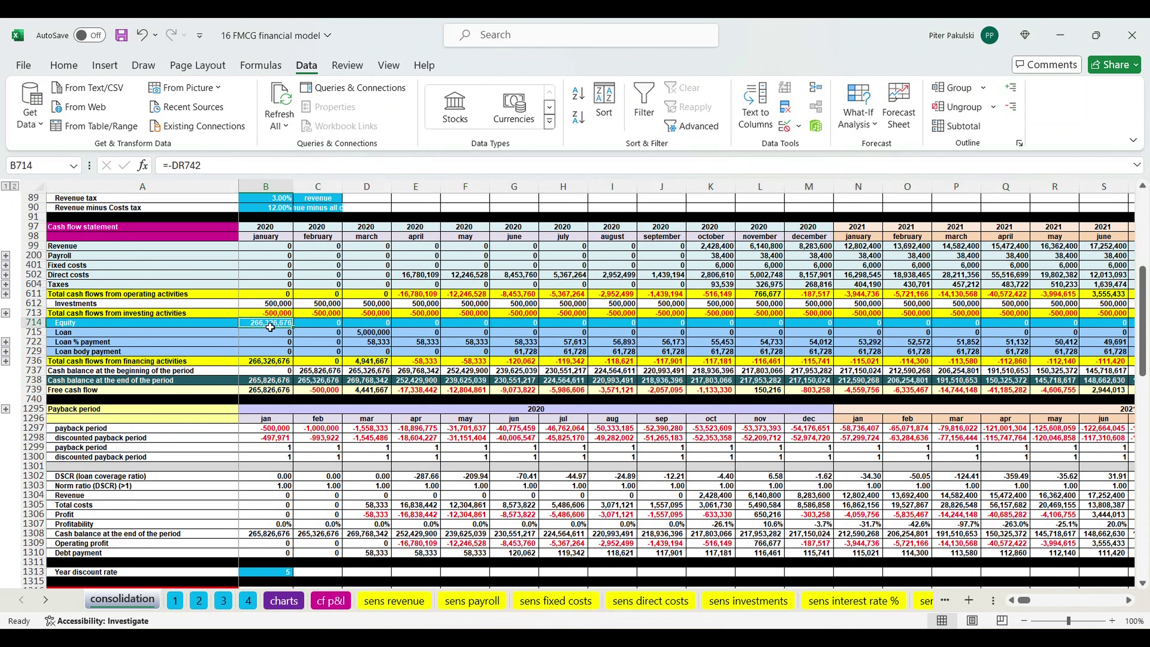
pyautogui.keyDown('ctrl'); pyautogui.click(376, 334); pyautogui.keyUp('ctrl')
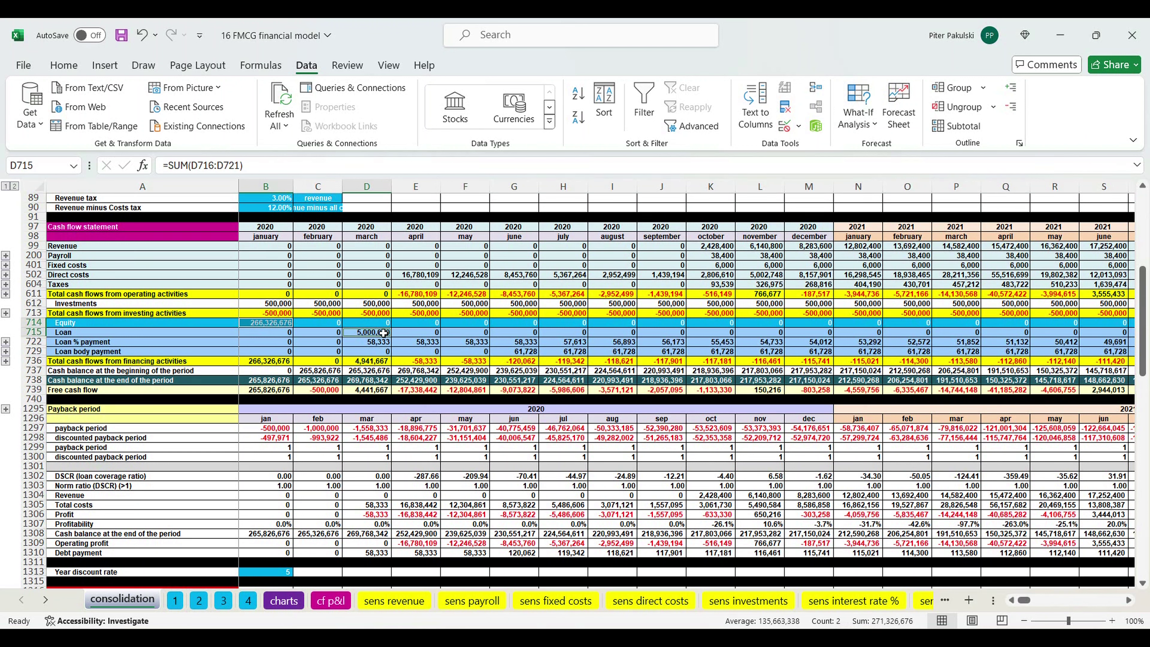
pyautogui.click(318, 342)
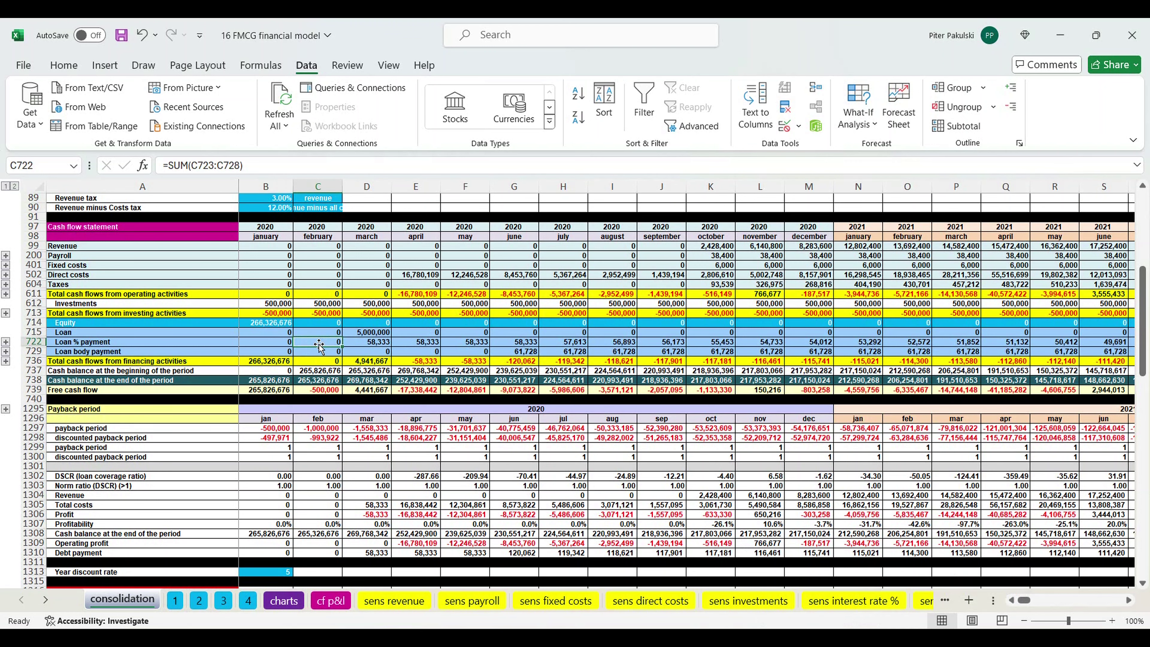
pyautogui.scroll(-9, 319, 346)
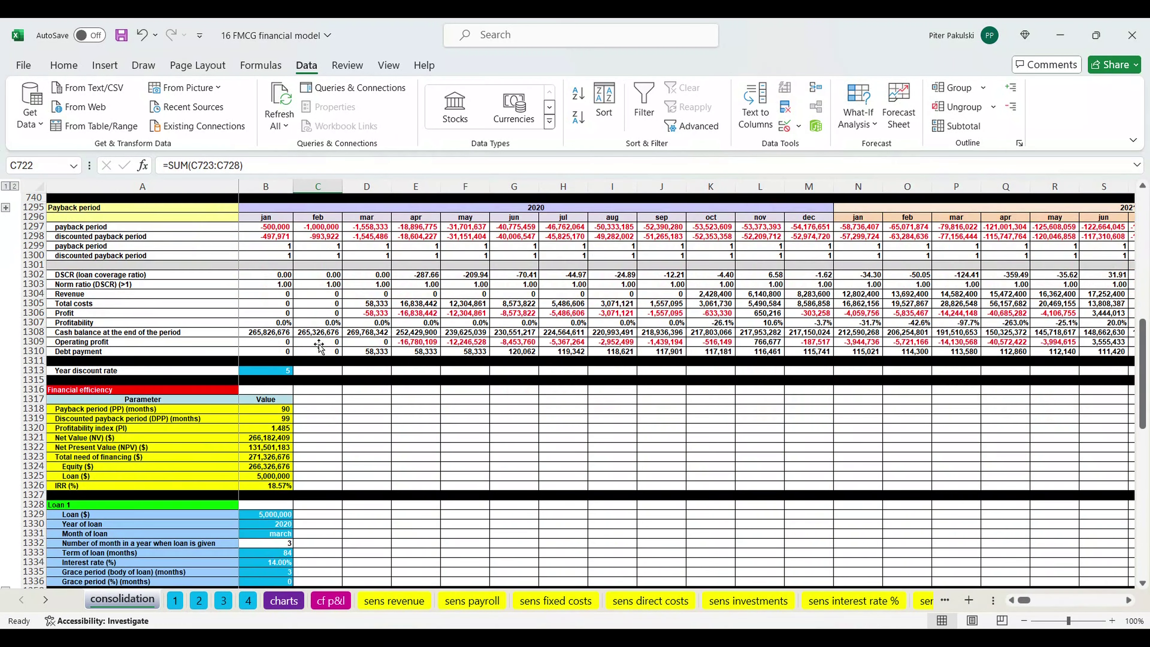
pyautogui.click(270, 460)
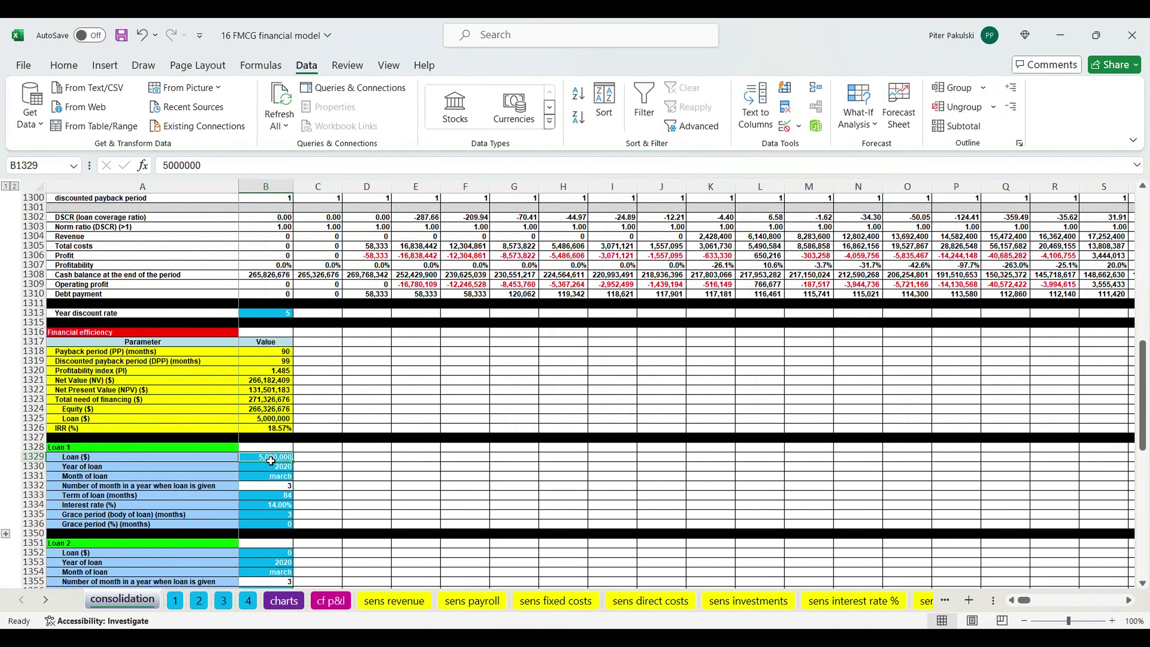
pyautogui.click(275, 469)
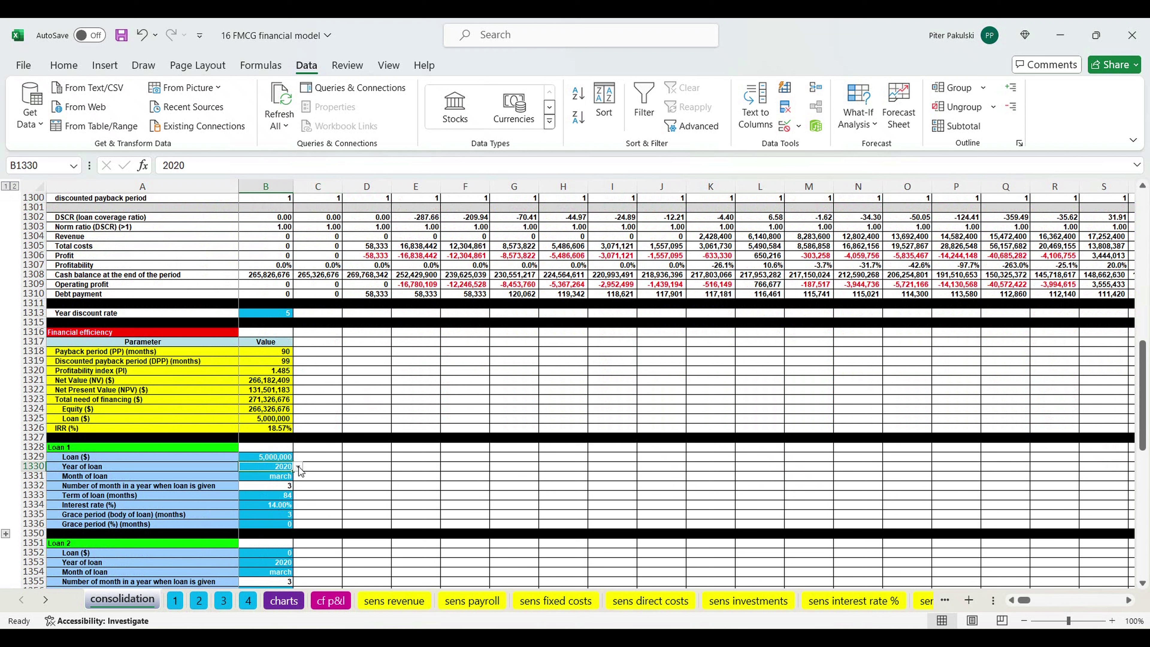
pyautogui.click(298, 467)
pyautogui.click(203, 470)
pyautogui.click(271, 482)
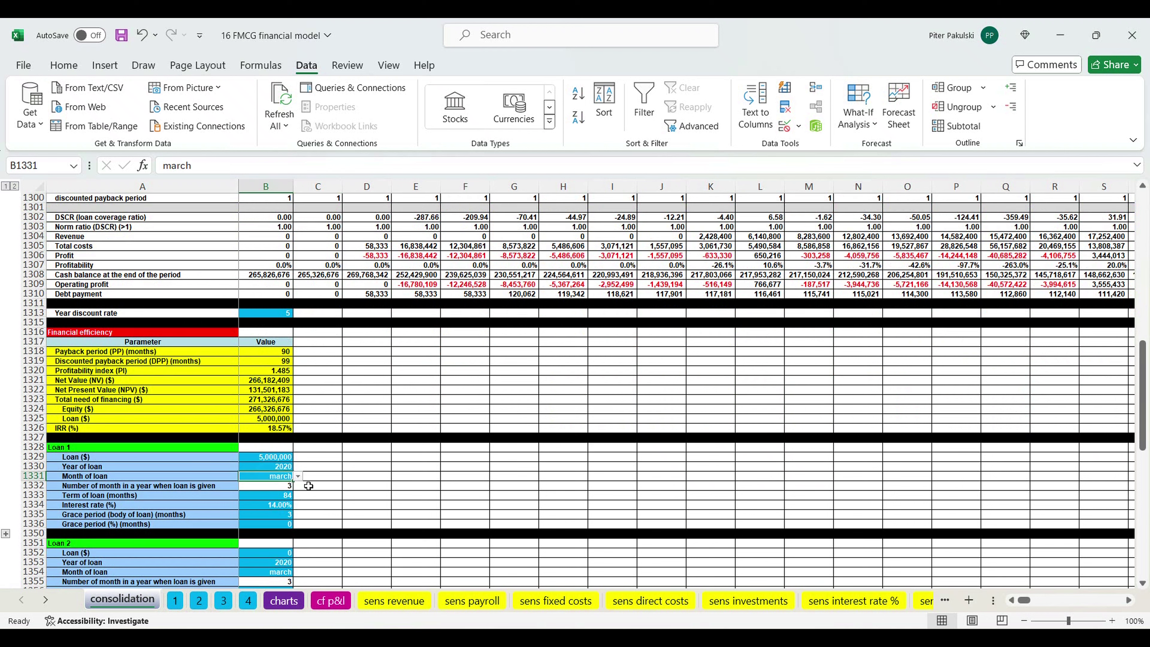
pyautogui.click(299, 479)
pyautogui.click(369, 476)
pyautogui.click(285, 498)
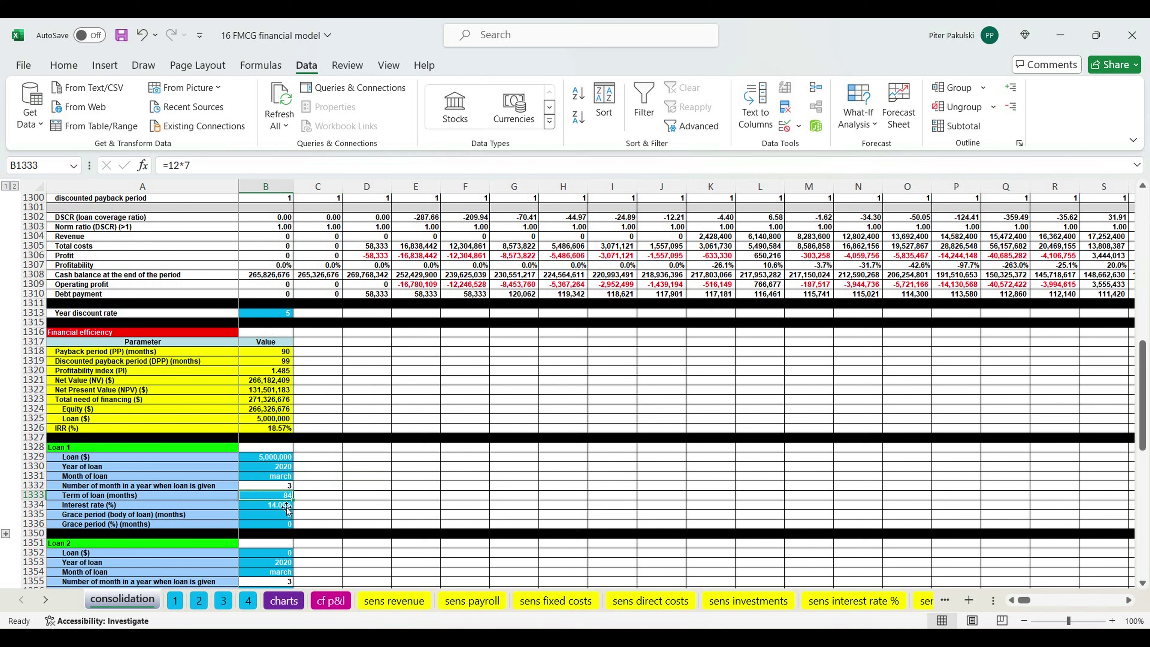
pyautogui.click(279, 508)
pyautogui.click(282, 516)
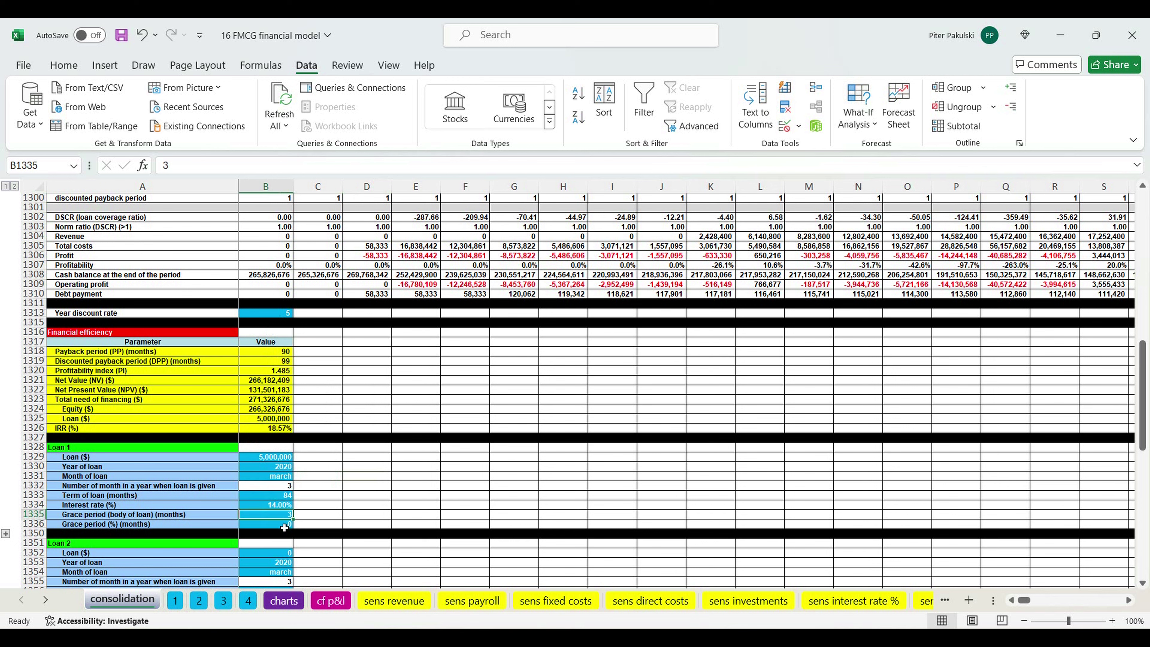
pyautogui.click(283, 524)
pyautogui.moveTo(261, 519); pyautogui.dragTo(268, 526)
pyautogui.click(360, 477)
pyautogui.scroll(5, 357, 471)
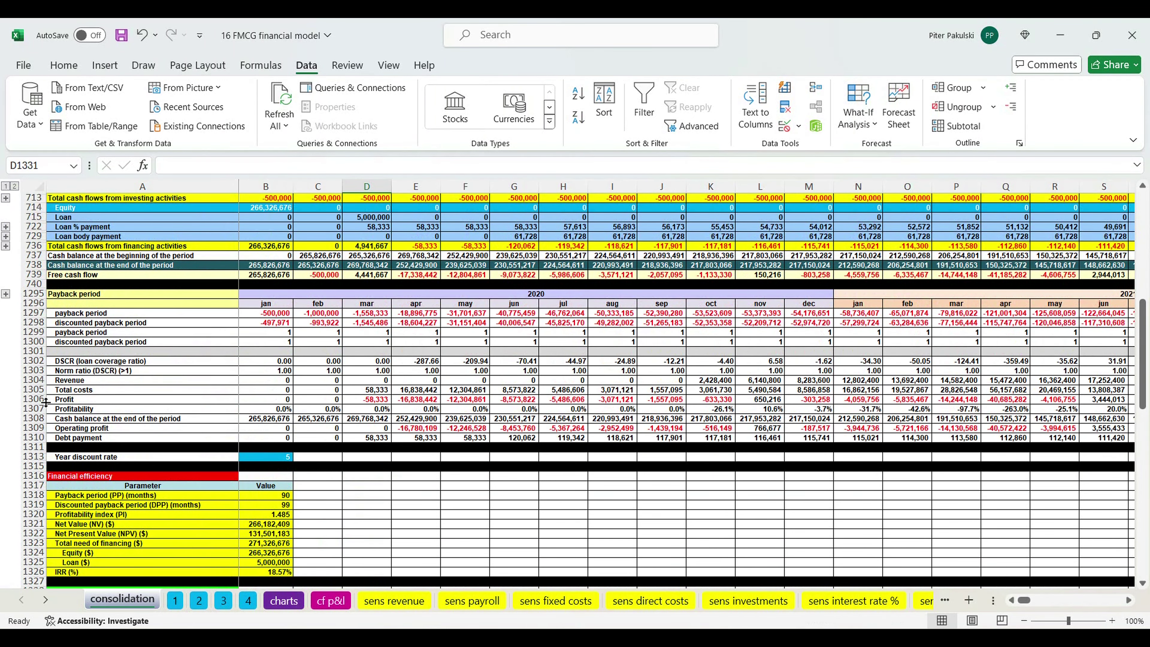
pyautogui.moveTo(37, 400); pyautogui.dragTo(40, 411)
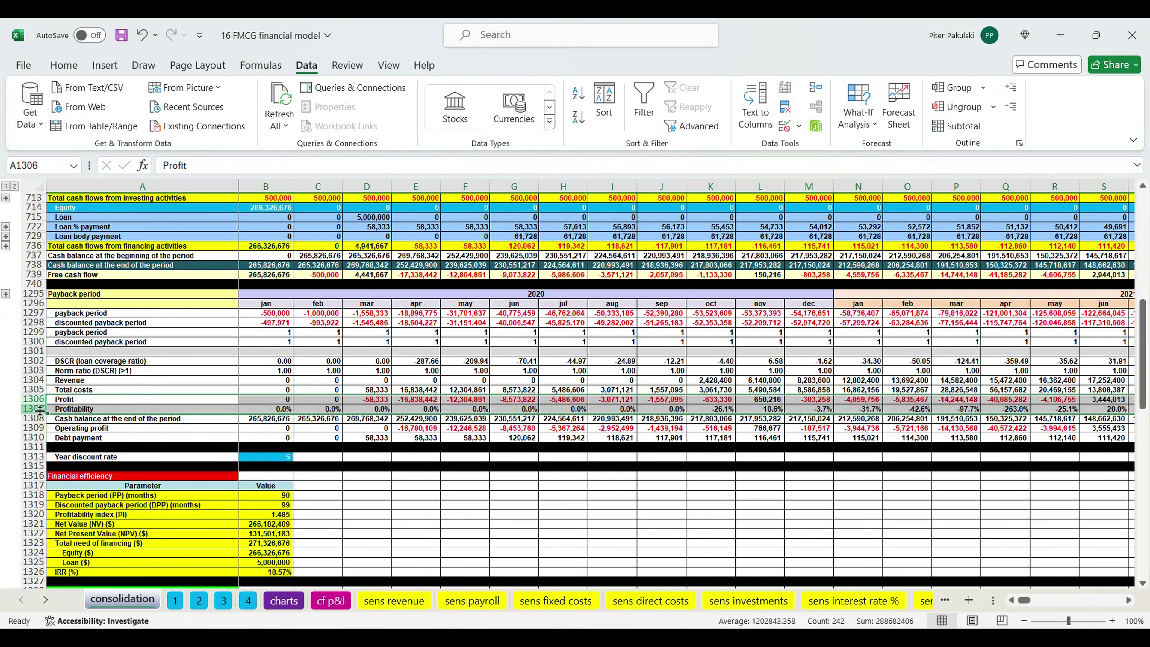
# Review the 5-year discount rate and Financial efficiency block, then show the payback periods chart.
pyautogui.click(271, 458)
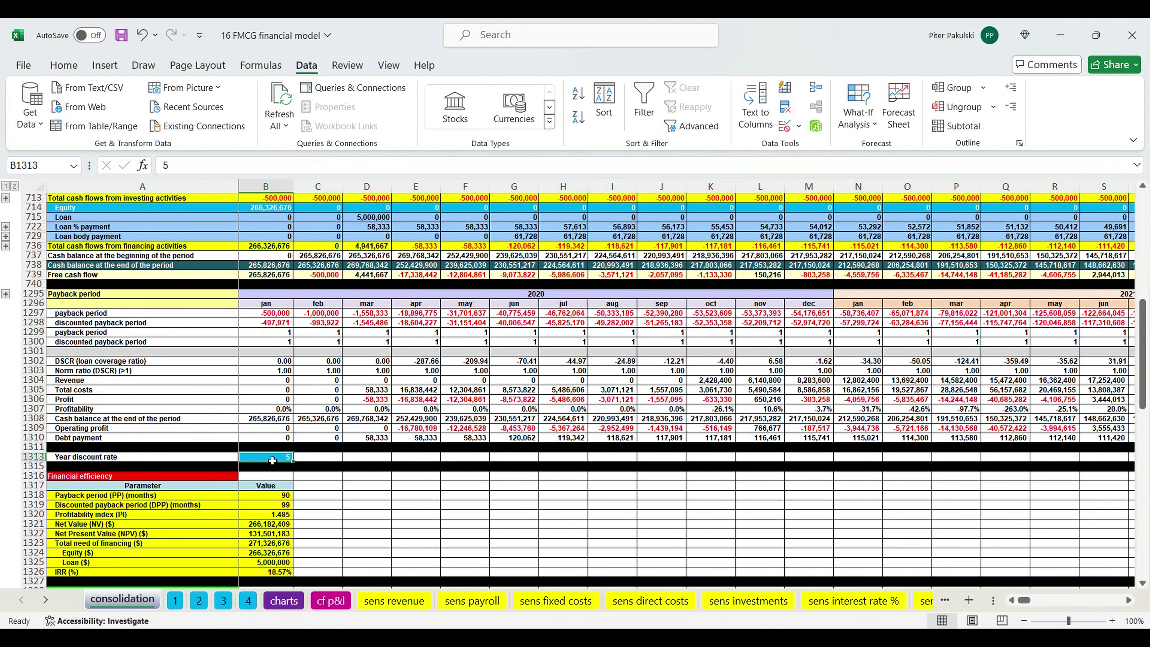
pyautogui.scroll(-4, 272, 460)
pyautogui.moveTo(217, 381); pyautogui.dragTo(276, 460)
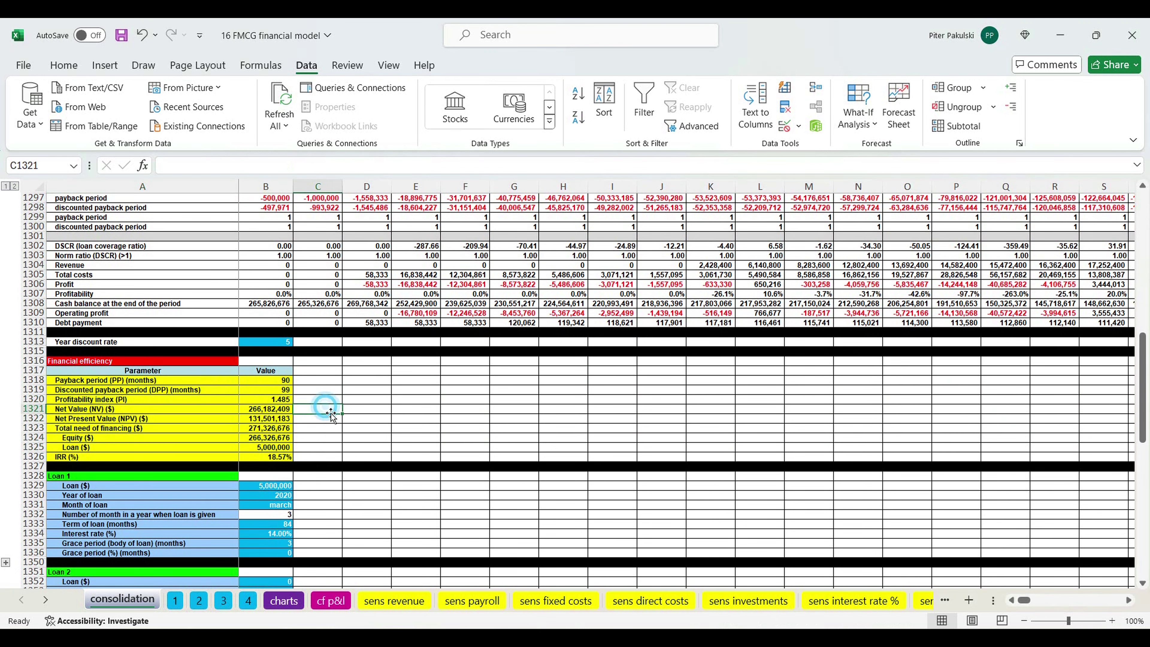
pyautogui.click(283, 600)
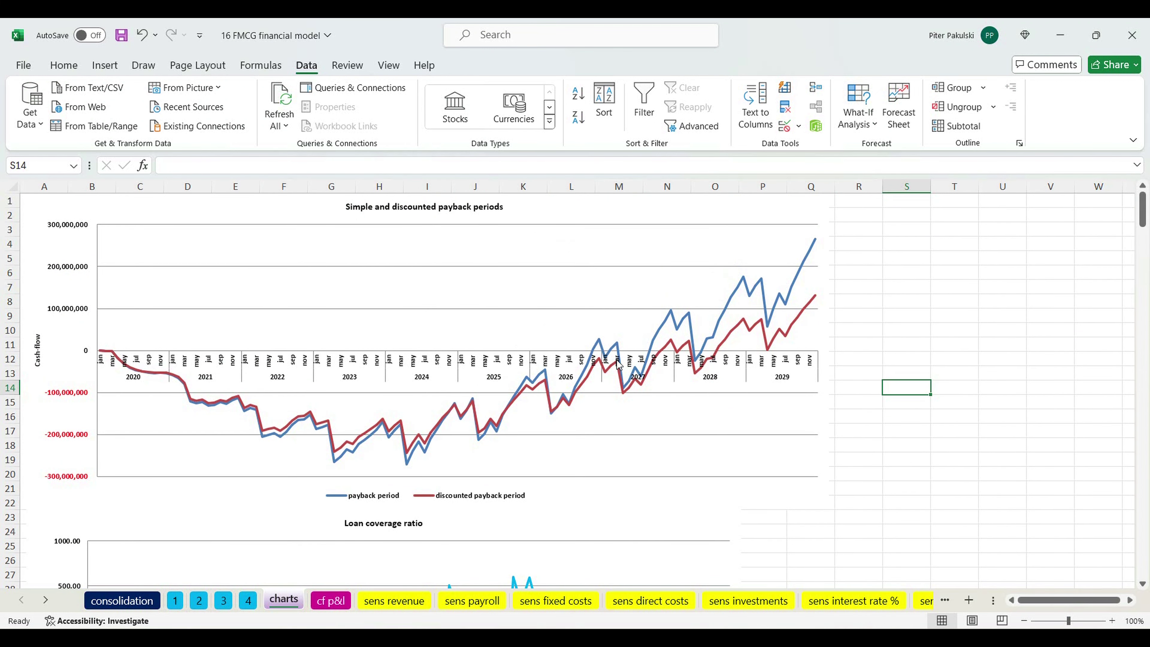
pyautogui.scroll(-4, 620, 367)
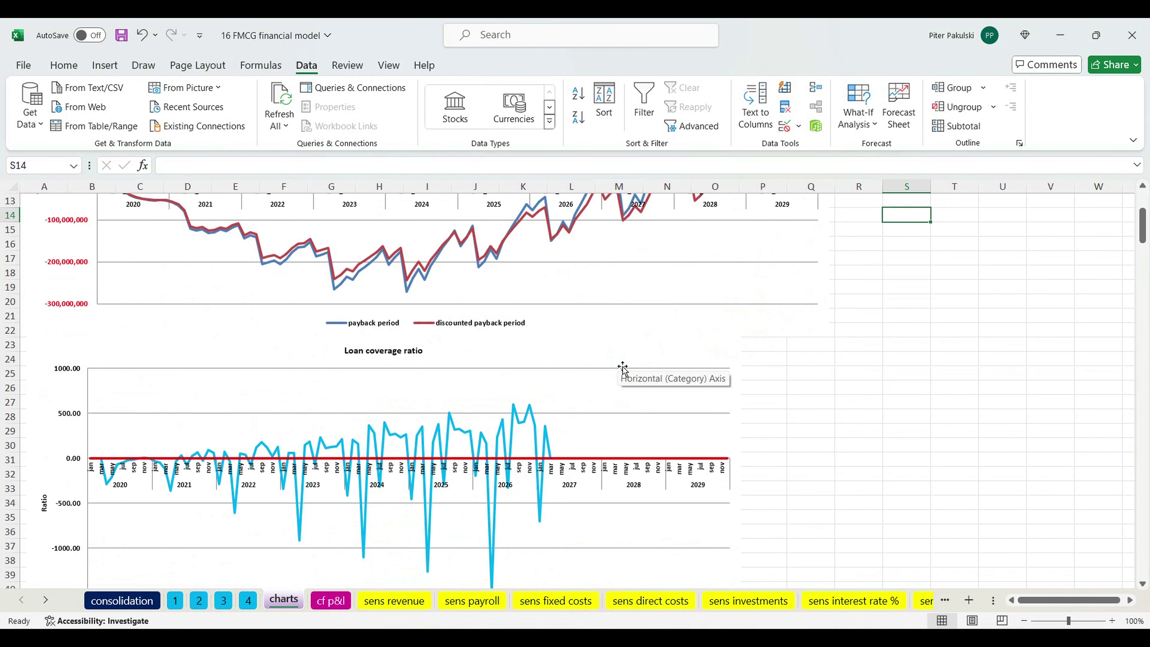
pyautogui.scroll(-10, 622, 367)
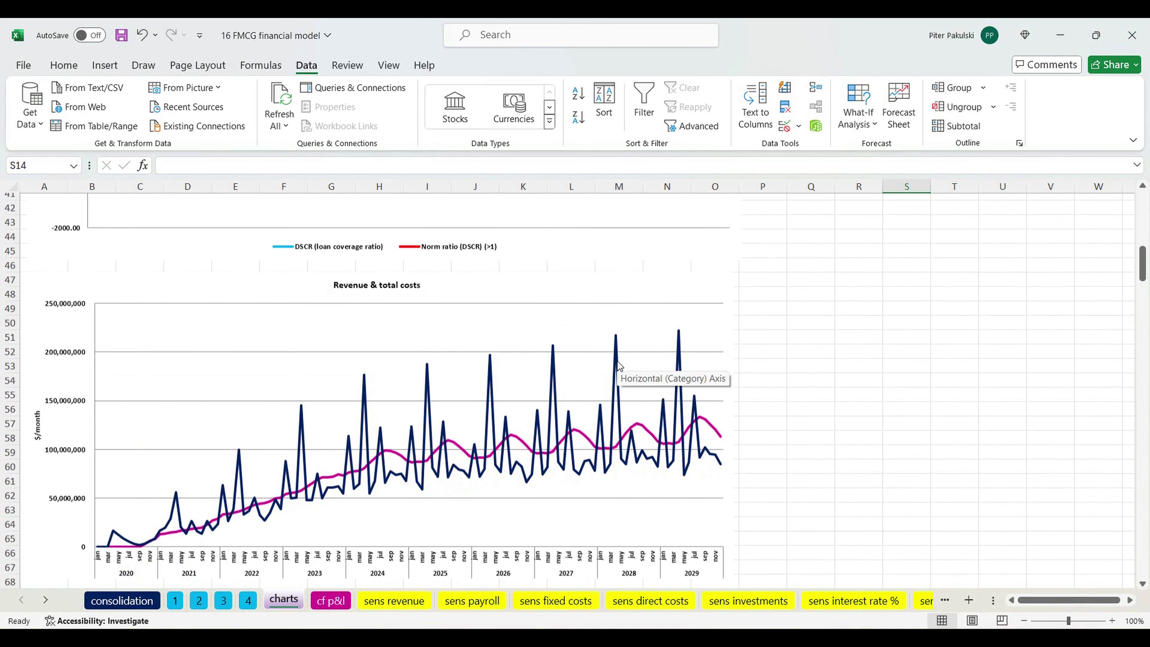
pyautogui.scroll(-9, 620, 367)
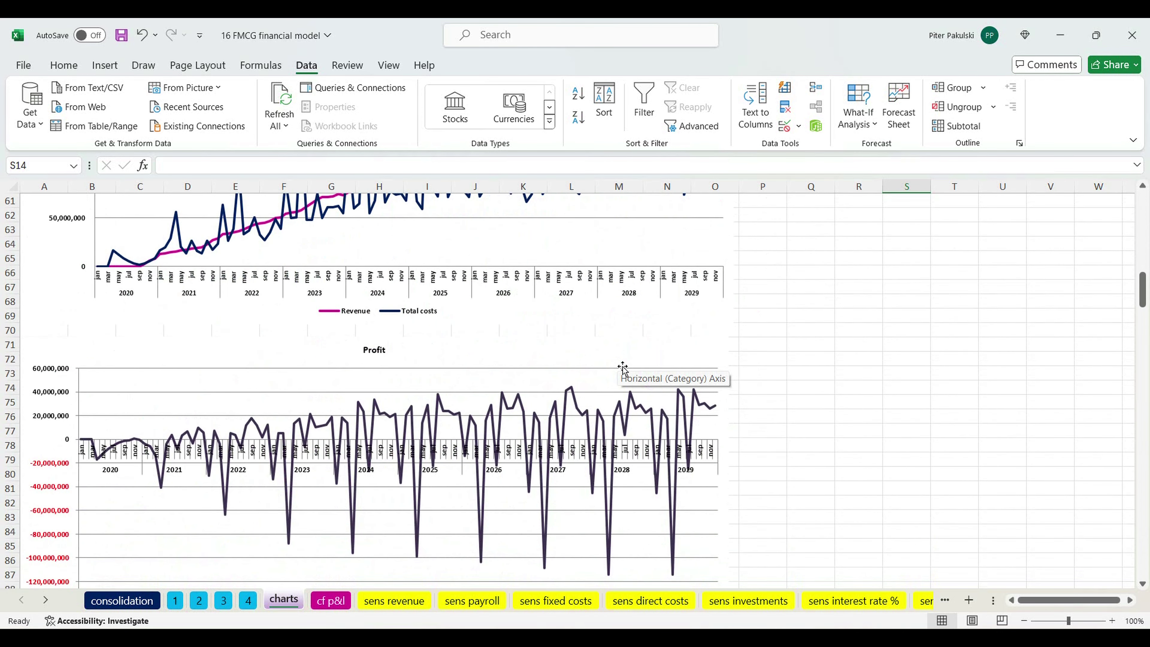
pyautogui.scroll(-11, 623, 368)
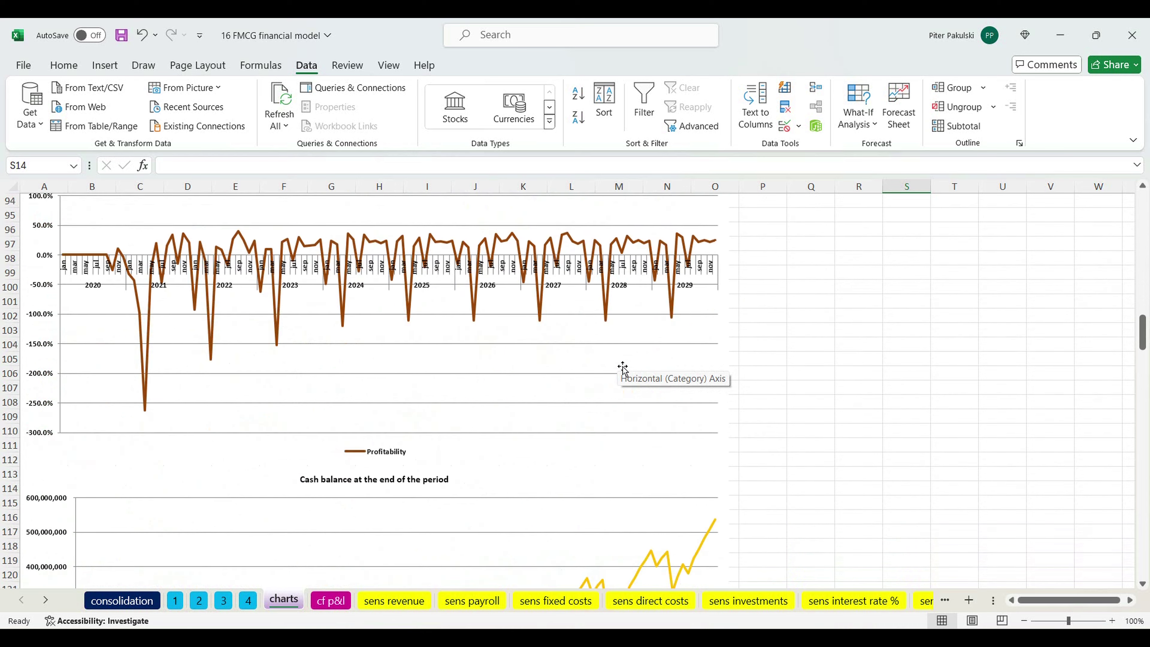
pyautogui.scroll(-8, 623, 368)
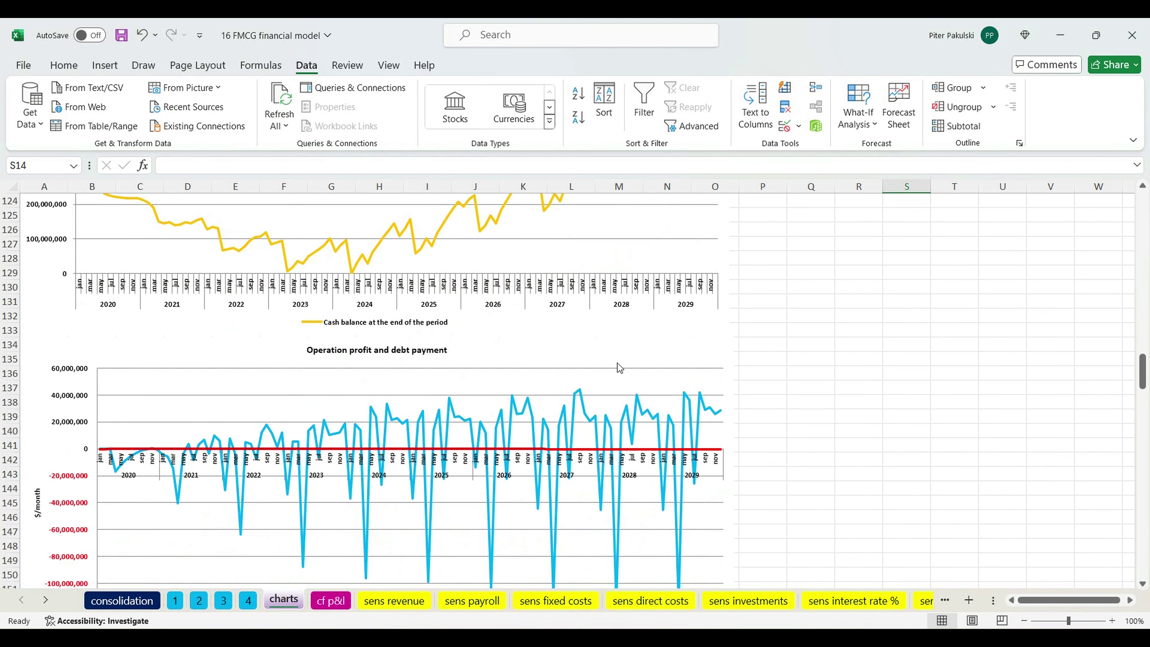
pyautogui.scroll(-12, 622, 371)
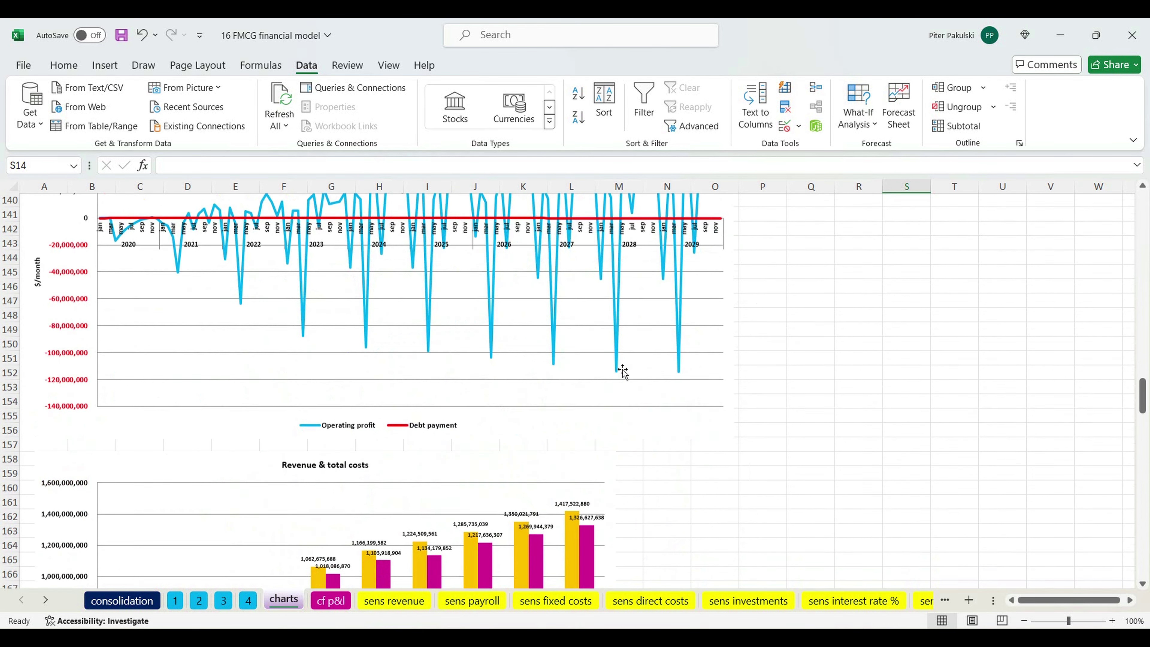
pyautogui.scroll(-14, 623, 371)
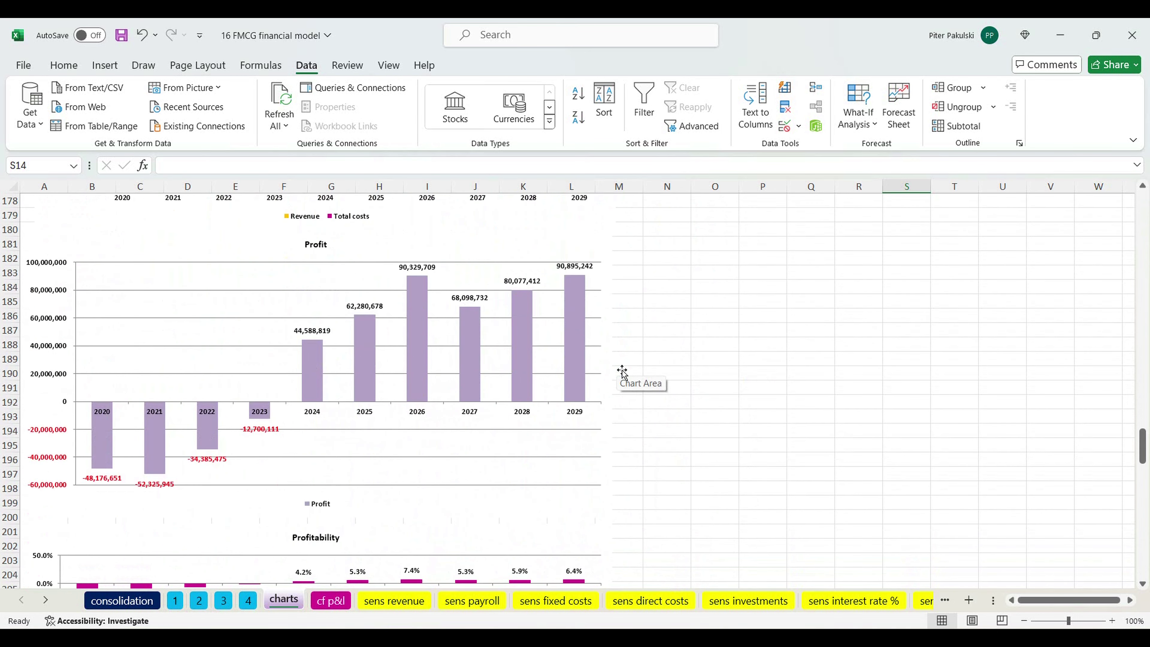
pyautogui.scroll(-12, 623, 371)
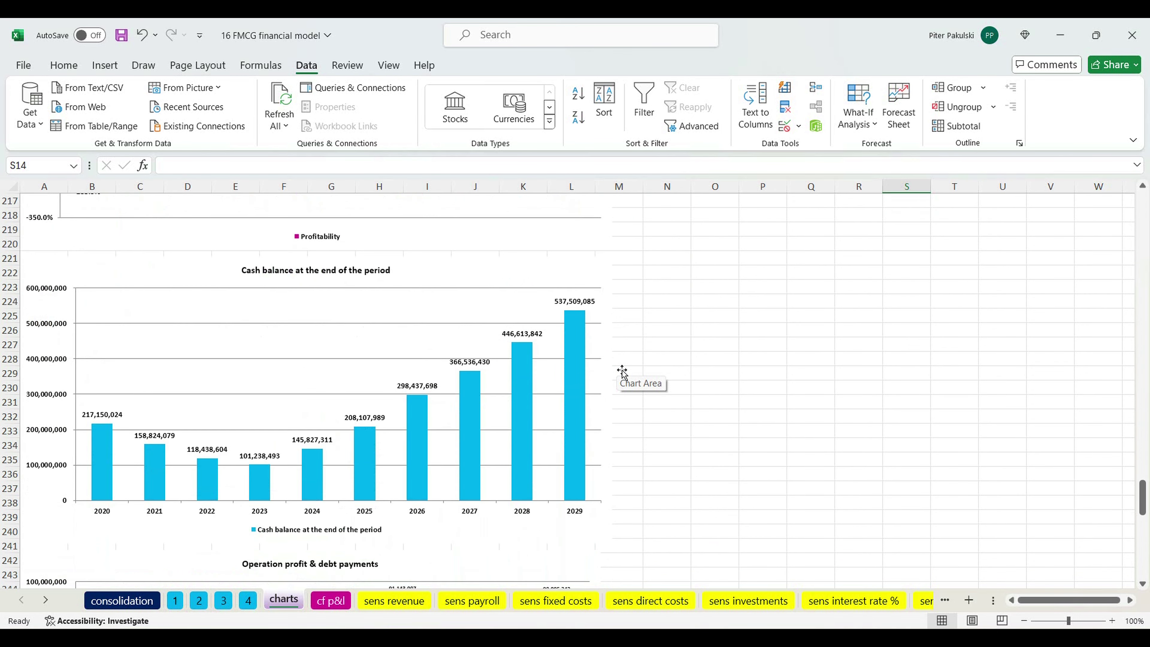
pyautogui.scroll(-3, 623, 370)
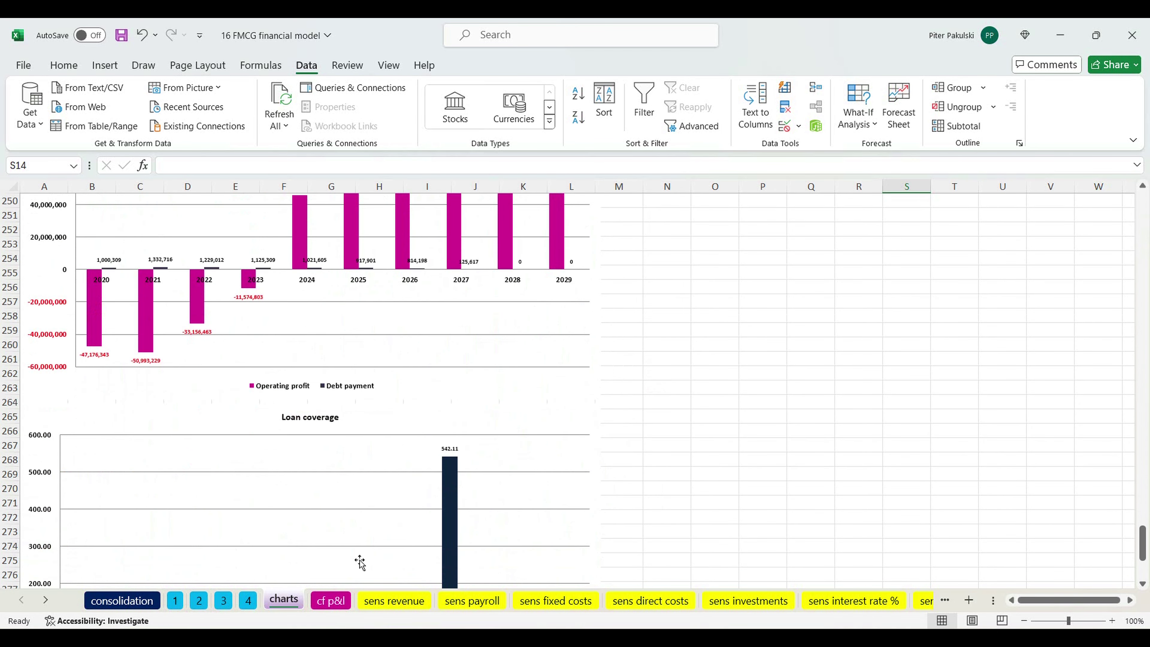
# On the cf p&l sheet, inspect the Cash flow, Profit & Loss and Parameter summary headings.
pyautogui.click(340, 600)
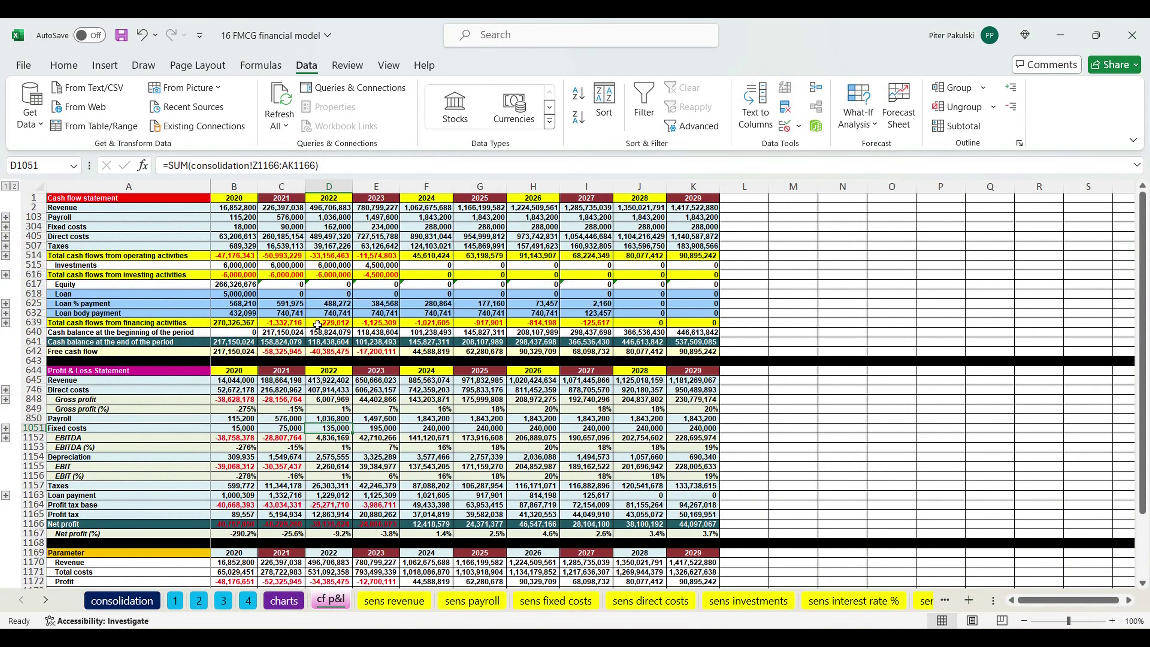
pyautogui.click(64, 202)
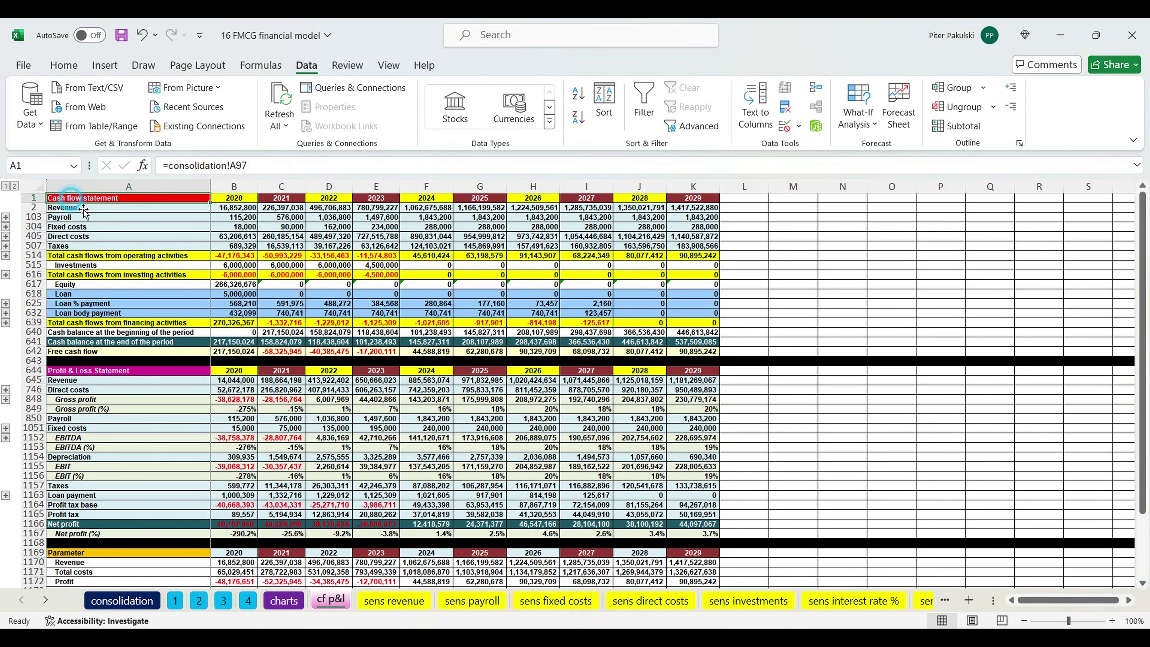
pyautogui.click(97, 371)
pyautogui.scroll(-5, 170, 401)
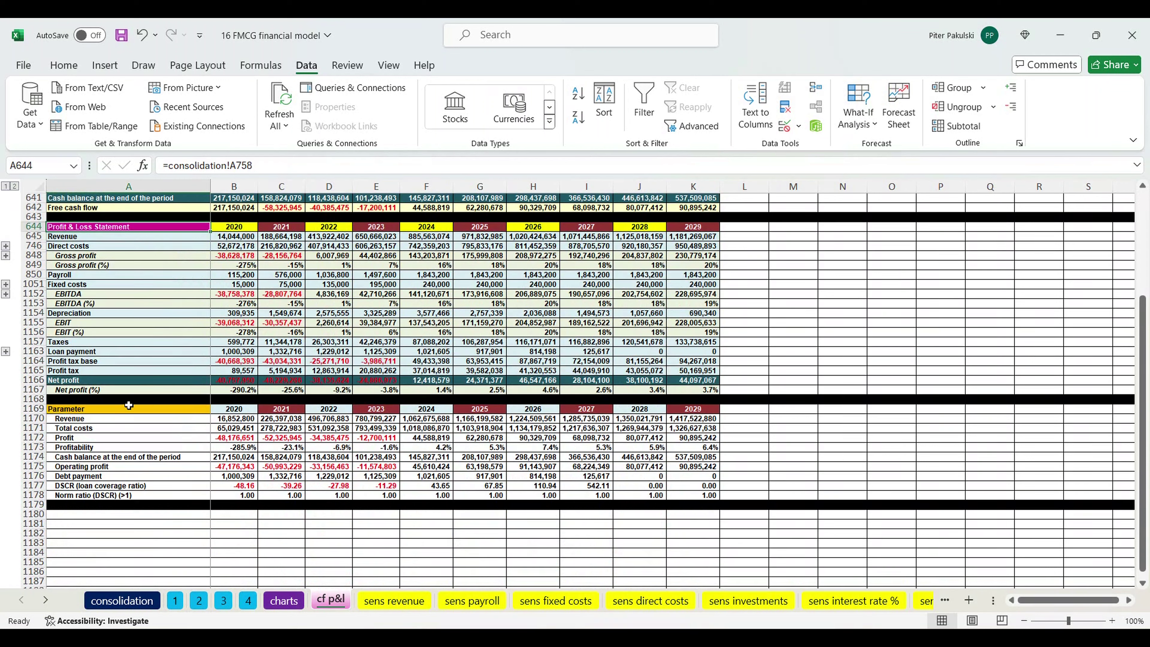
pyautogui.click(81, 410)
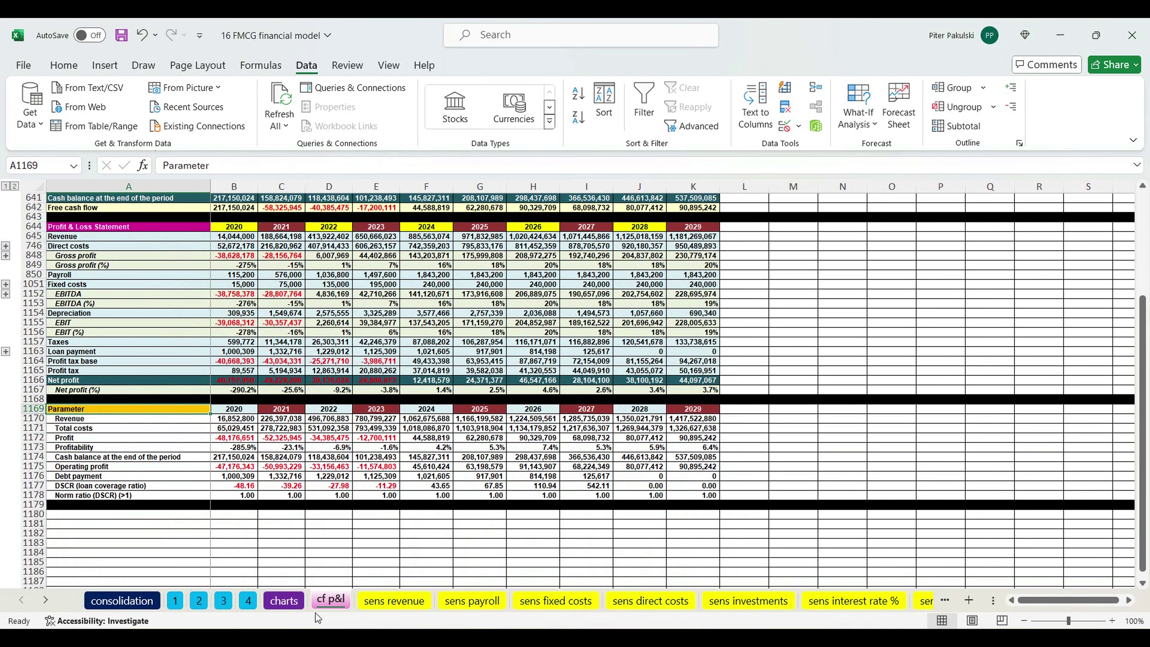
# Glance at the charts and cf p&l sheets again, ending on the consolidation sheet.
pyautogui.click(284, 601)
pyautogui.scroll(-5, 384, 508)
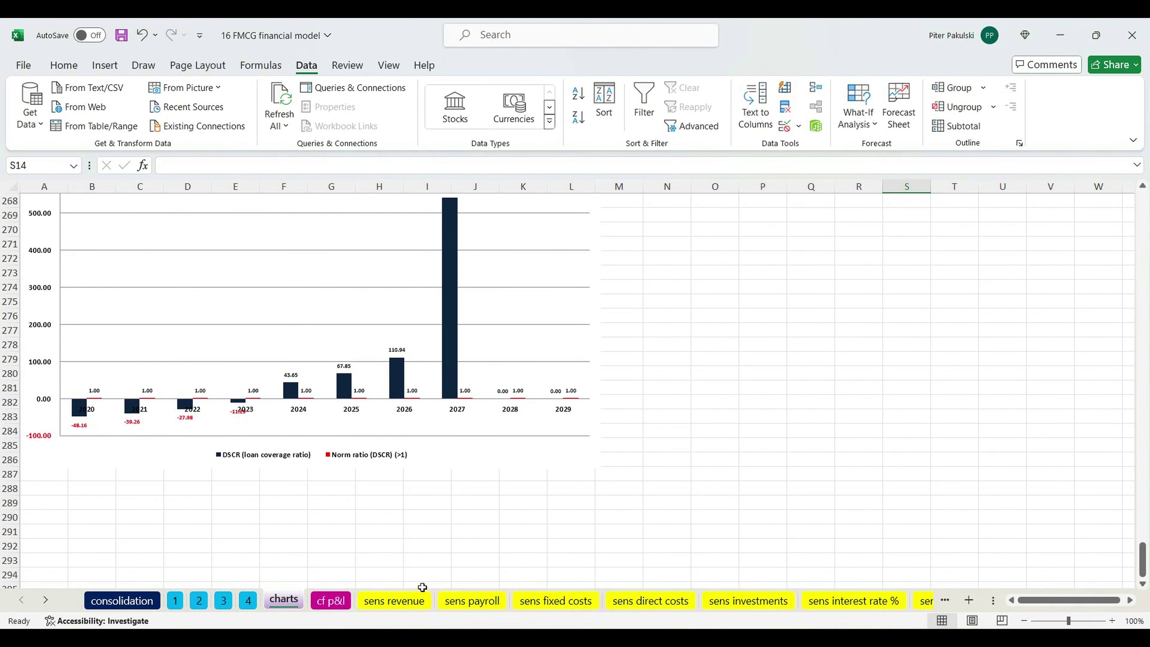
pyautogui.click(332, 602)
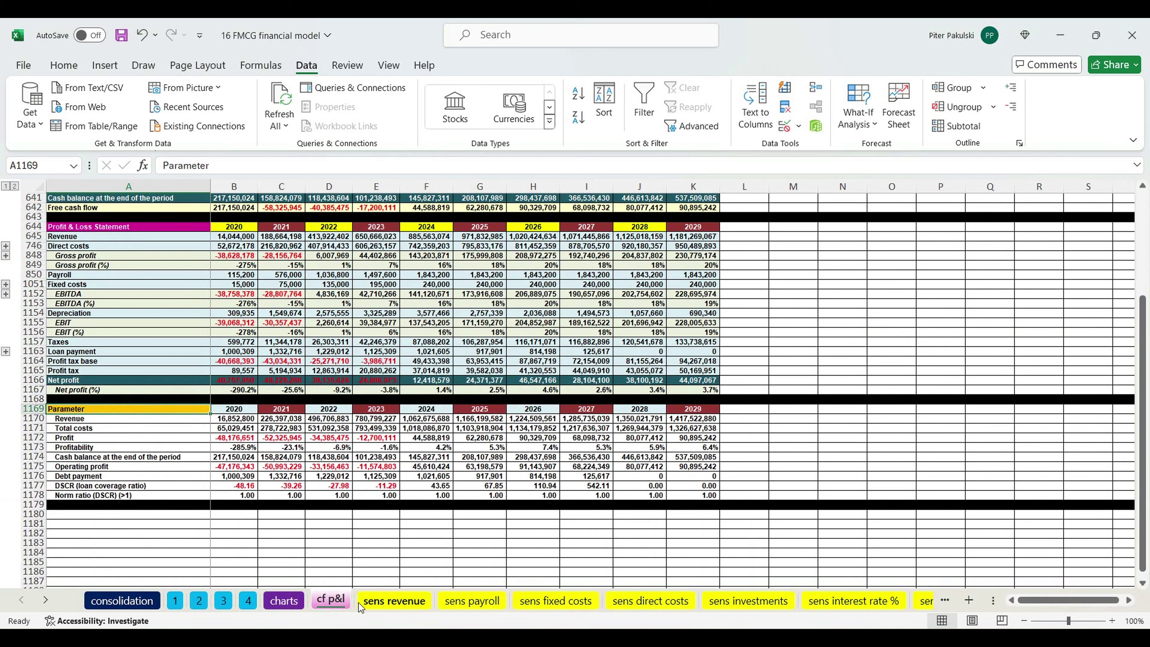
pyautogui.click(136, 602)
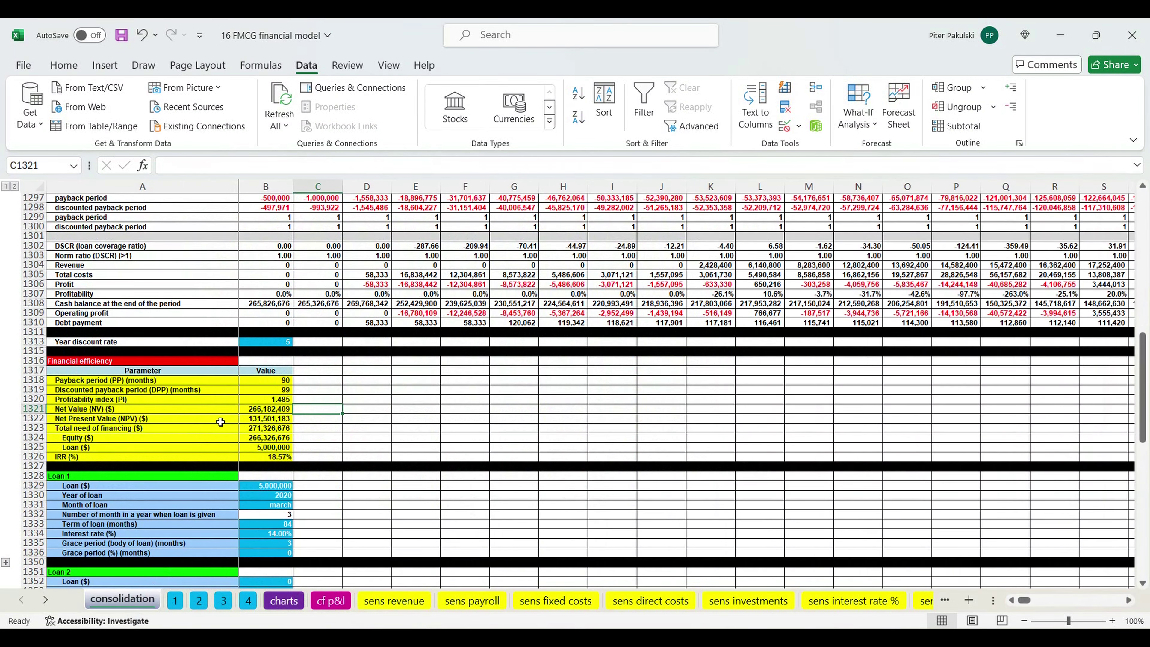
# Highlight the Financial efficiency block showing NPV 131,501,183 and IRR 18.57%, then deselect it.
pyautogui.moveTo(207, 381); pyautogui.dragTo(285, 455)
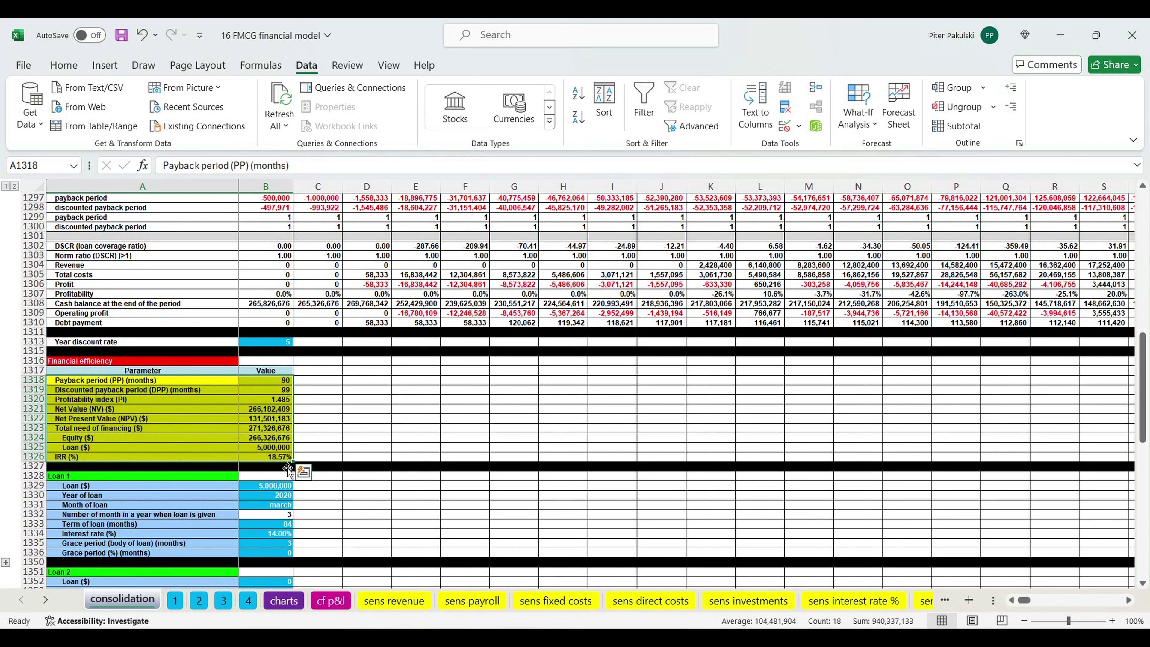
pyautogui.click(323, 410)
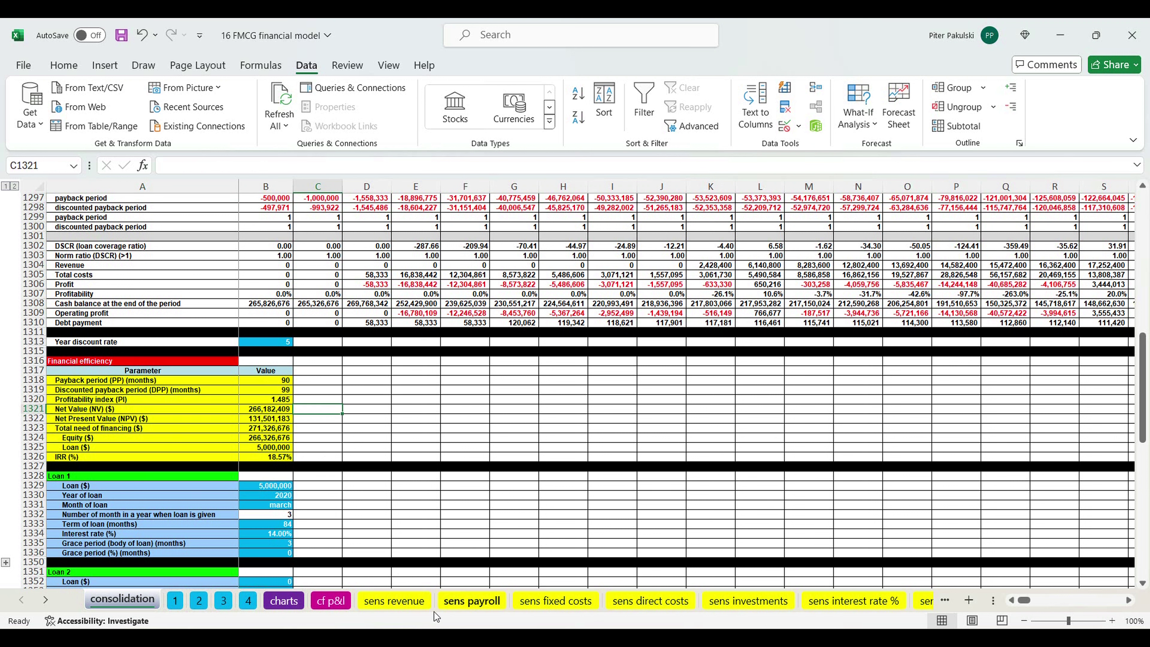
# Browse the revenue, fixed costs, payroll, investments, interest rate % and loan amount sensitivity sheets, returning to sens revenue.
pyautogui.click(406, 605)
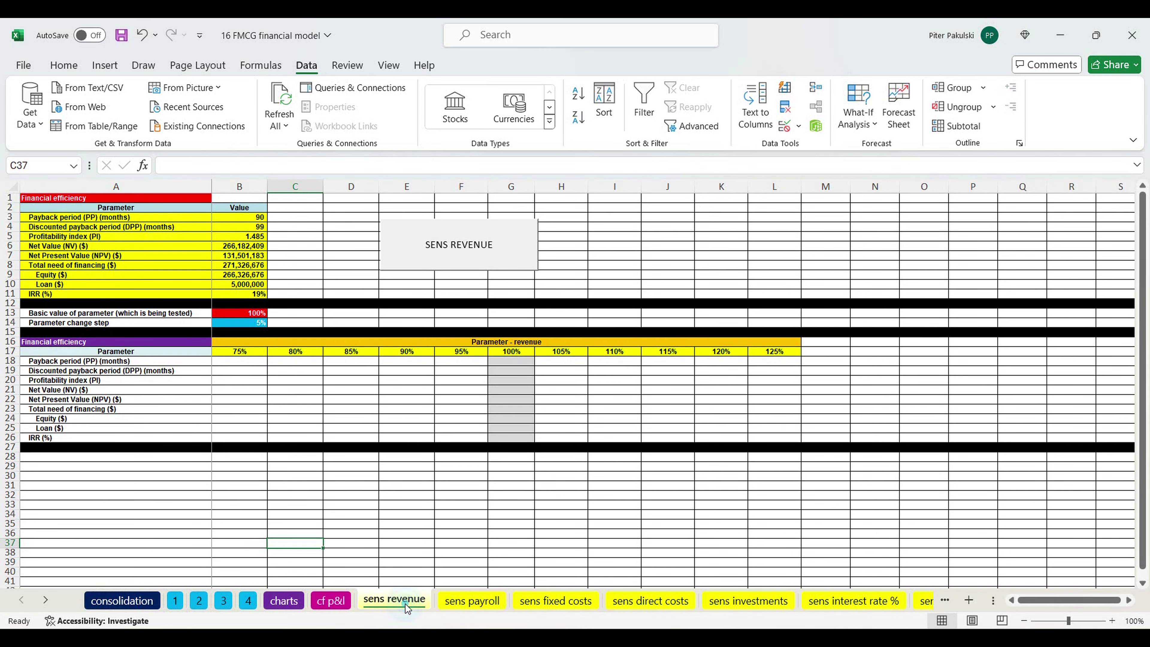
pyautogui.click(566, 603)
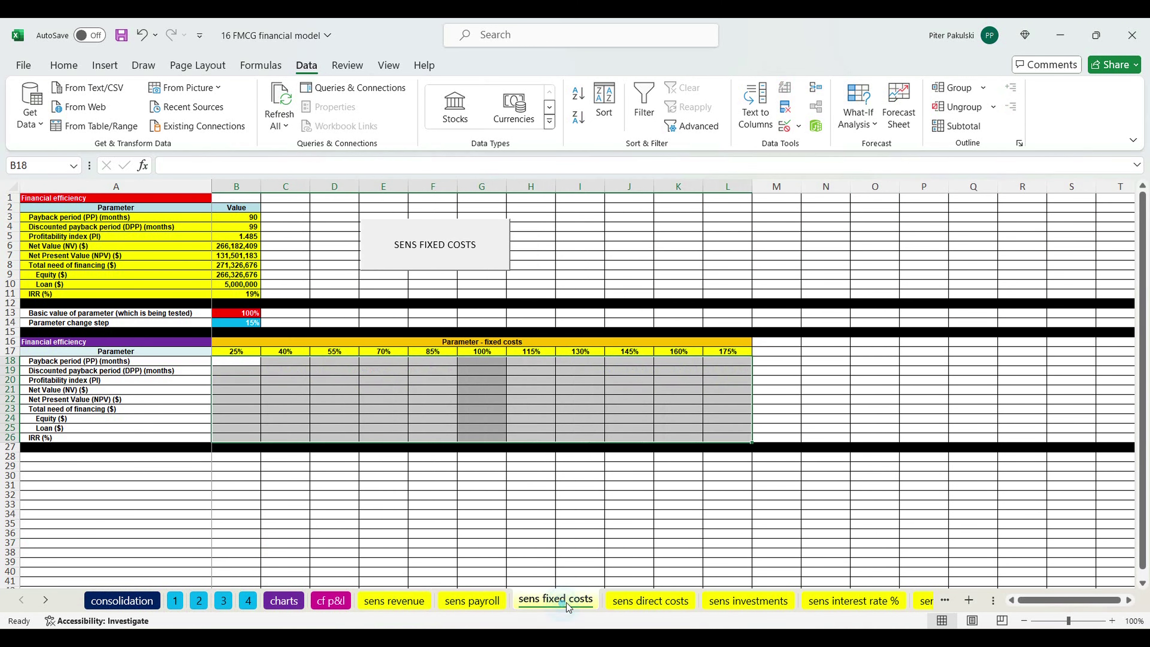
pyautogui.click(647, 602)
pyautogui.click(453, 603)
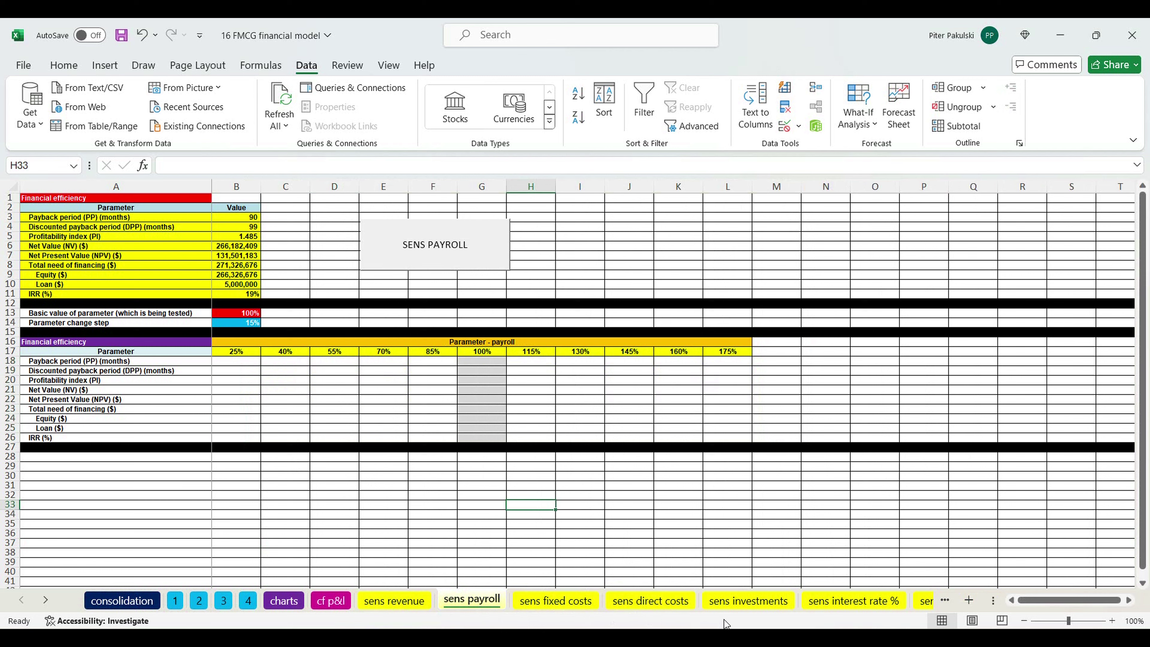
pyautogui.click(733, 610)
pyautogui.click(850, 612)
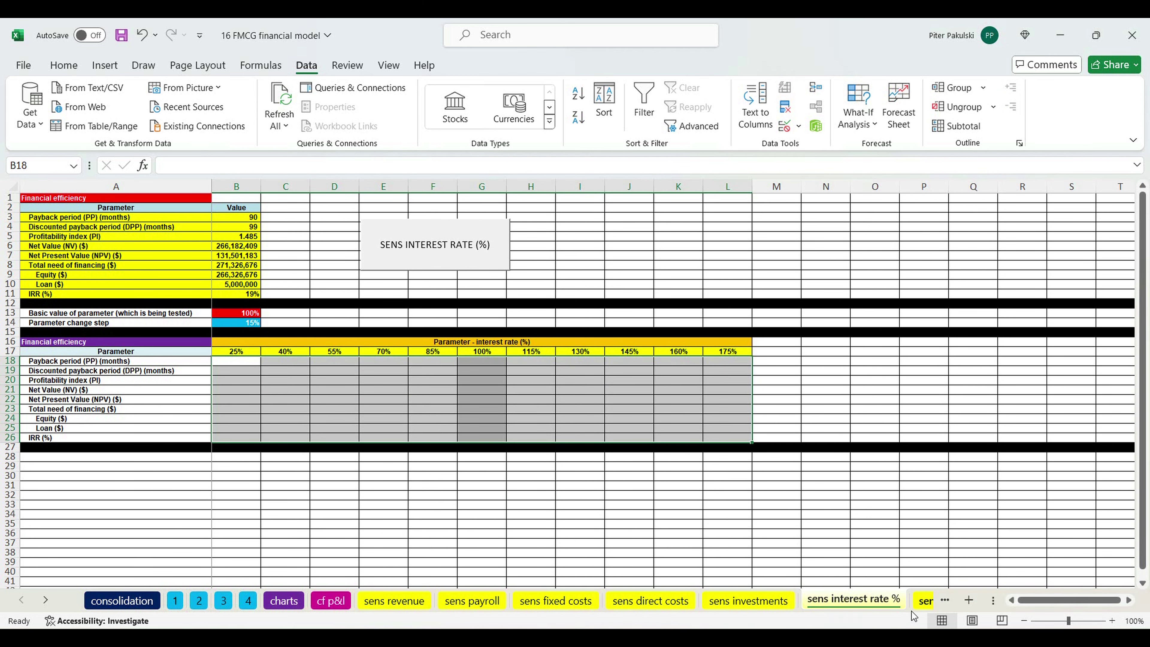
pyautogui.click(923, 603)
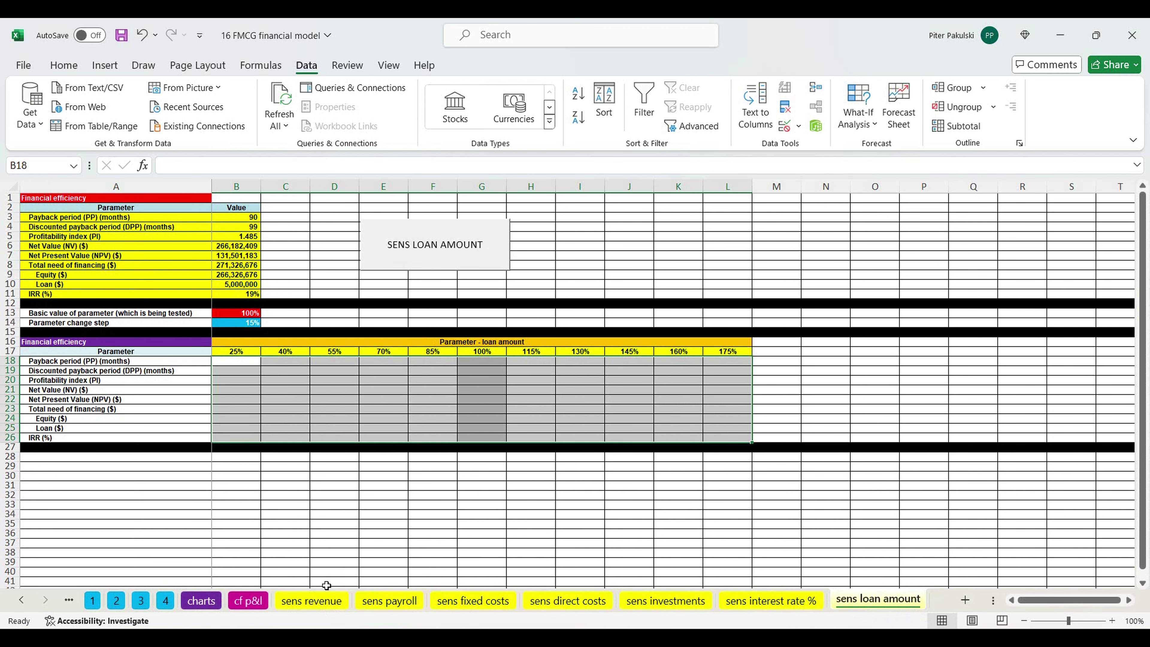
pyautogui.click(313, 601)
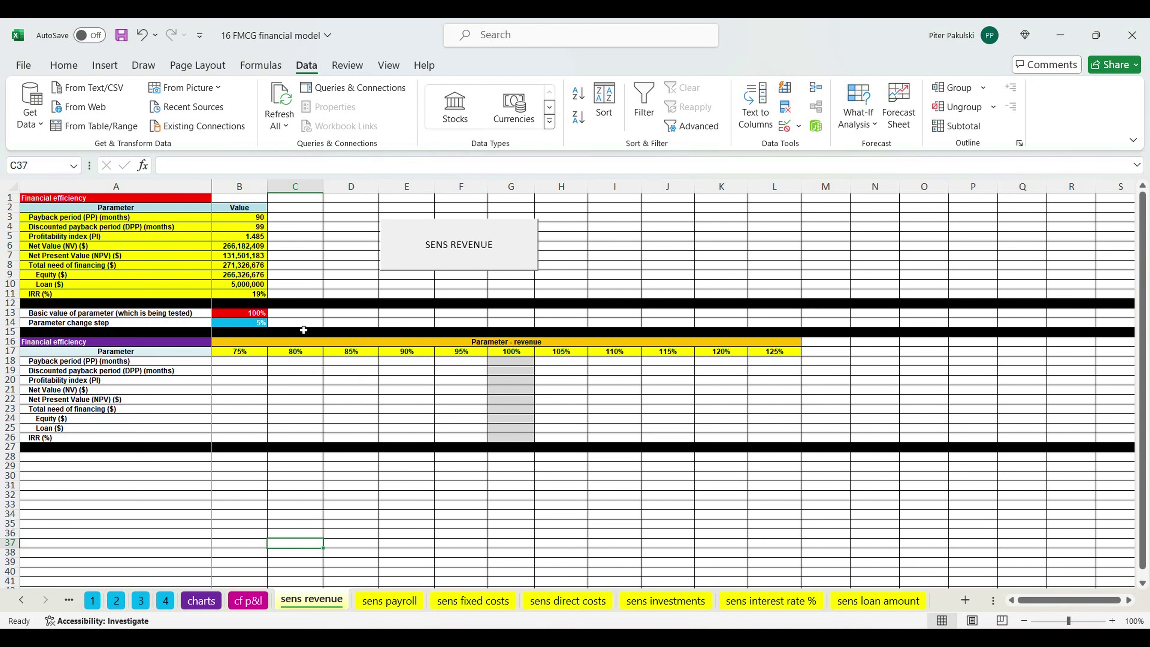
# Check the revenue range 75% to 125% and run the revenue sensitivity macro.
pyautogui.click(305, 255)
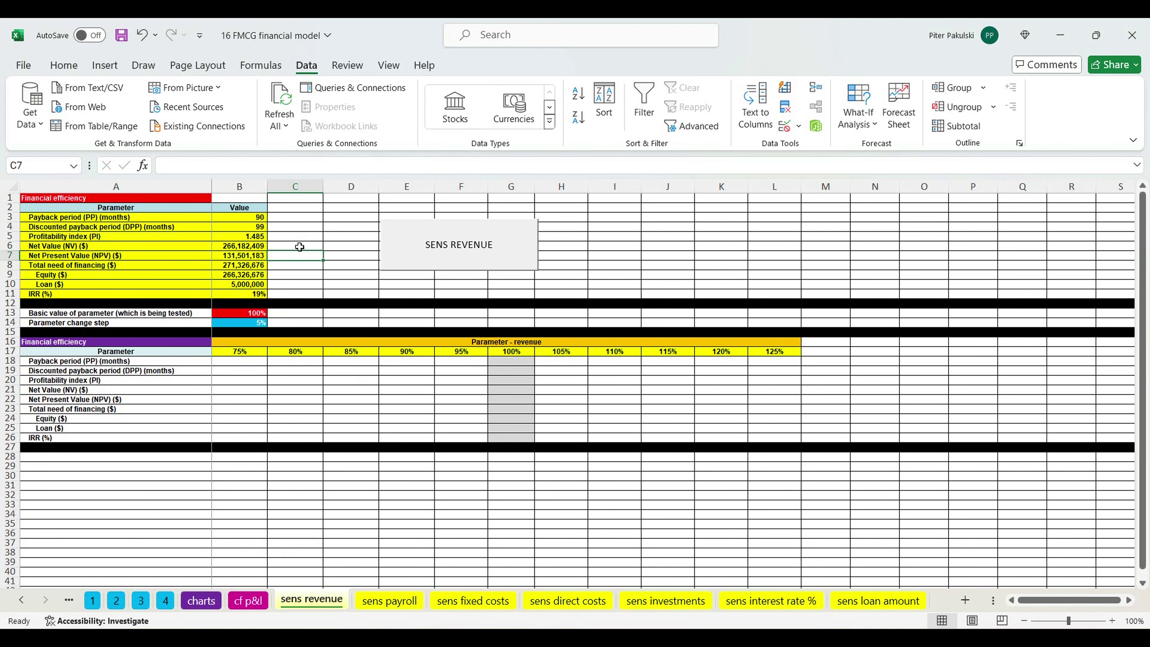
pyautogui.click(243, 327)
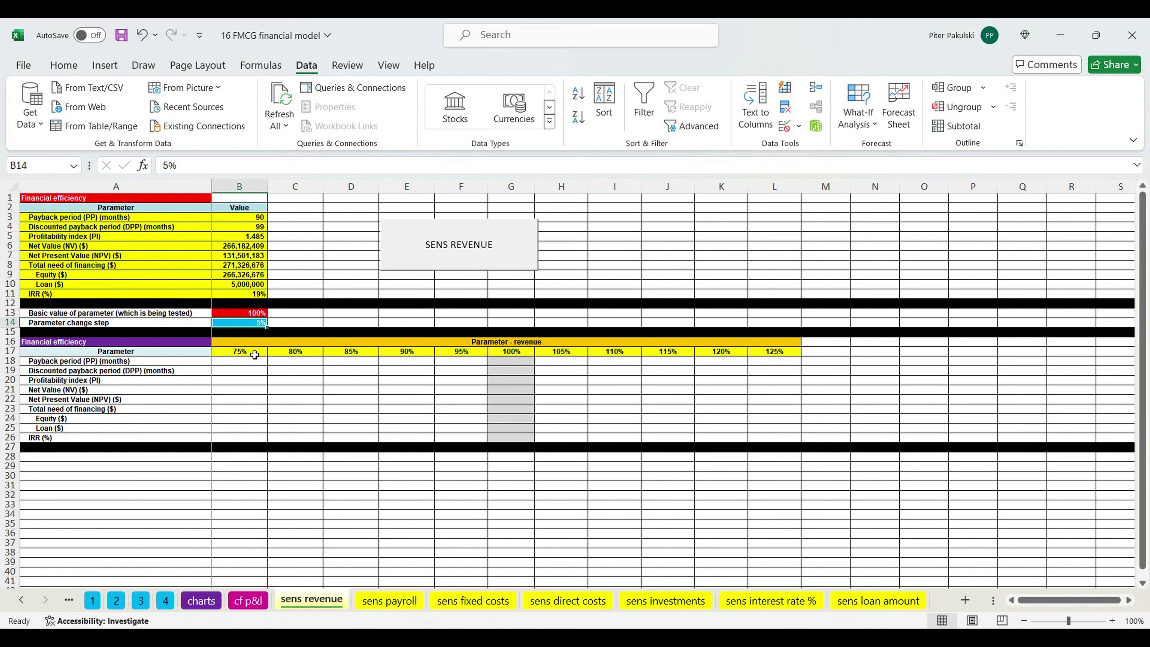
pyautogui.moveTo(255, 354); pyautogui.dragTo(760, 353)
pyautogui.click(481, 243)
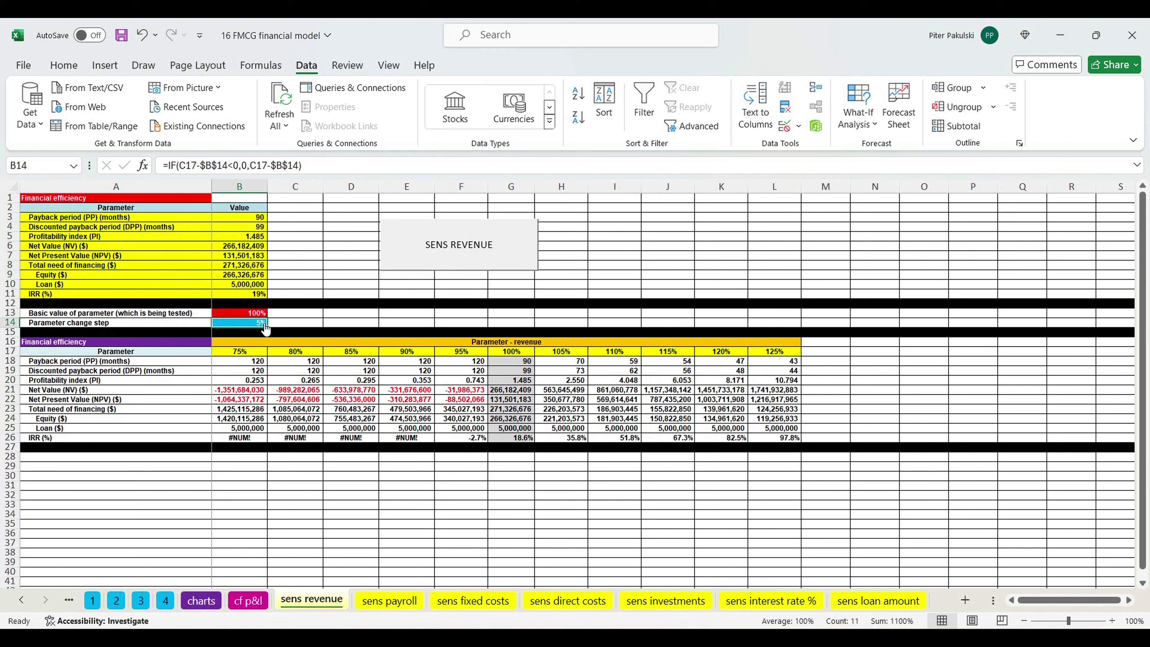
# Set the parameter change step to 10% and rerun the revenue sensitivity.
pyautogui.click(250, 323)
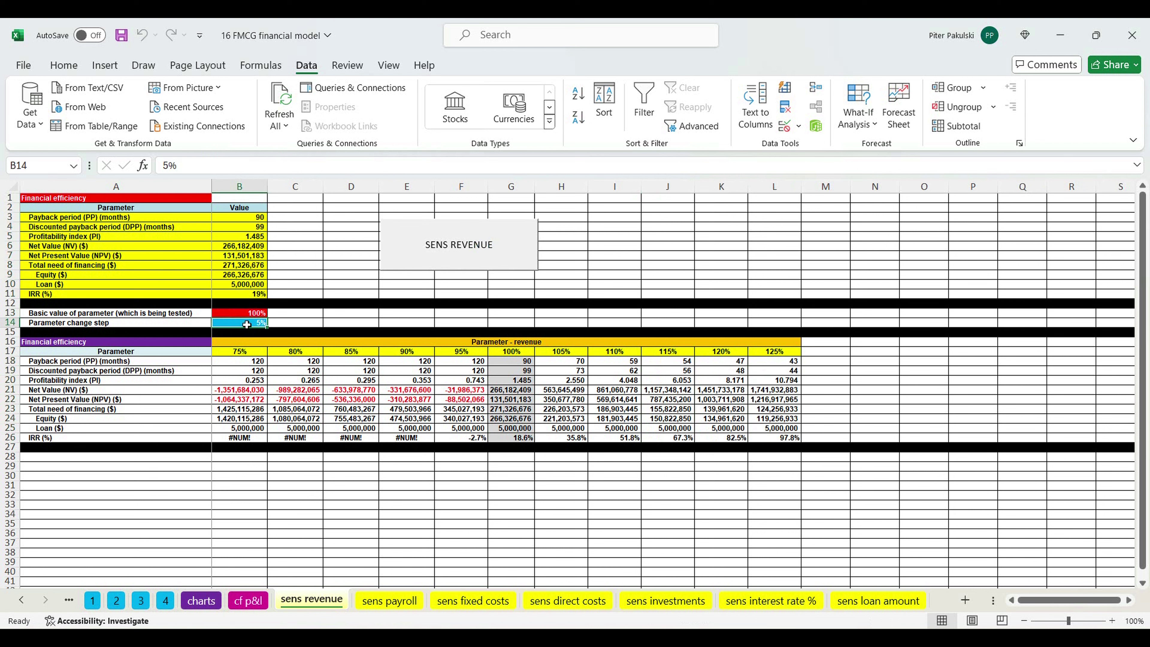
pyautogui.write('10')
pyautogui.press('Return')
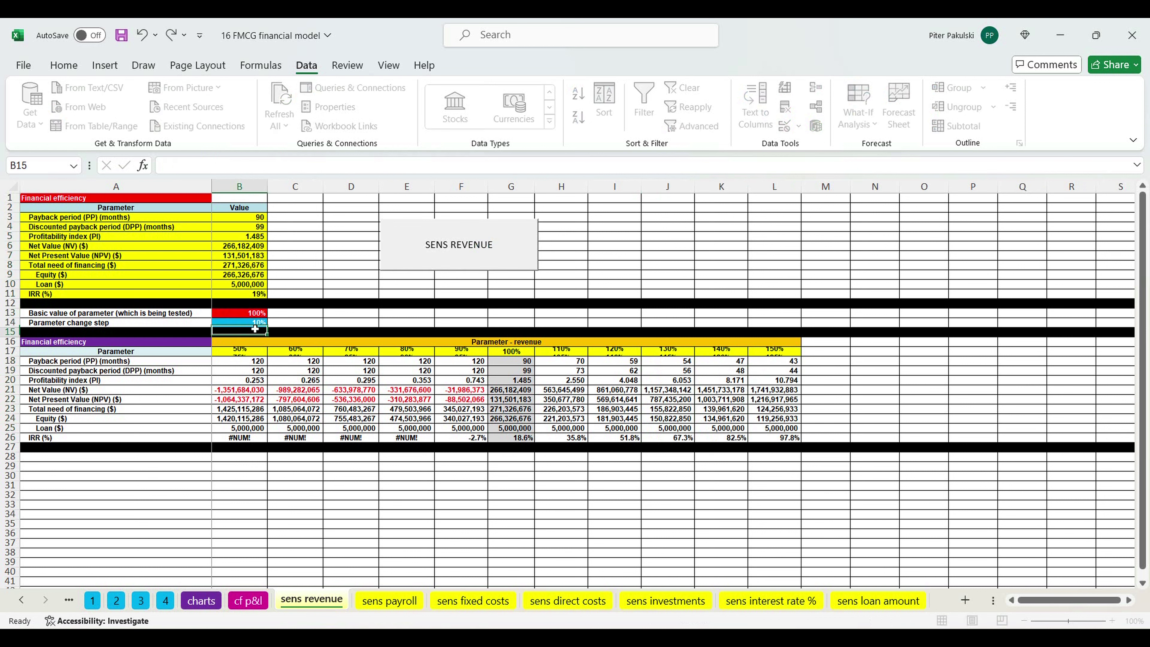
pyautogui.click(453, 247)
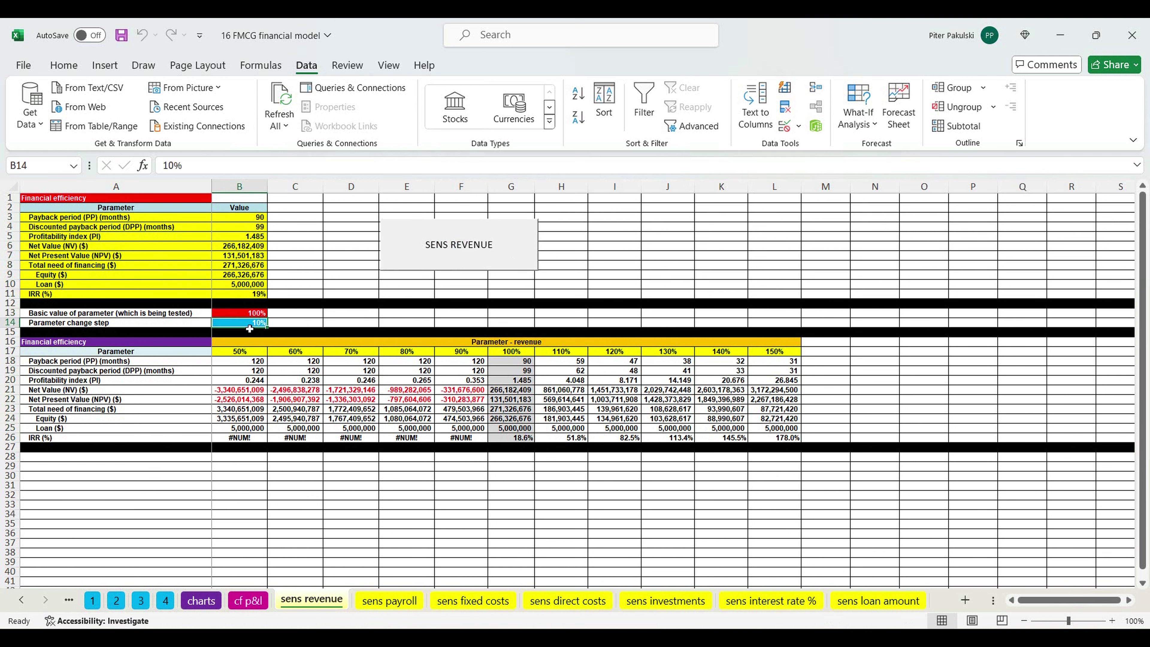
# Change the step to 20% and rerun the revenue sensitivity, filling 0% to 200%.
pyautogui.write('20')
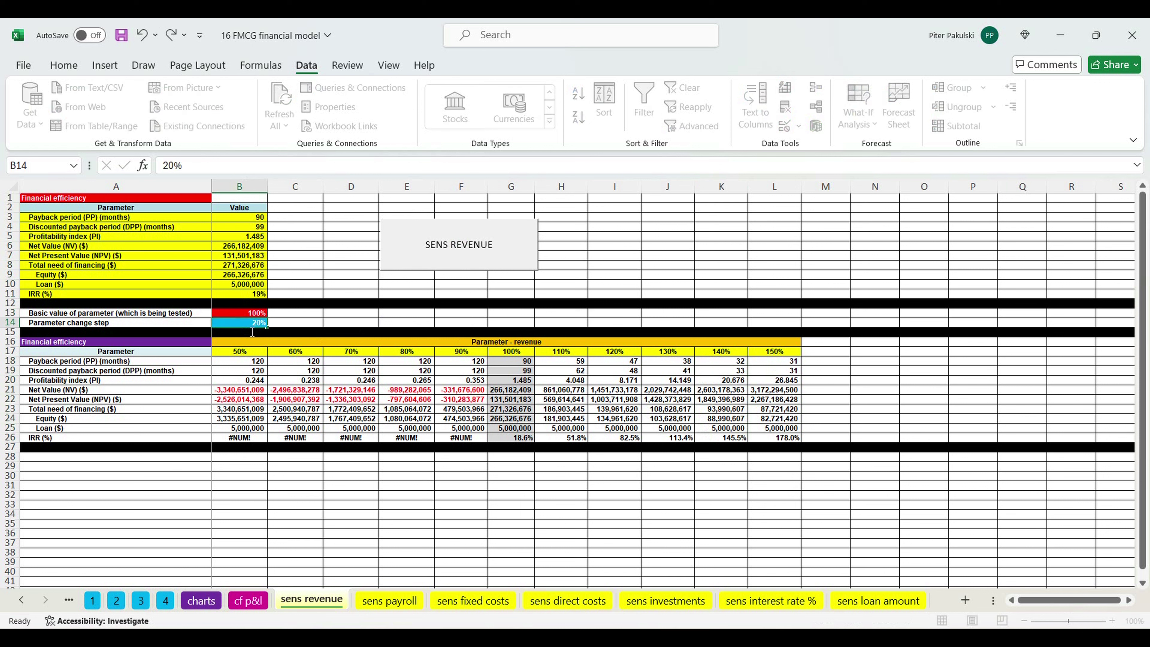
pyautogui.press('Return')
pyautogui.click(459, 242)
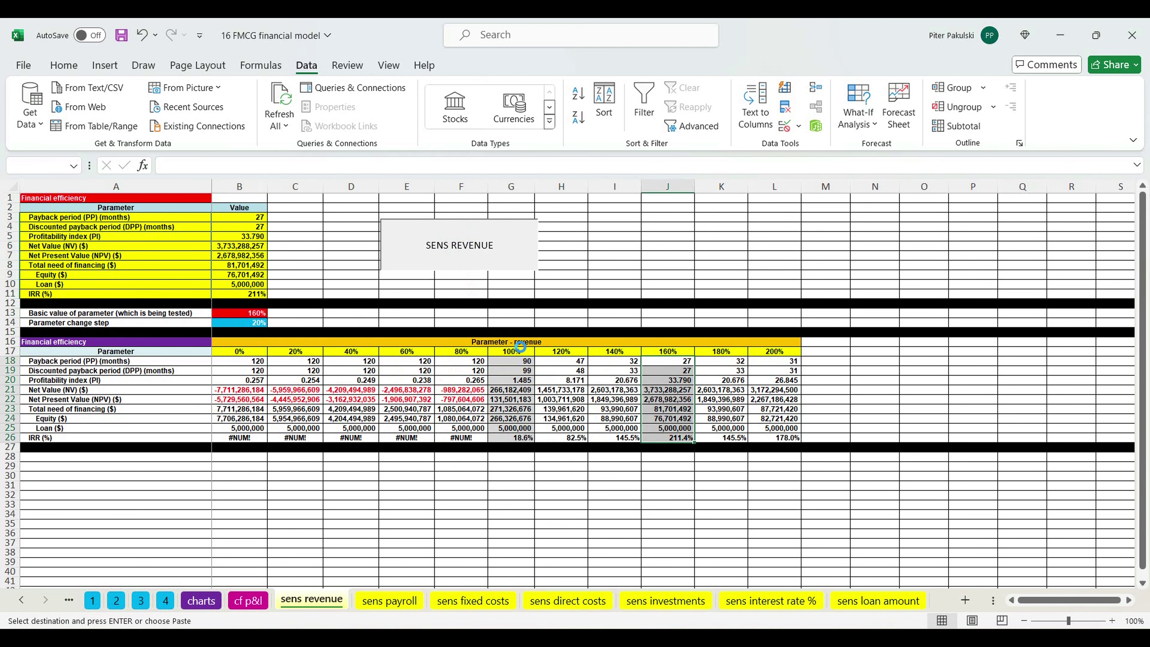
pyautogui.click(391, 601)
# Run the SENS macros for payroll, direct costs and investments, checking the fixed costs table too.
pyautogui.click(469, 269)
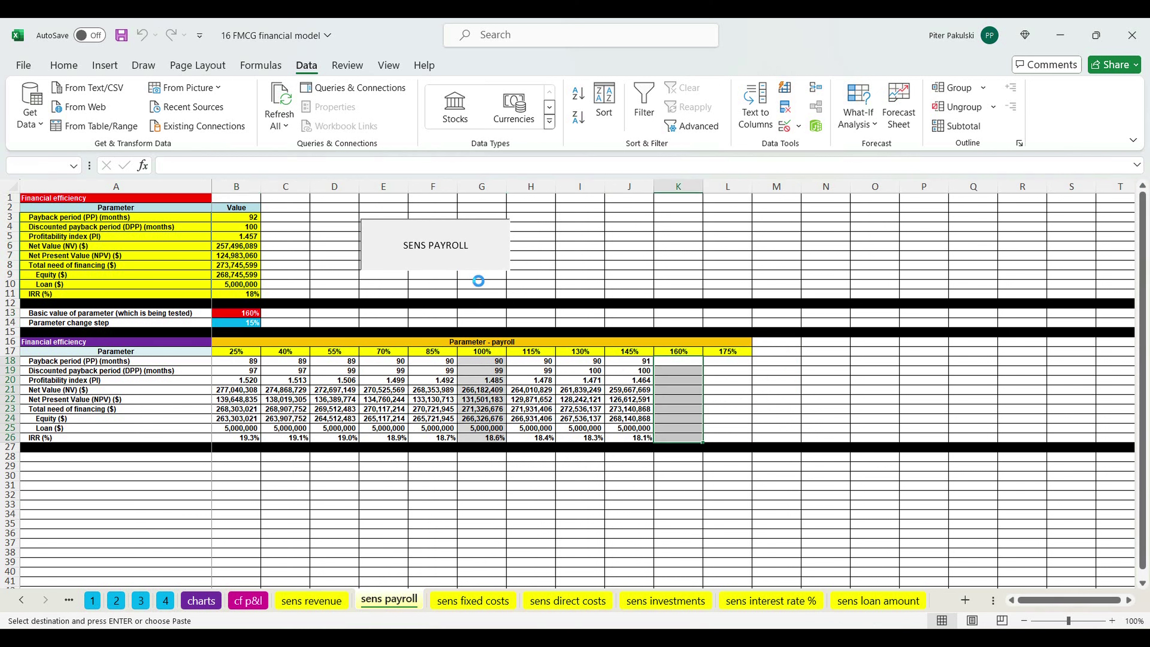
pyautogui.click(473, 601)
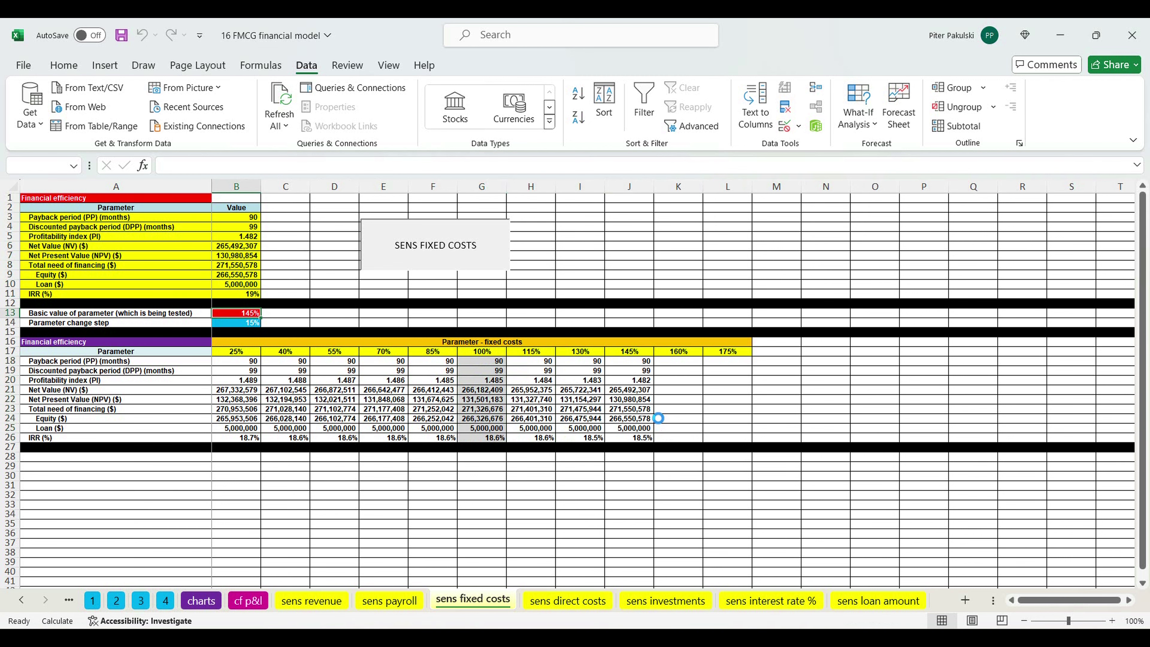
pyautogui.click(567, 601)
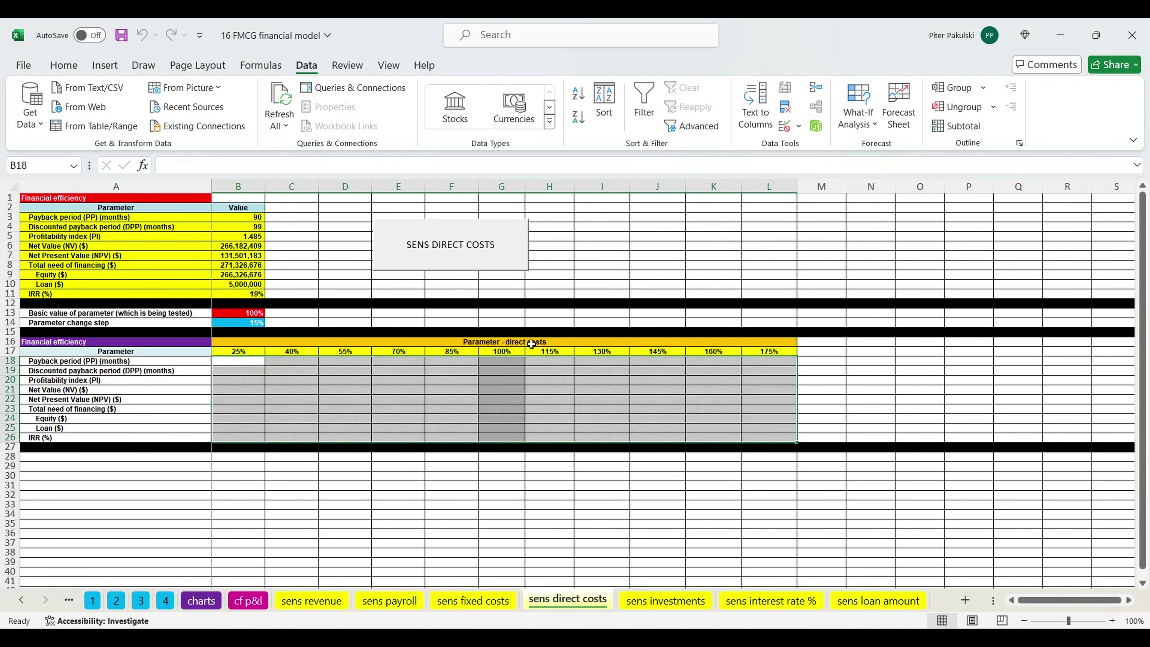
pyautogui.click(480, 262)
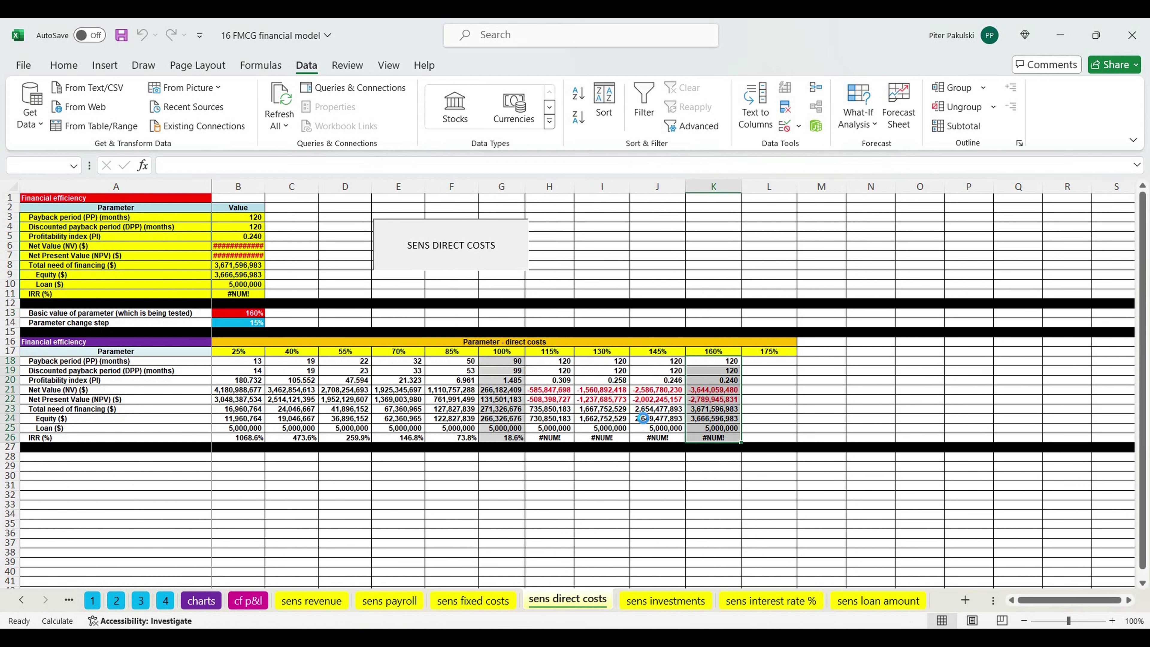
pyautogui.click(655, 600)
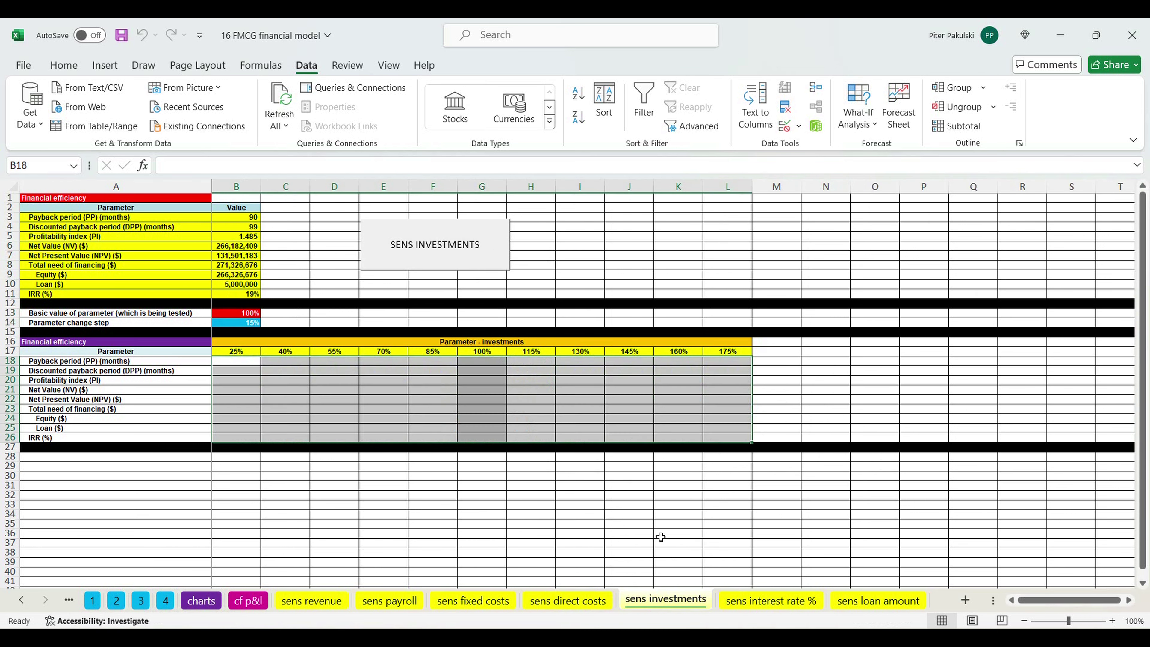
pyautogui.click(463, 228)
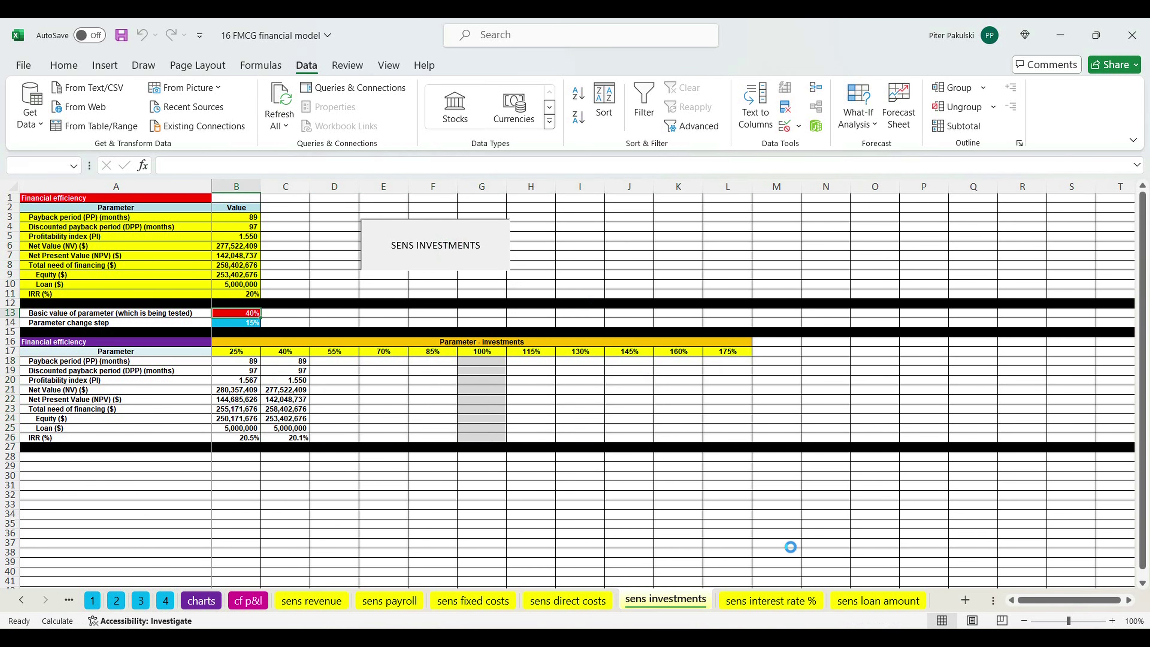